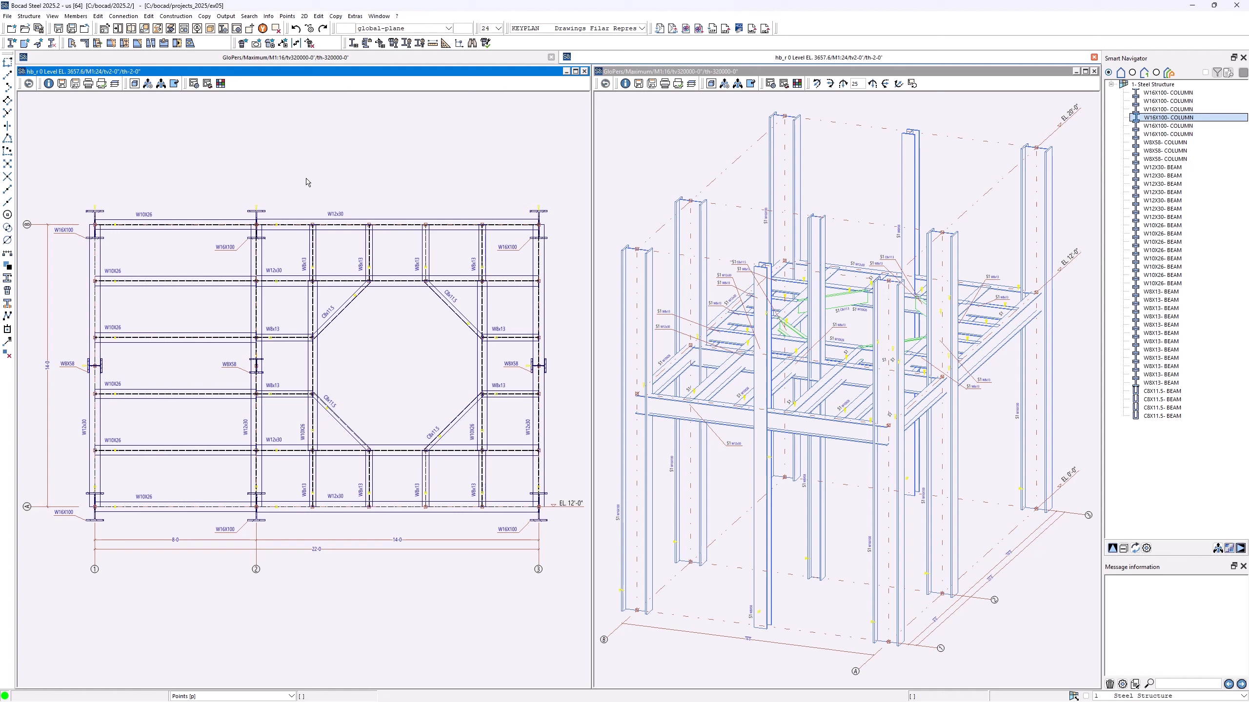
# Step through the existing main views of the axes and levels, ending on Row A.
pyautogui.click(379, 29)
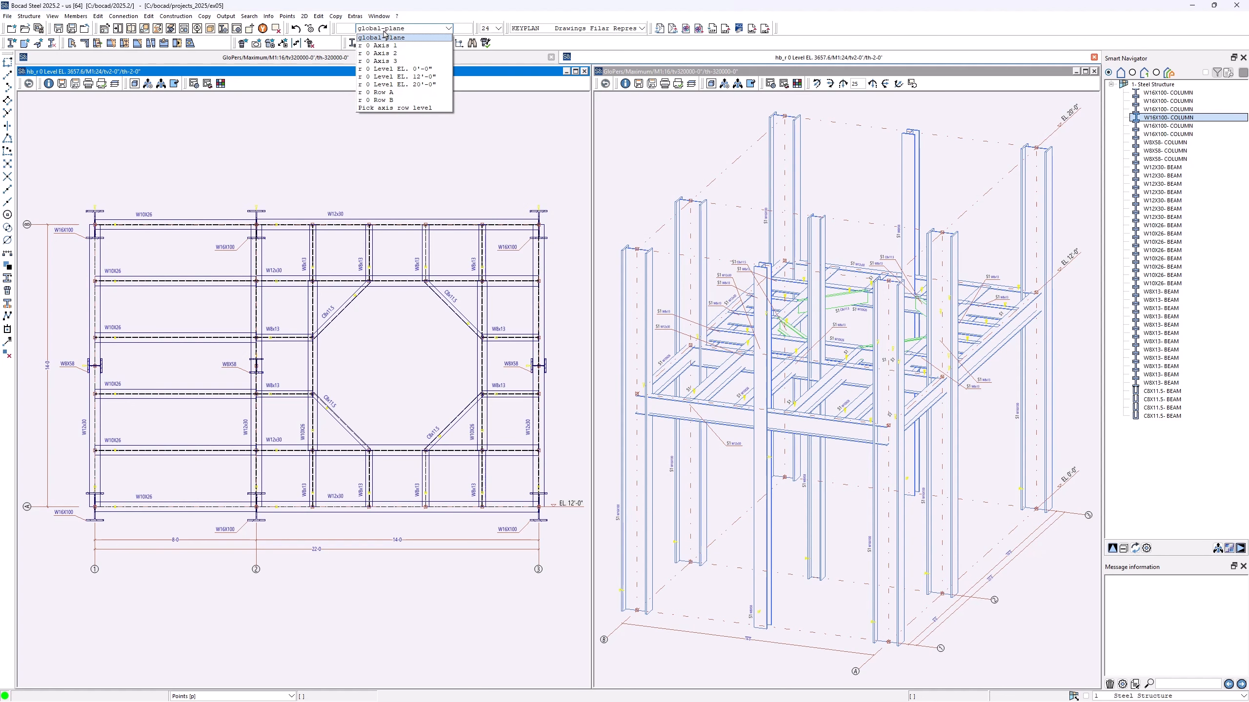
pyautogui.click(385, 53)
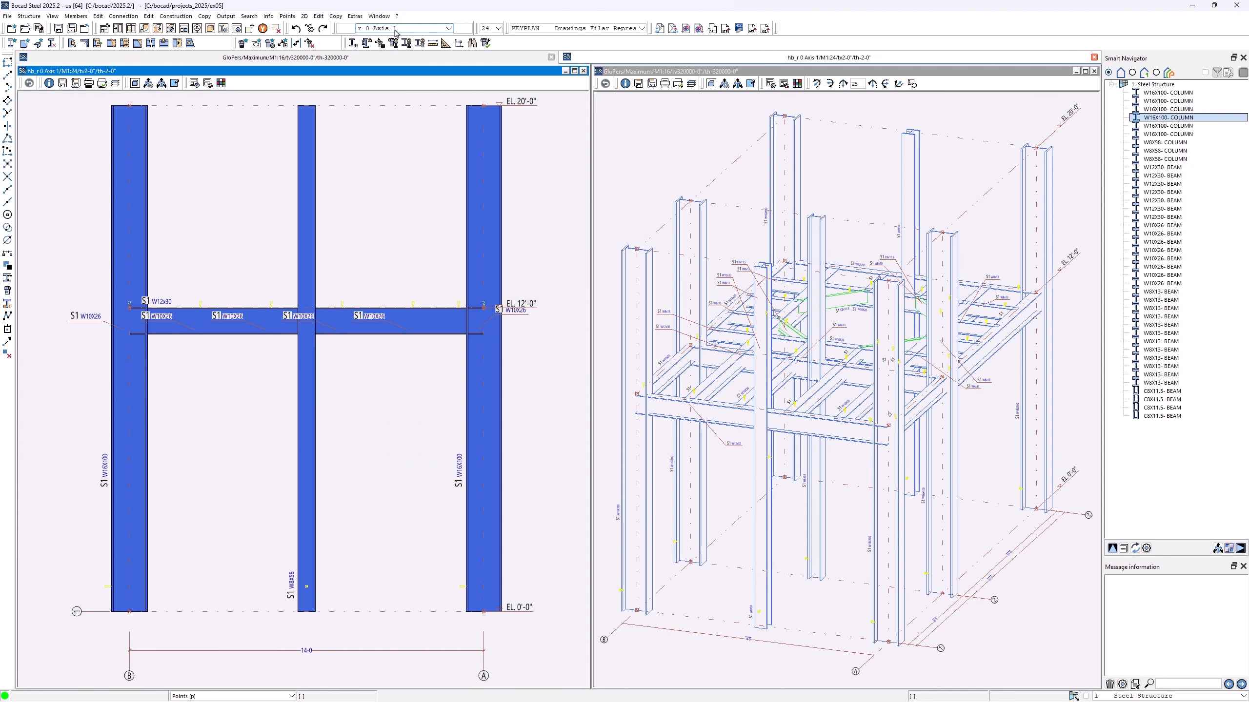
pyautogui.scroll(-1, 396, 30)
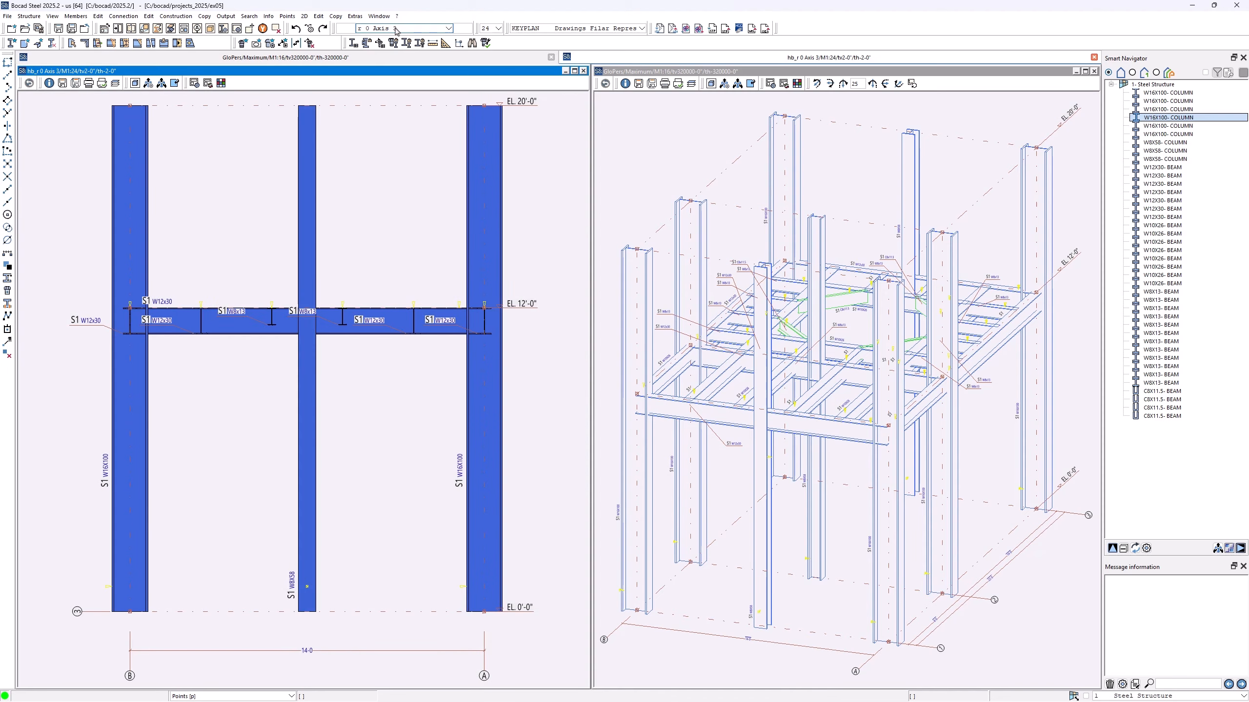
pyautogui.scroll(-1, 396, 29)
pyautogui.scroll(-1, 396, 31)
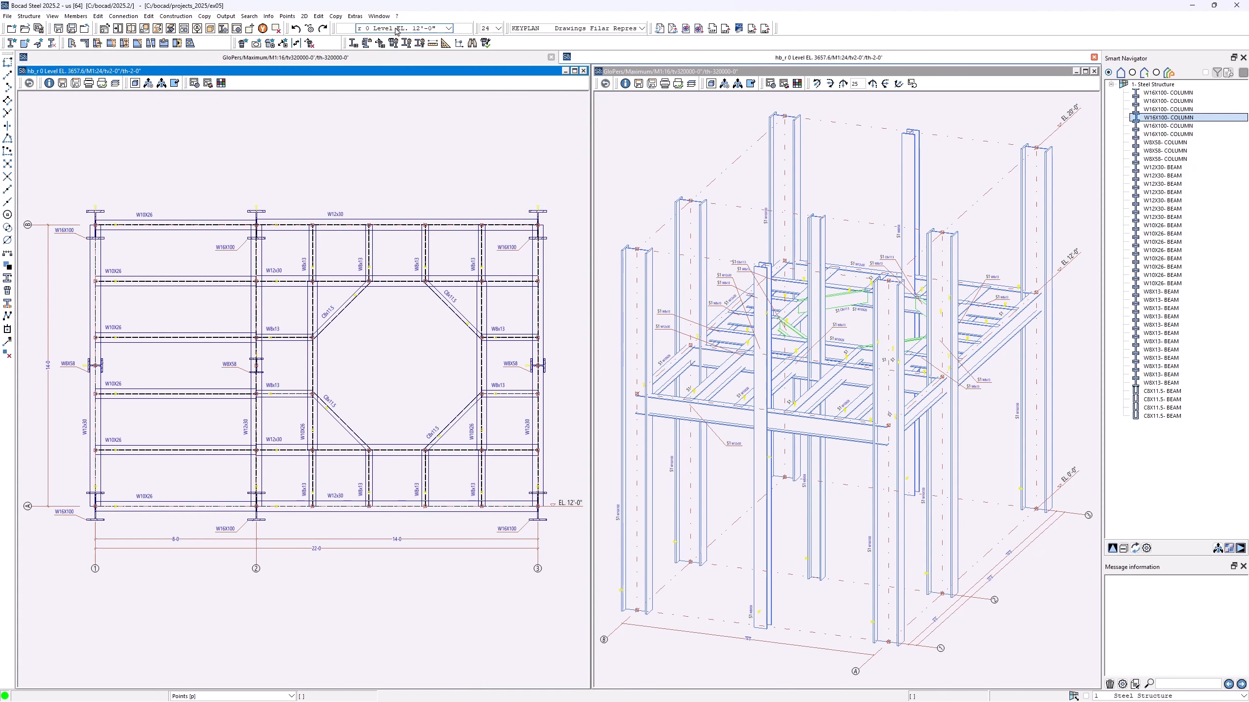
pyautogui.scroll(-1, 396, 30)
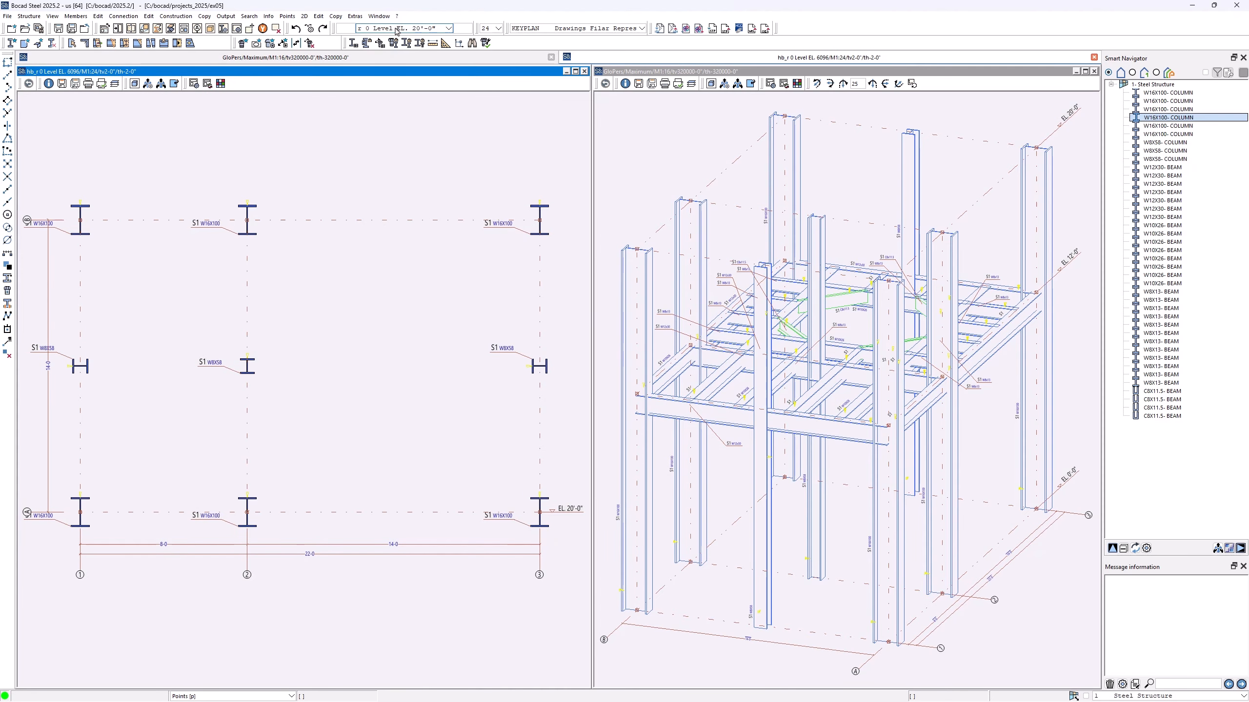
pyautogui.scroll(-1, 396, 31)
# Show the Level EL. 20'-0" main view and then Row A by picking their grid labels in the 3D model.
pyautogui.click(396, 31)
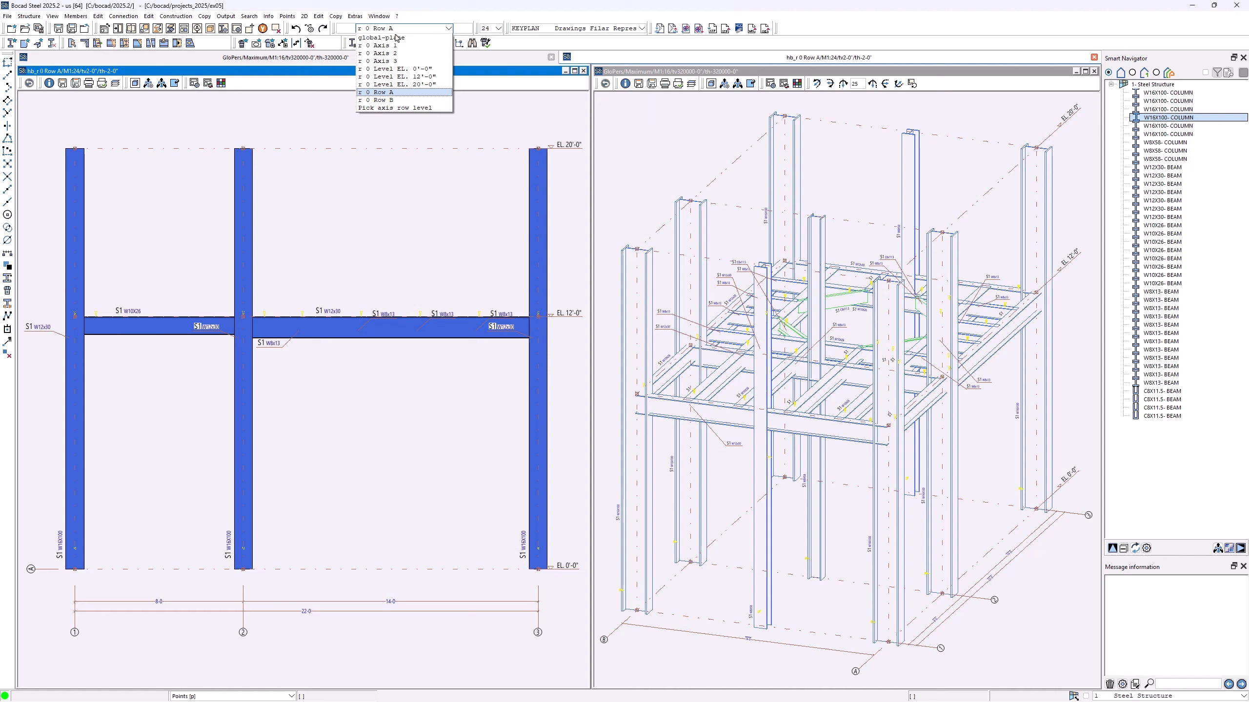
pyautogui.click(400, 108)
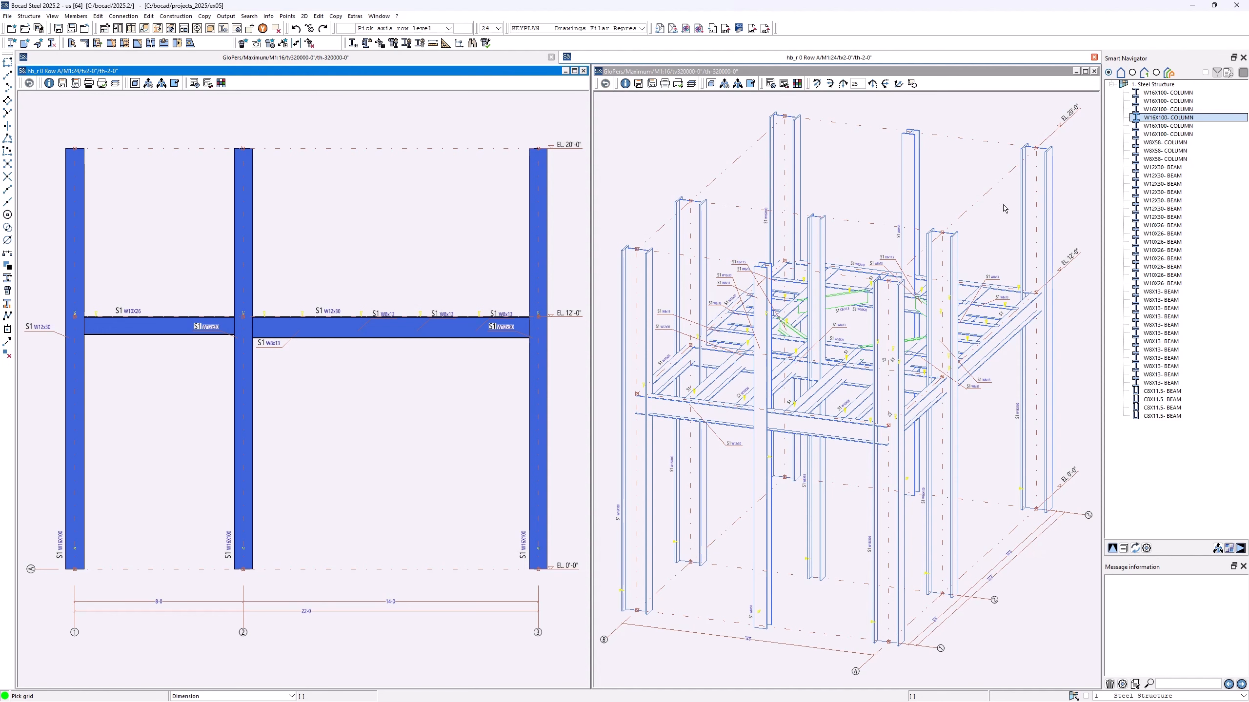
pyautogui.click(1073, 116)
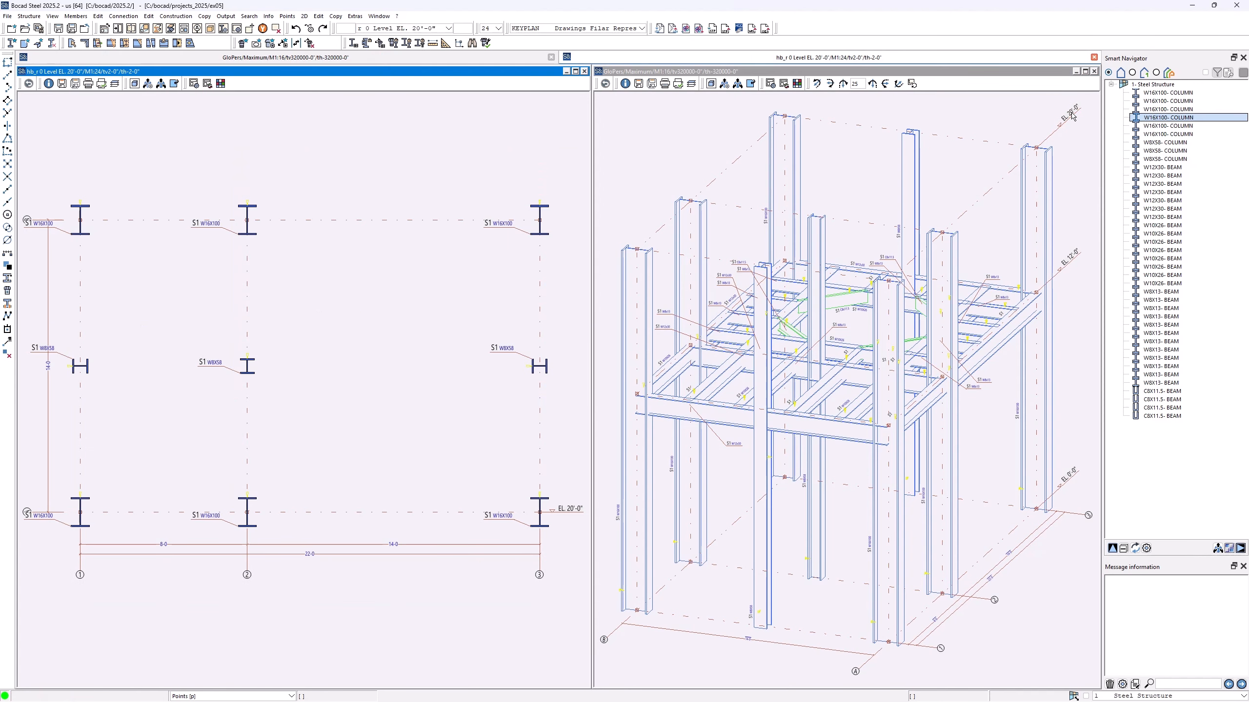
pyautogui.click(381, 28)
pyautogui.click(395, 108)
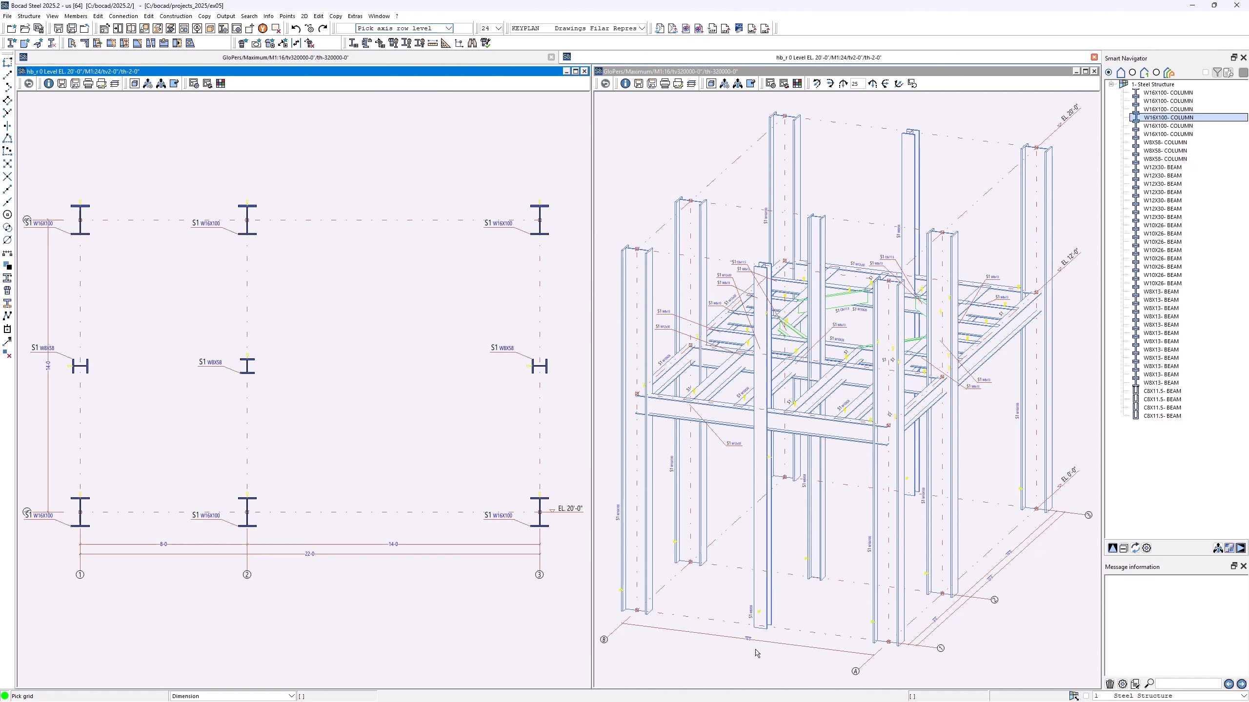
pyautogui.click(856, 672)
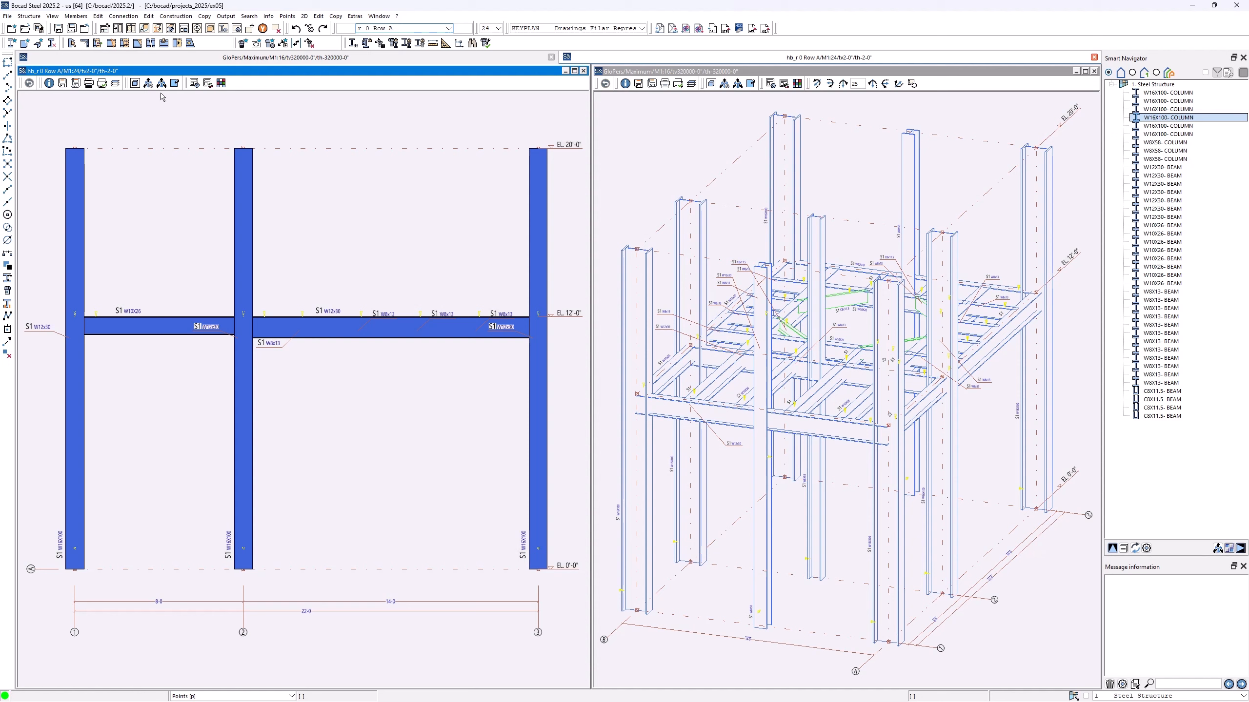
# Change the main view to Axis 1, closing the current main view.
pyautogui.click(52, 17)
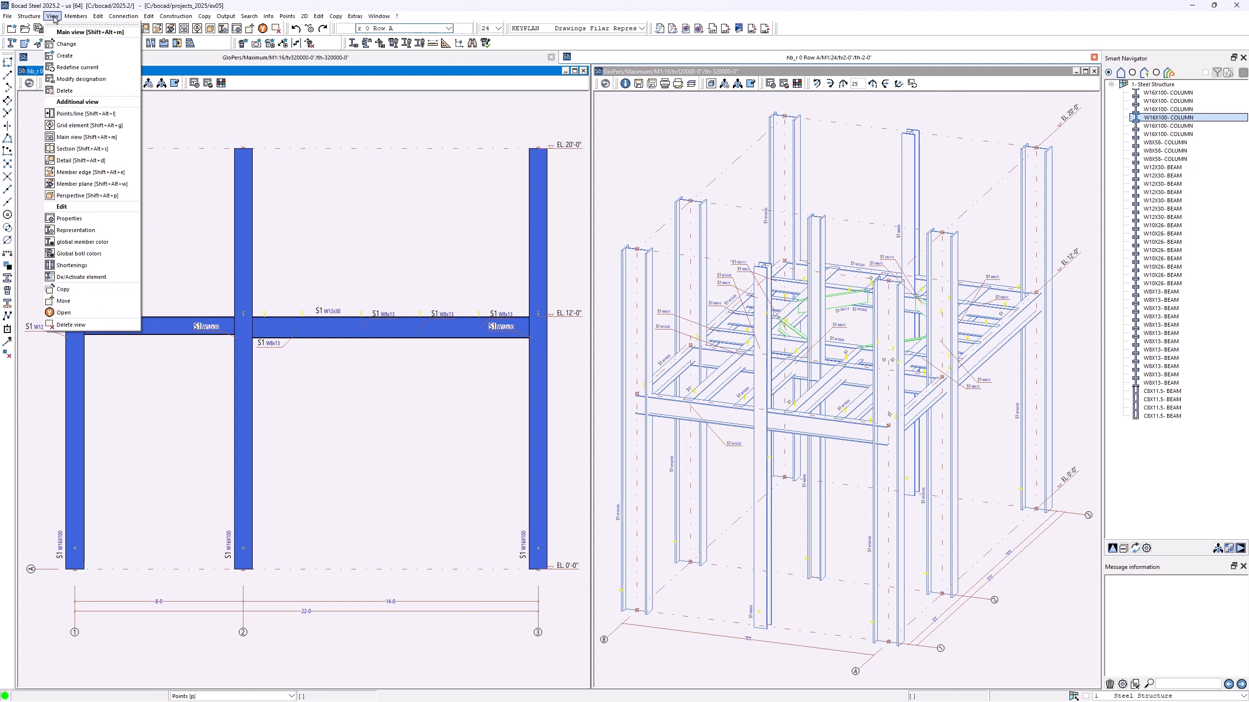
pyautogui.click(80, 45)
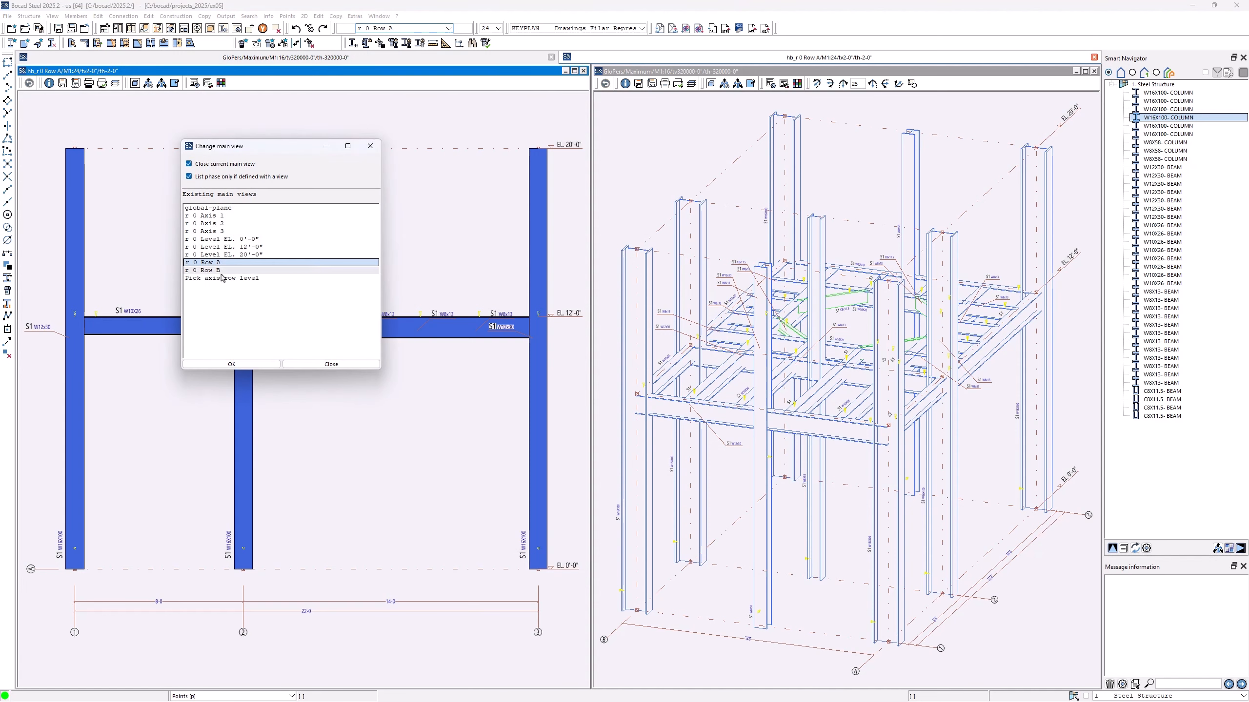
pyautogui.click(222, 217)
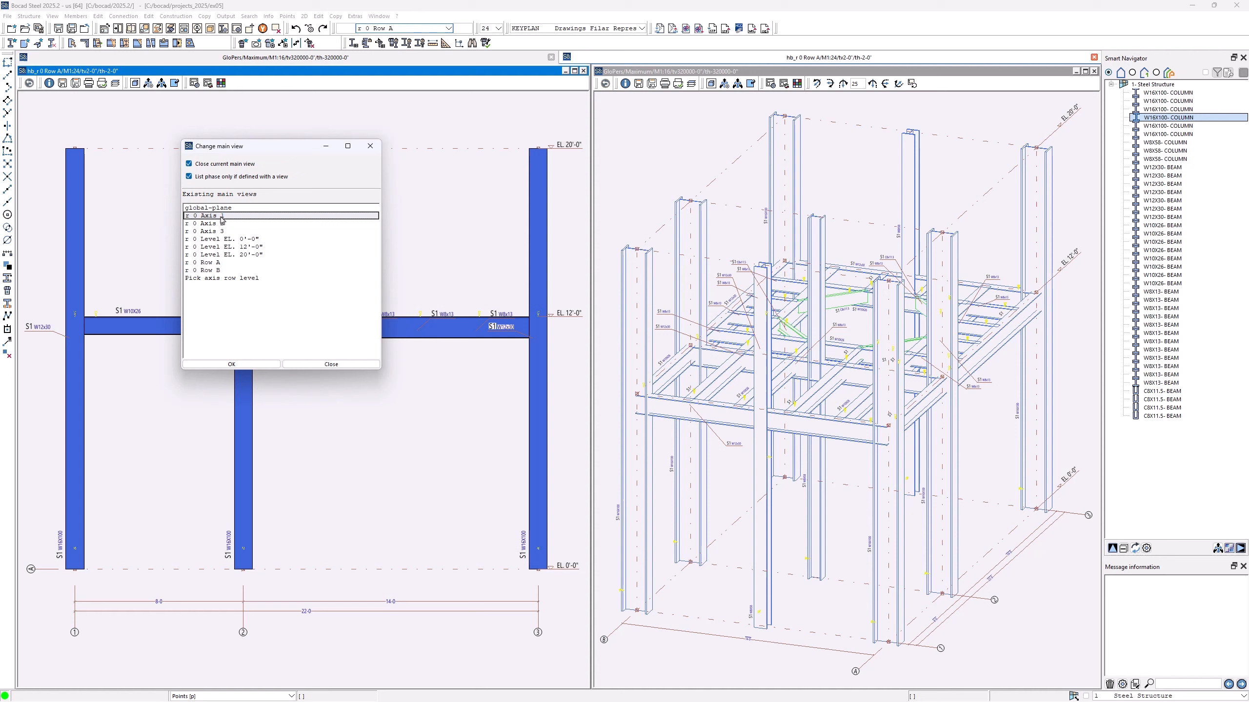
pyautogui.click(238, 366)
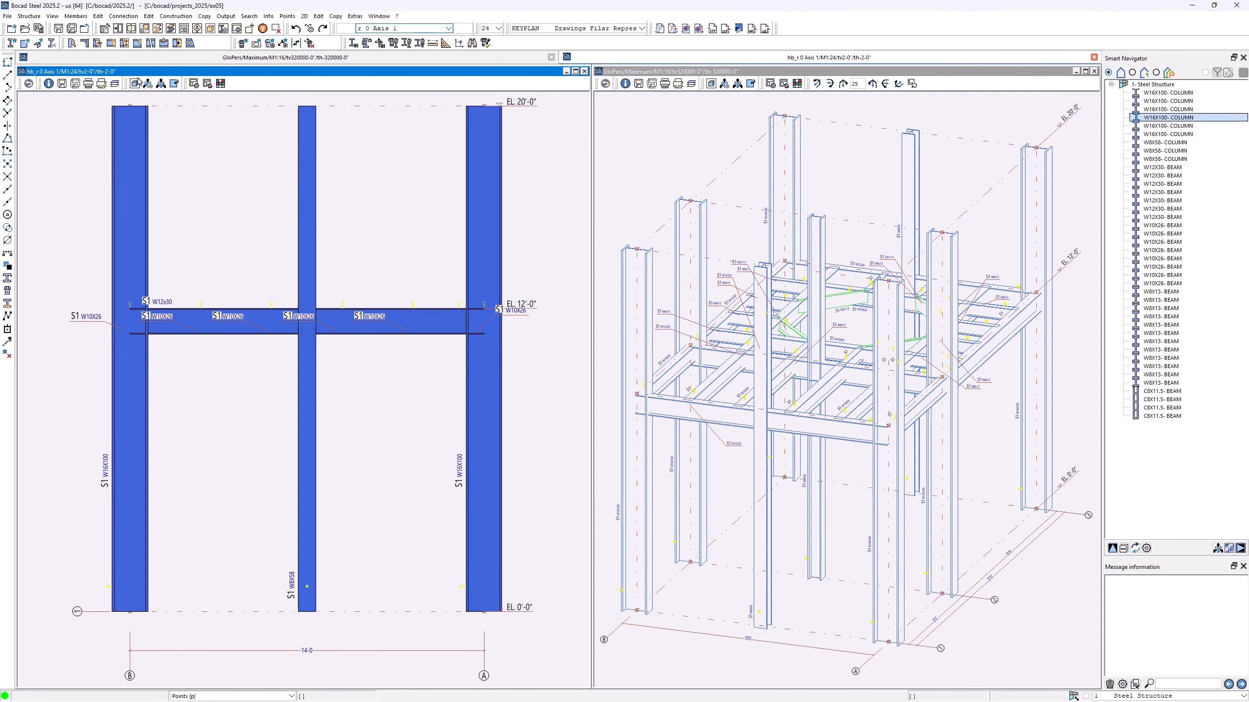
# Create main views from the grid elements using single view via Axis/Row/Level, overwriting the existing views.
pyautogui.click(52, 16)
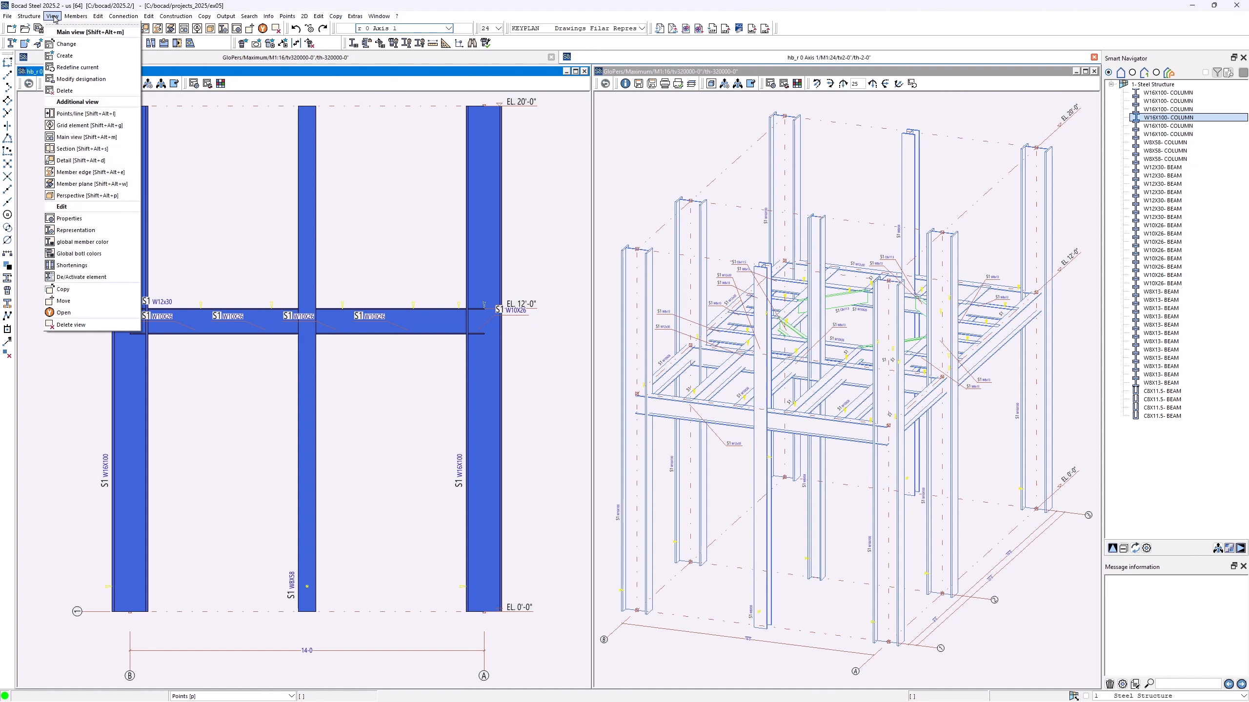
pyautogui.click(86, 56)
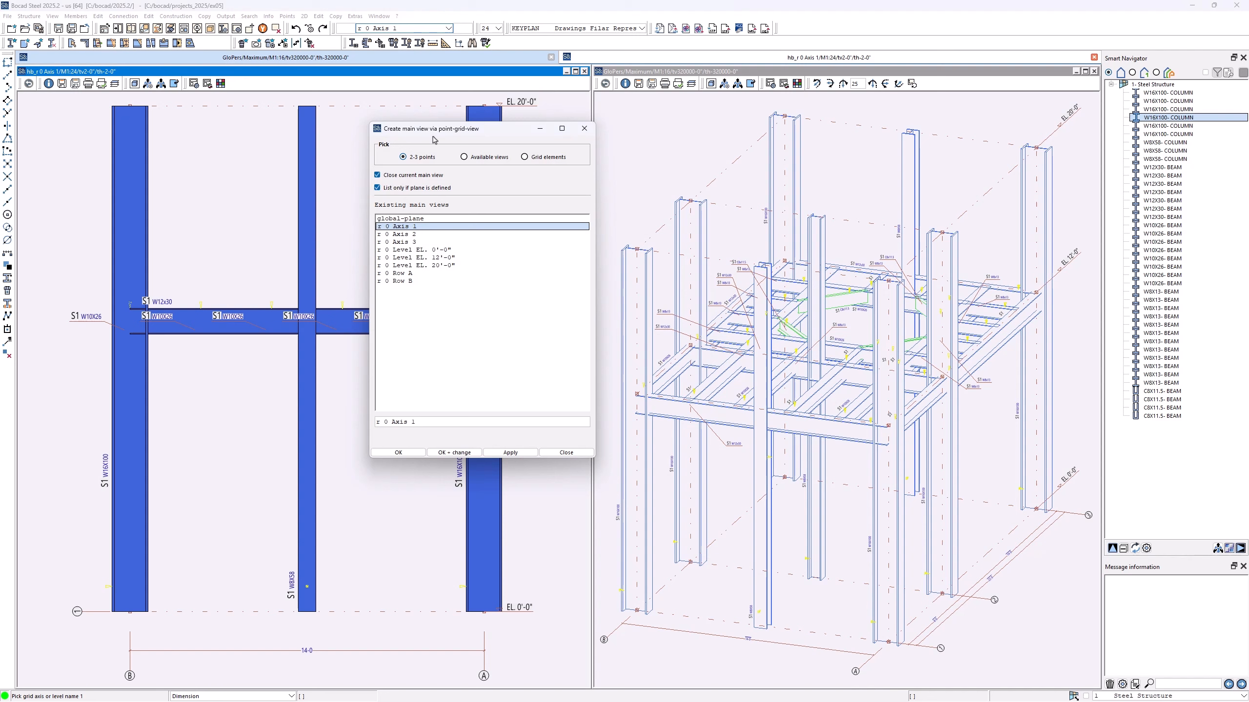
pyautogui.moveTo(435, 139); pyautogui.dragTo(362, 141)
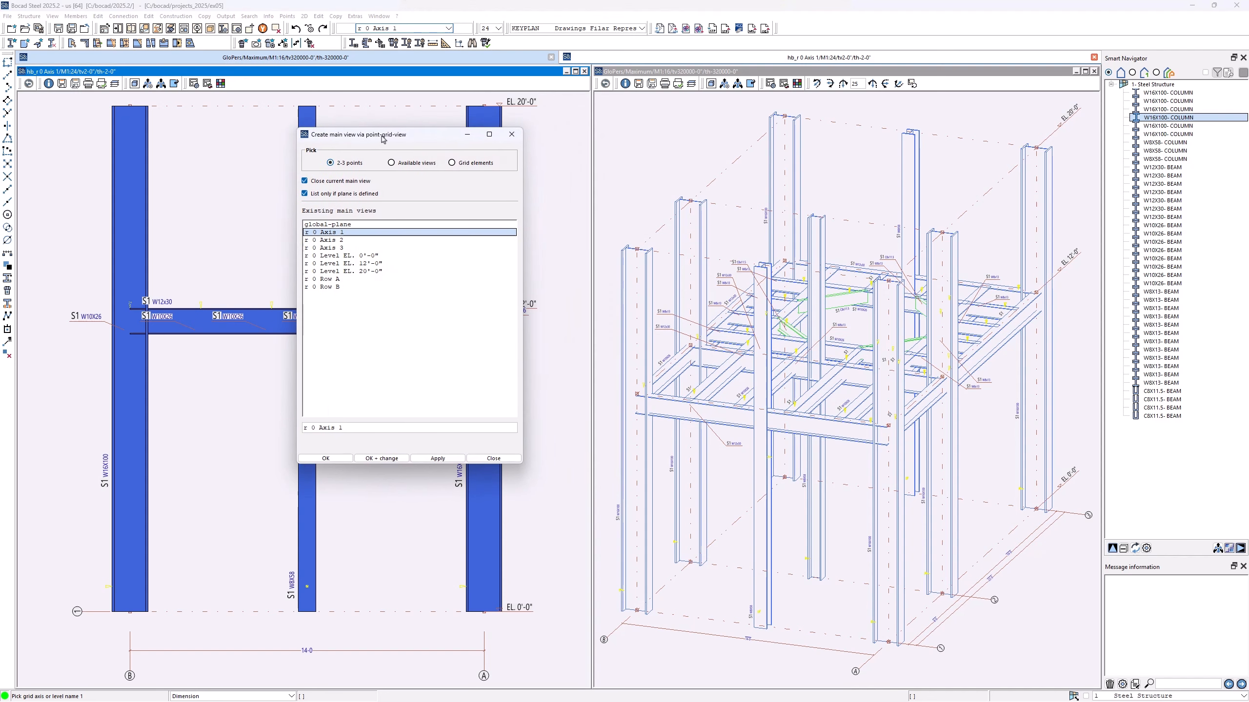
pyautogui.click(452, 163)
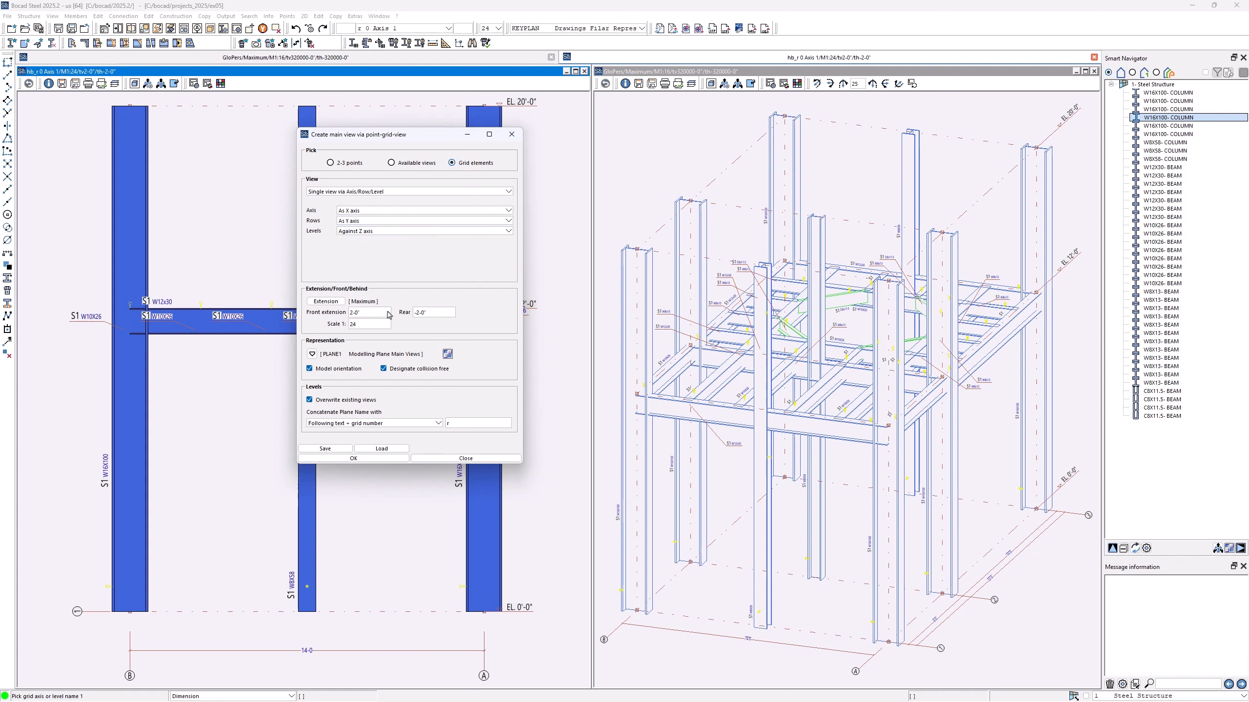
pyautogui.click(364, 461)
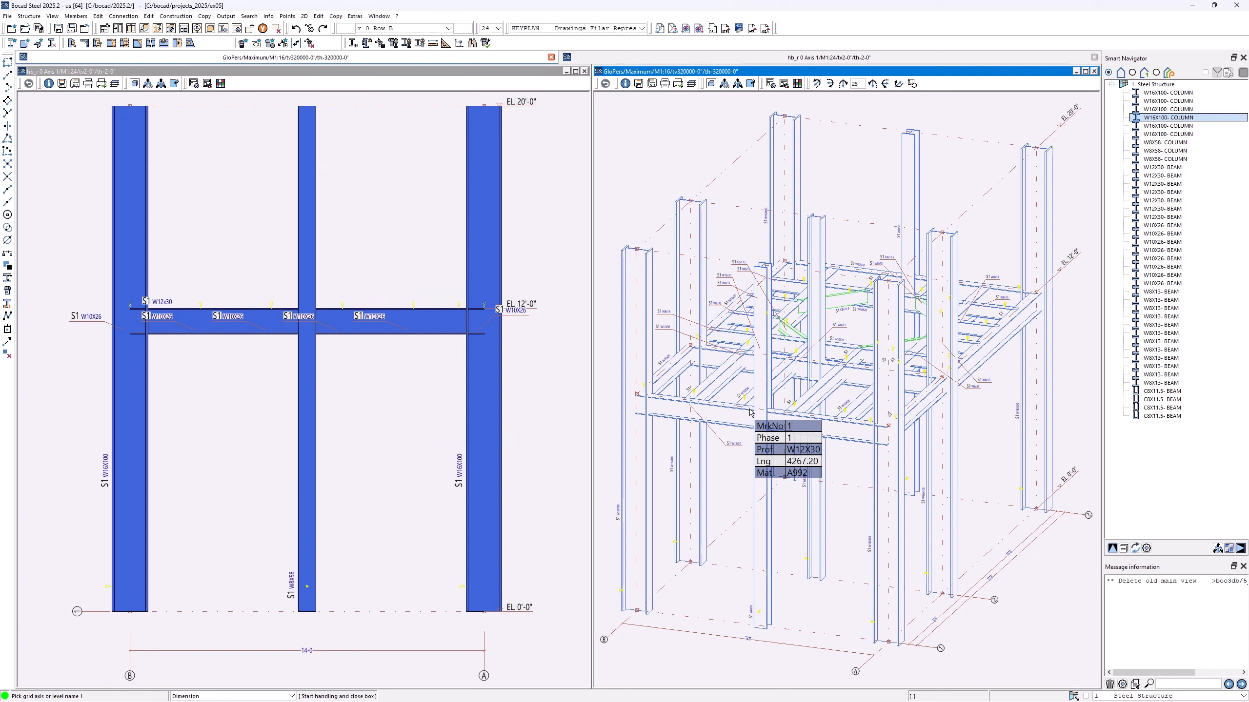
pyautogui.moveTo(1134, 581); pyautogui.dragTo(1195, 583)
pyautogui.moveTo(1172, 672)
pyautogui.mouseDown()
pyautogui.moveTo(1226, 675)
pyautogui.moveTo(1171, 676)
pyautogui.mouseUp()
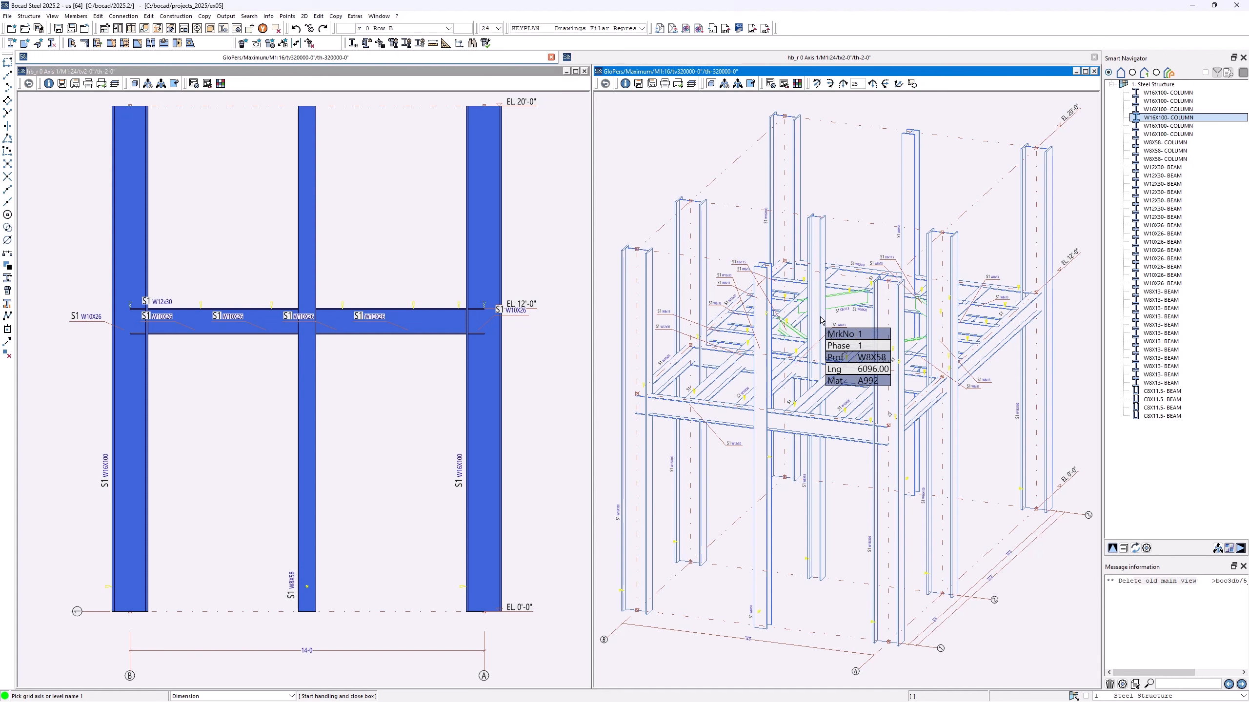
# Set up a new main view defined by 2-3 points and name it AXIS_A.
pyautogui.click(53, 15)
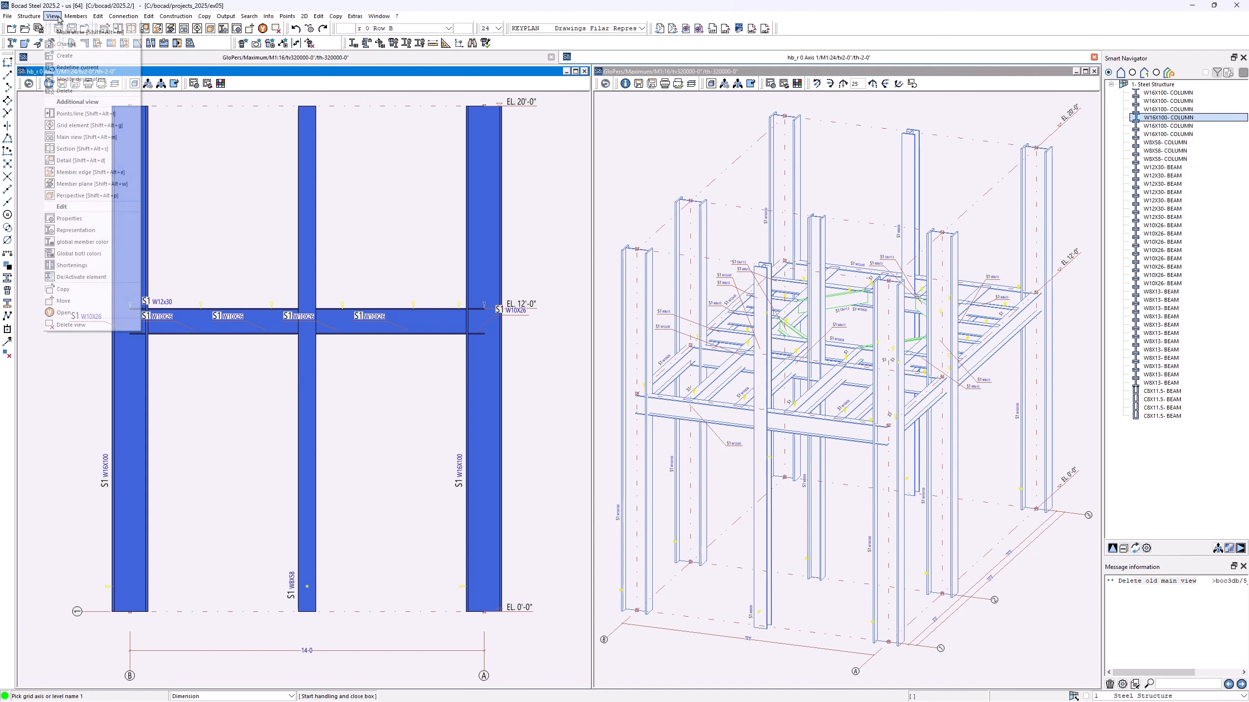
pyautogui.click(78, 55)
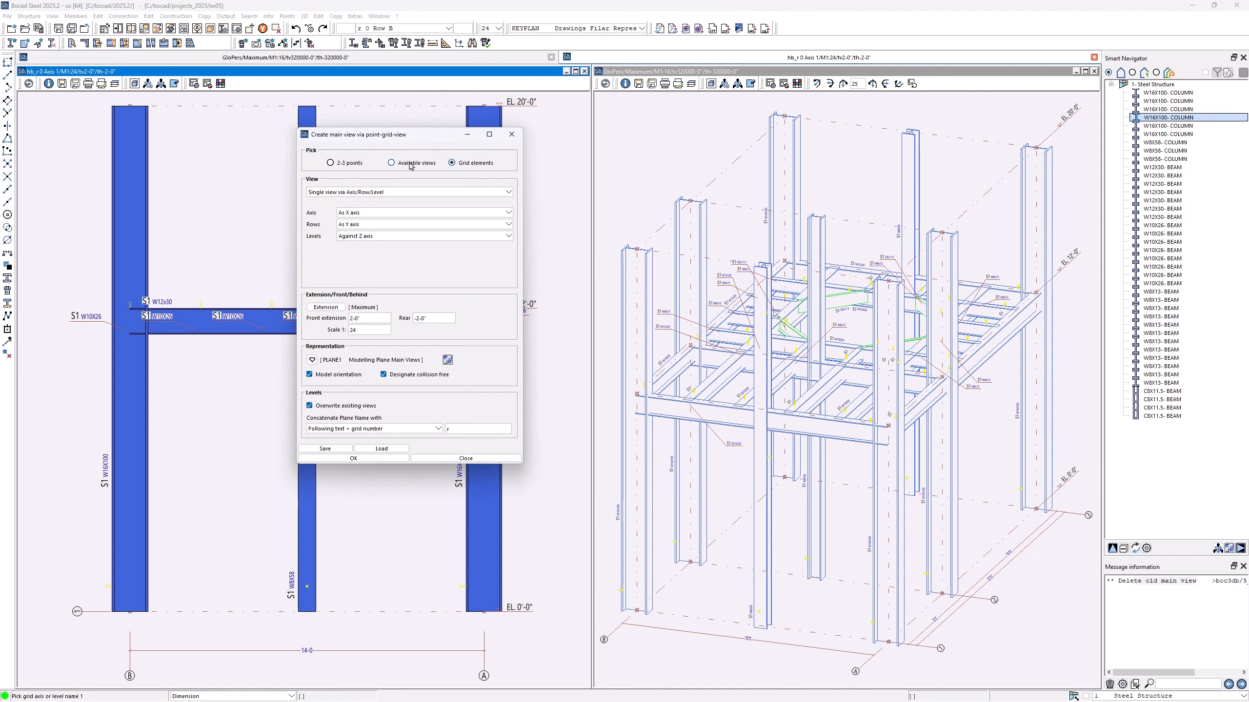
pyautogui.click(411, 164)
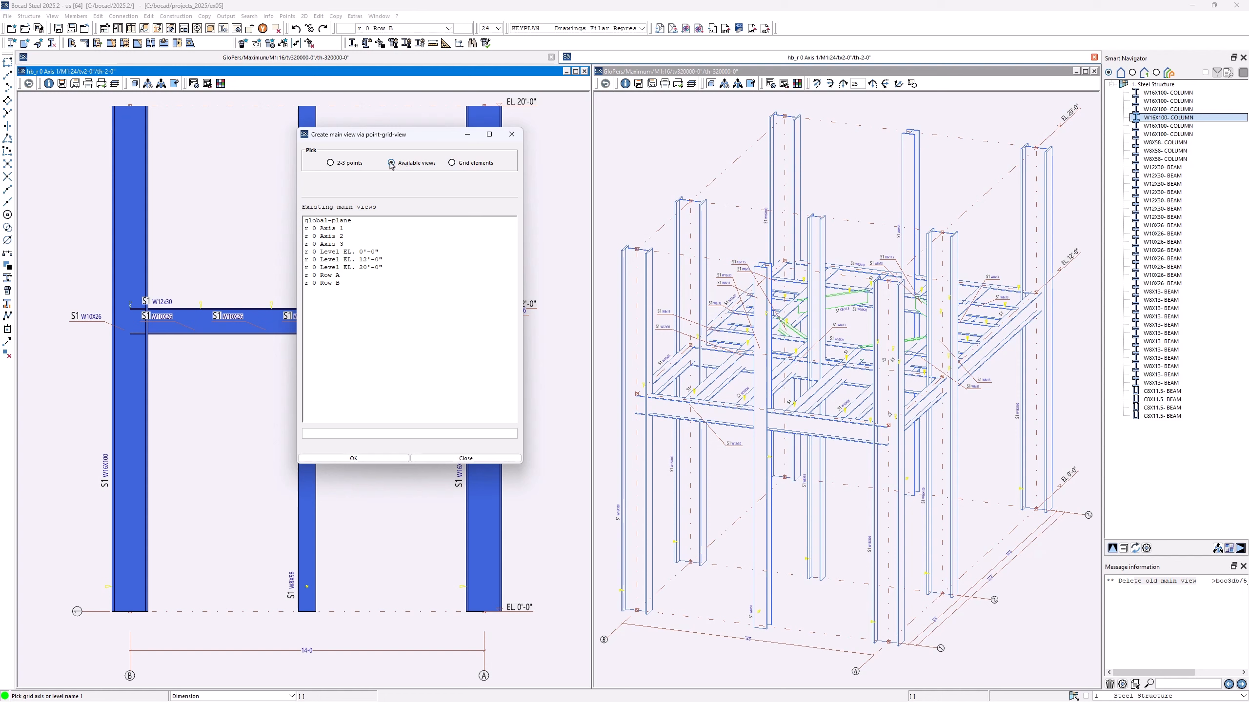
pyautogui.click(358, 164)
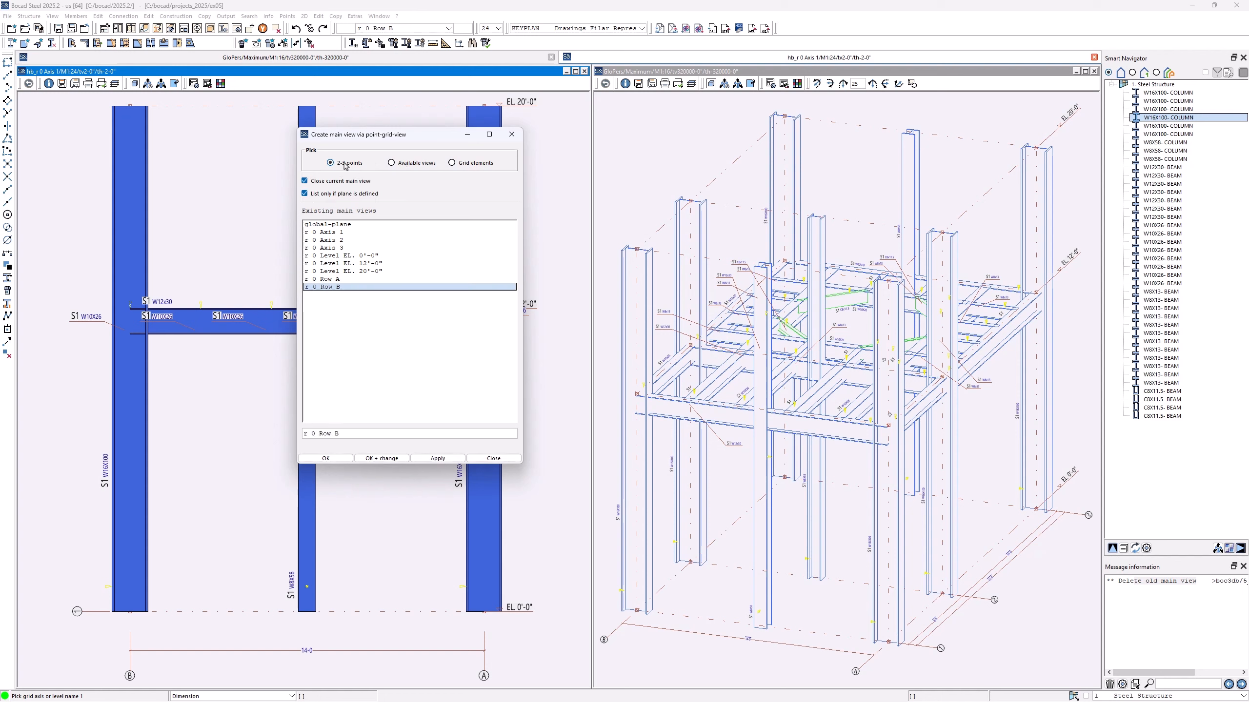
pyautogui.moveTo(355, 433); pyautogui.dragTo(292, 428)
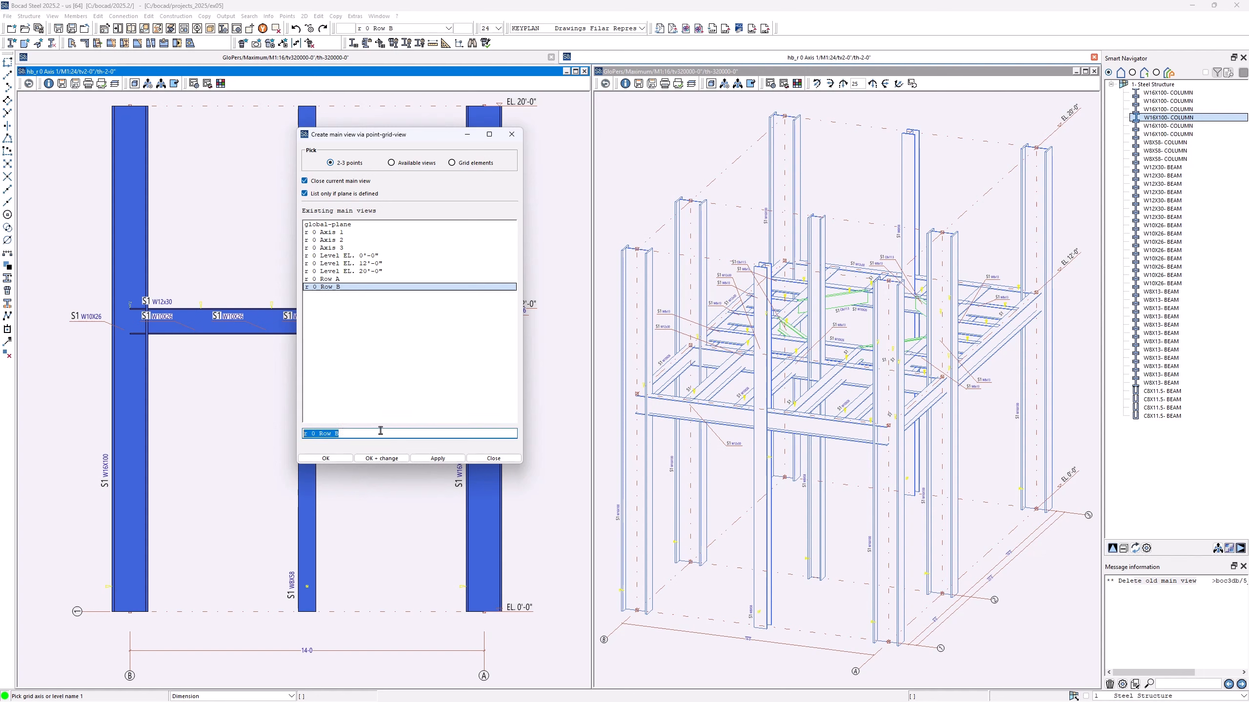
pyautogui.write('AXIS_A')
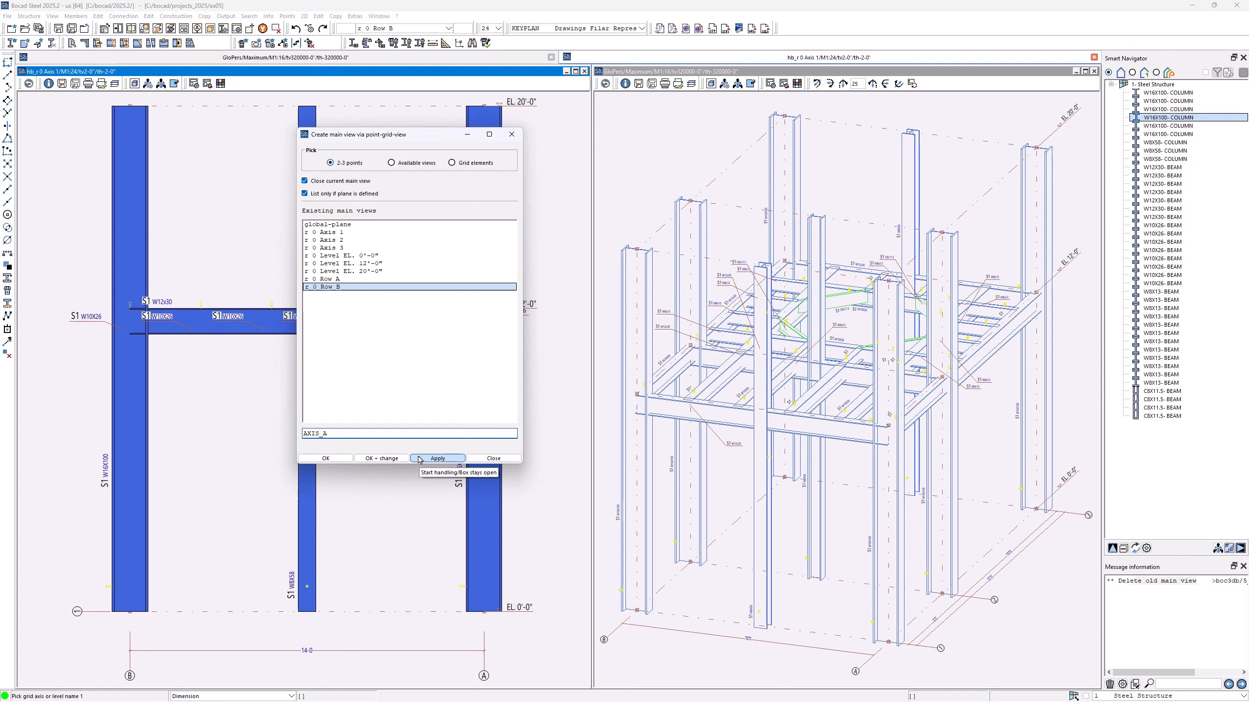
# Create and switch to AXIS_A through the row A column base points at axes 1 and 3, accepting the view parameters.
pyautogui.click(381, 459)
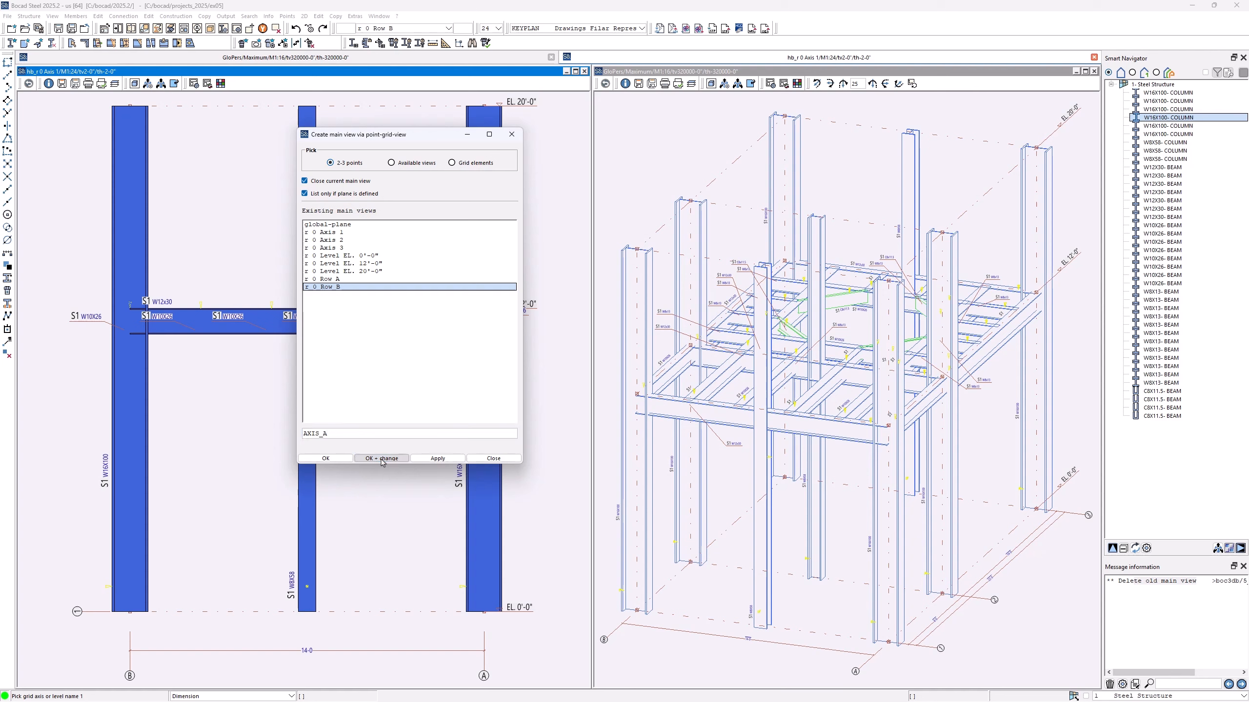
pyautogui.click(889, 641)
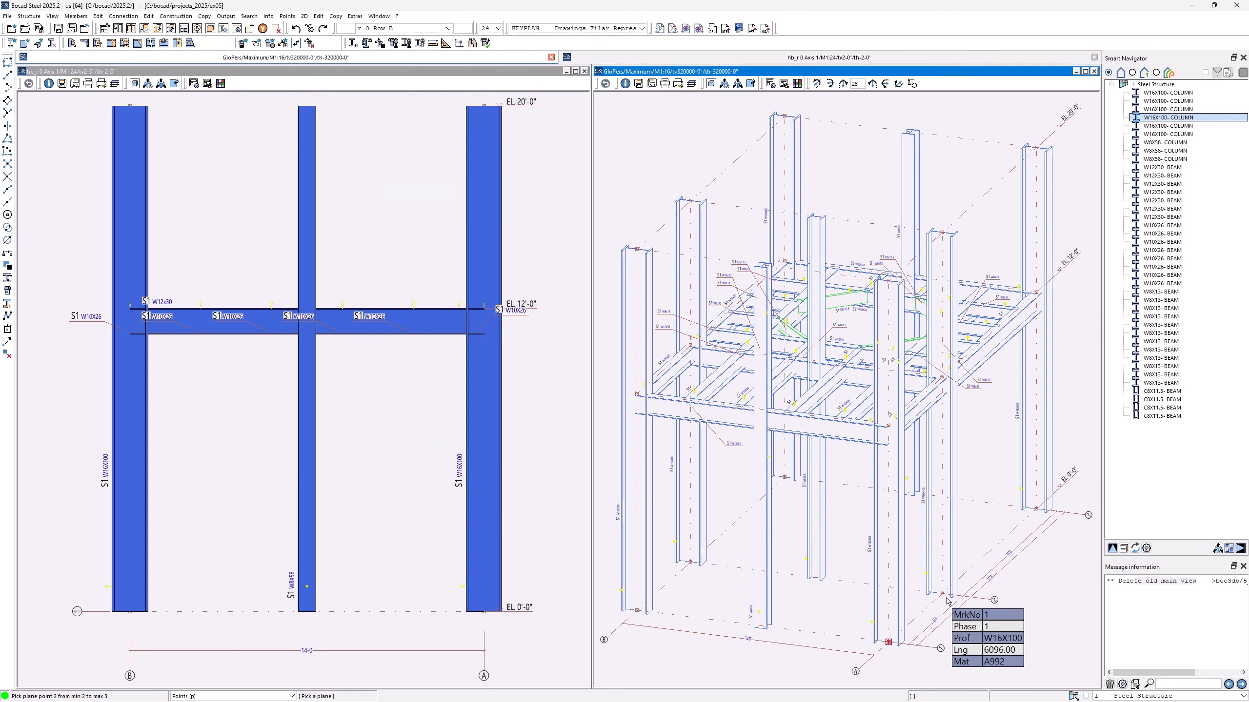
pyautogui.click(1036, 509)
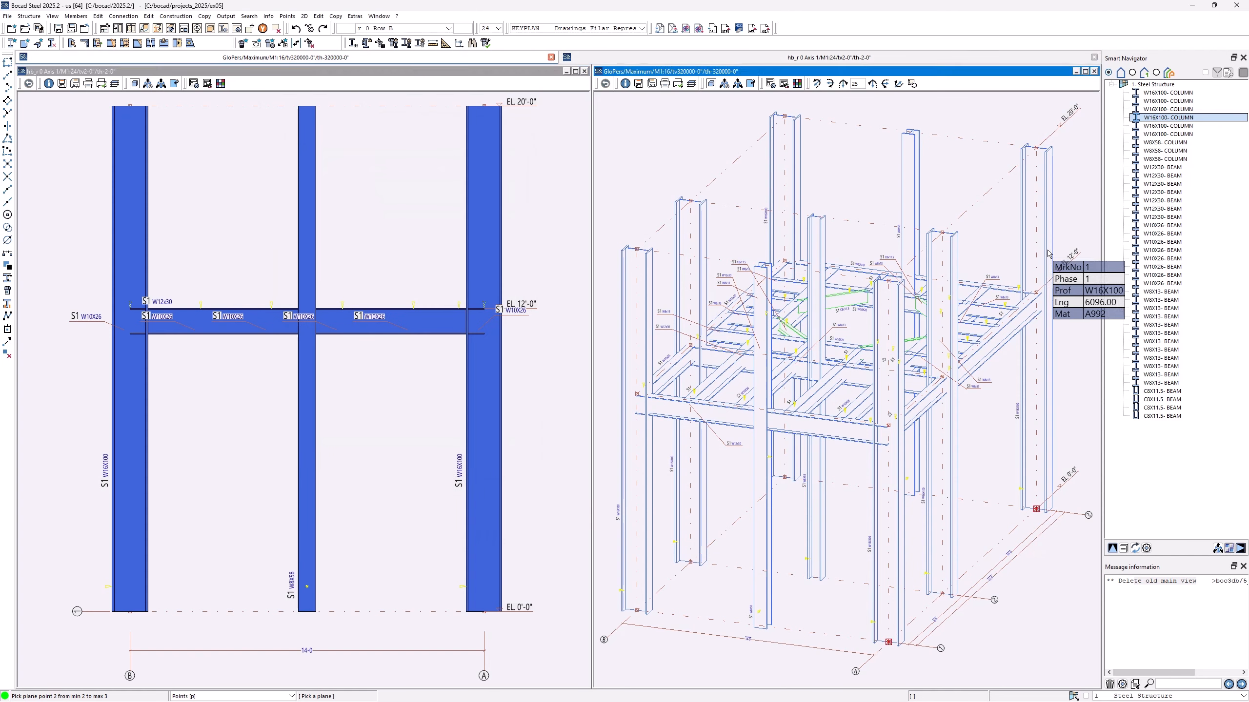
pyautogui.click(1058, 205)
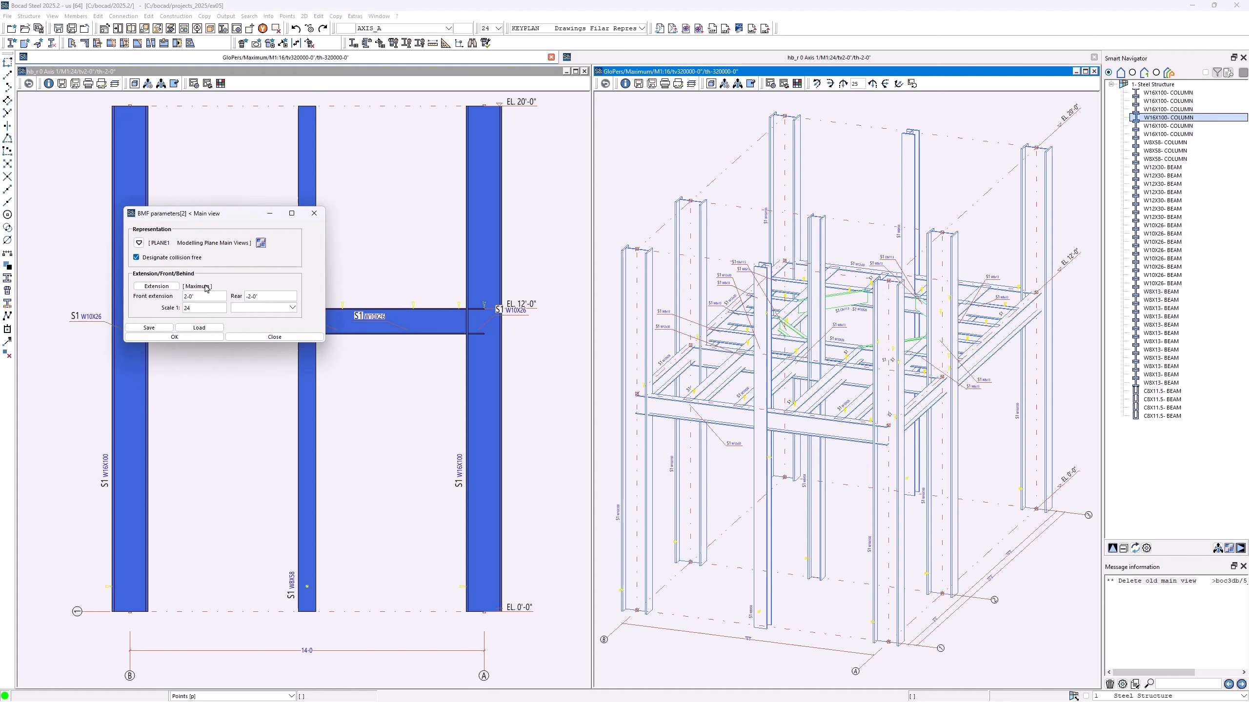
pyautogui.click(175, 337)
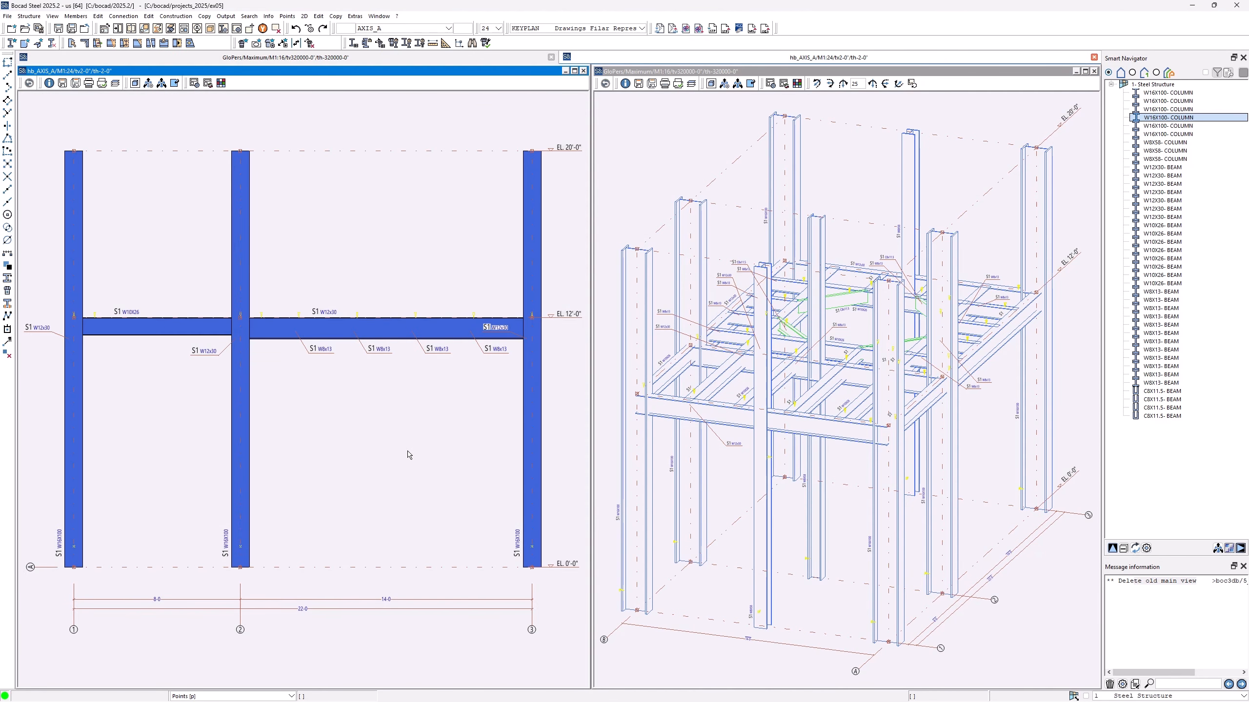
# Set up a new main view defined by 2-3 points, name it SLOPE1, and choose to create and change to it.
pyautogui.click(393, 28)
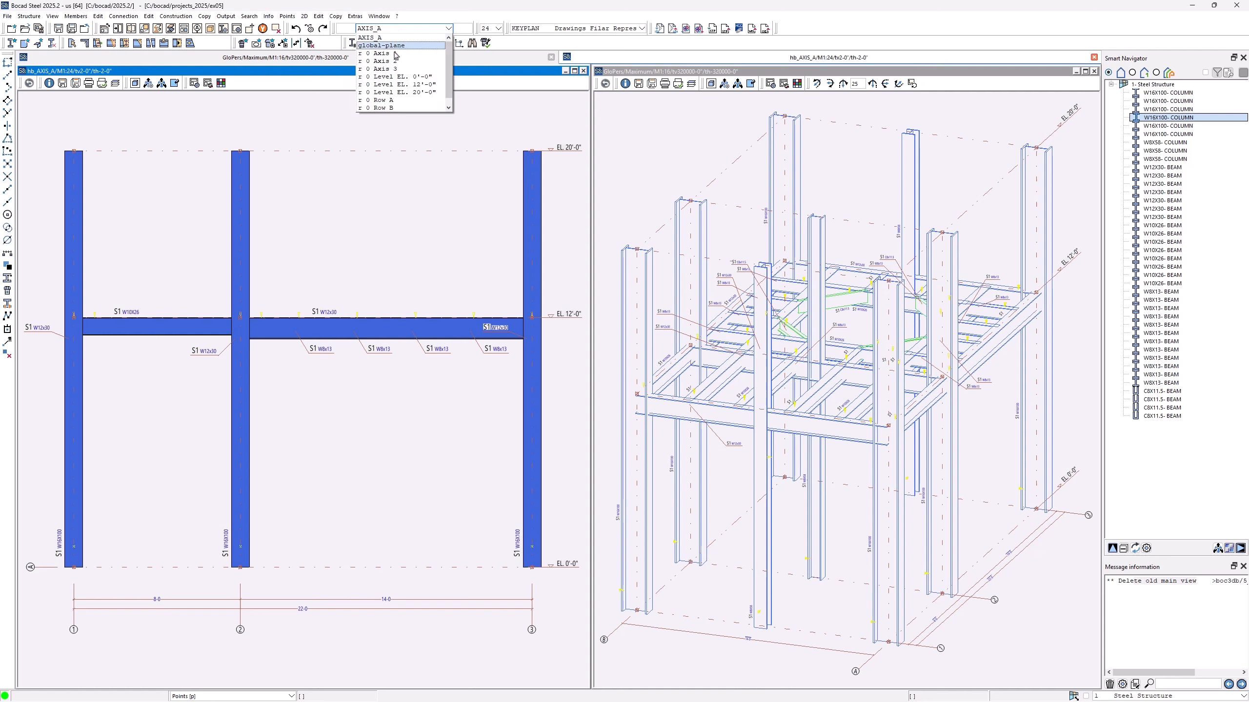
pyautogui.click(419, 13)
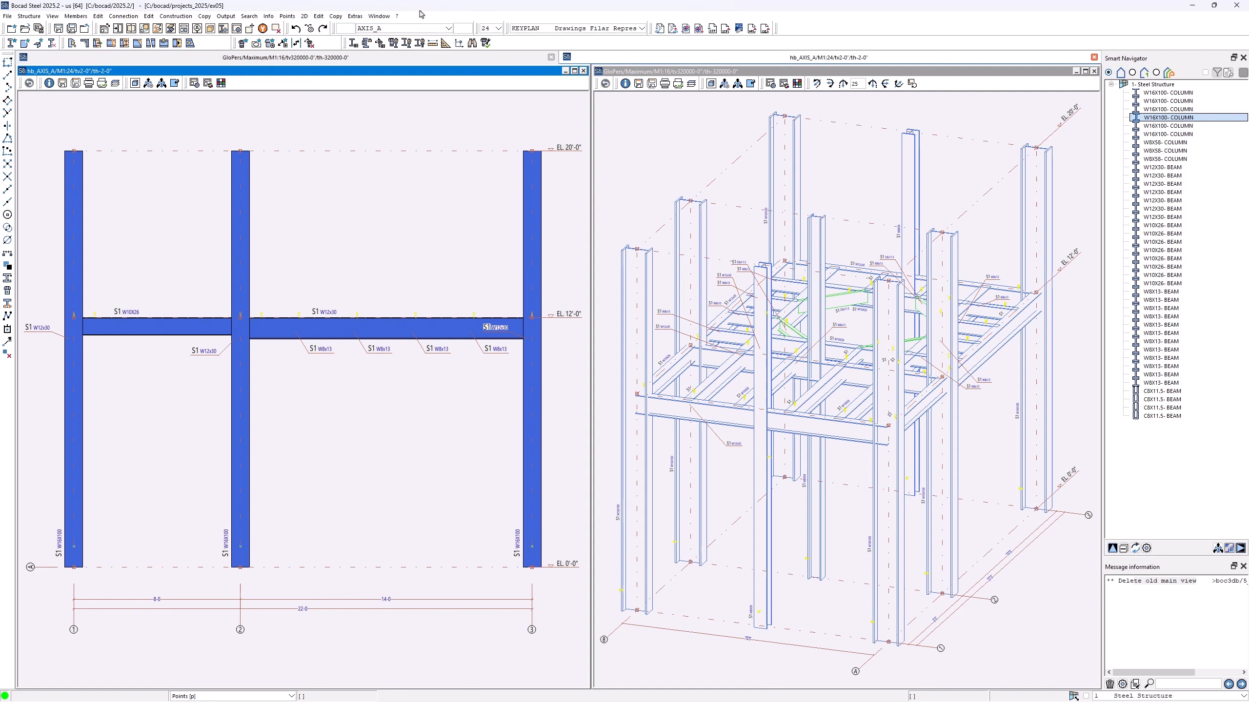
pyautogui.click(52, 15)
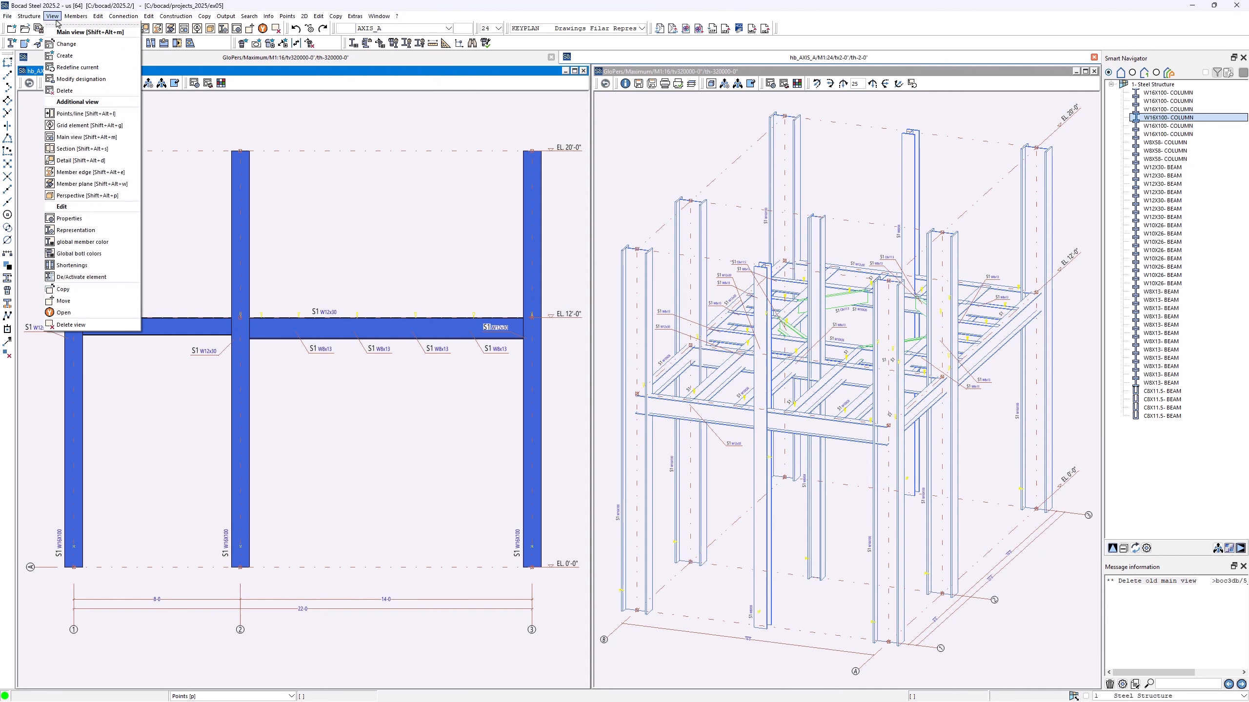
pyautogui.click(67, 56)
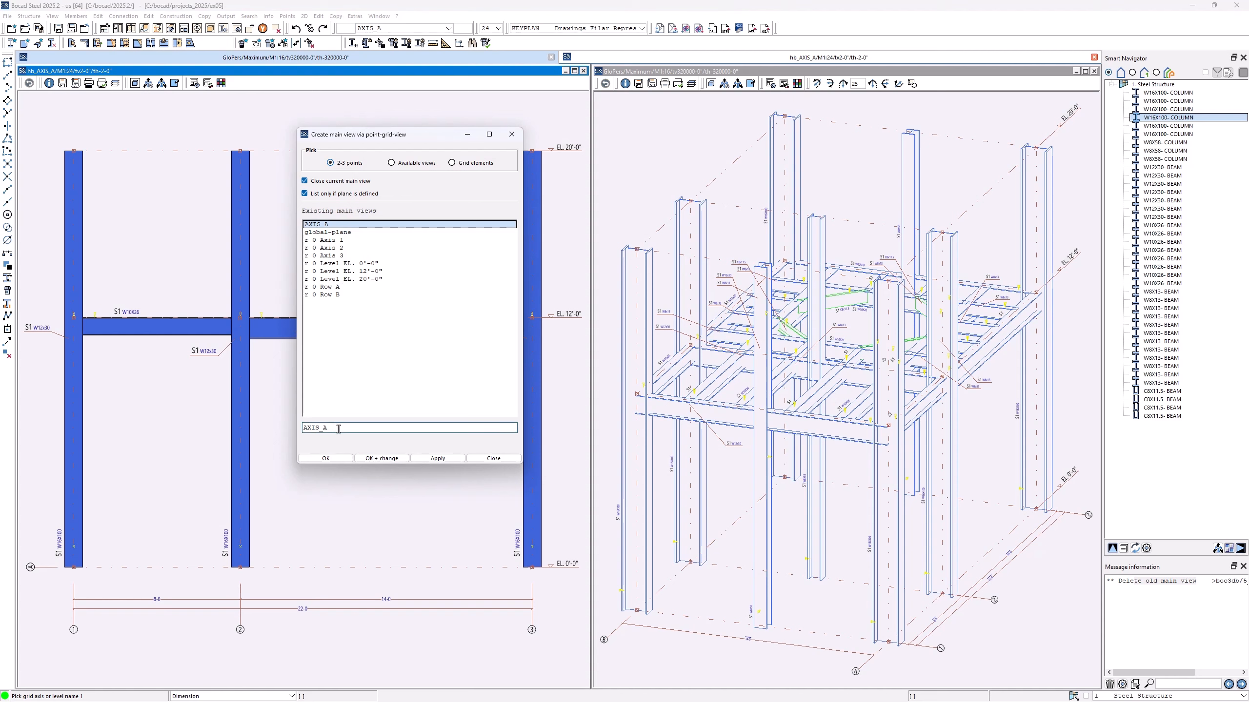
pyautogui.write('LOPE1')
pyautogui.click(368, 459)
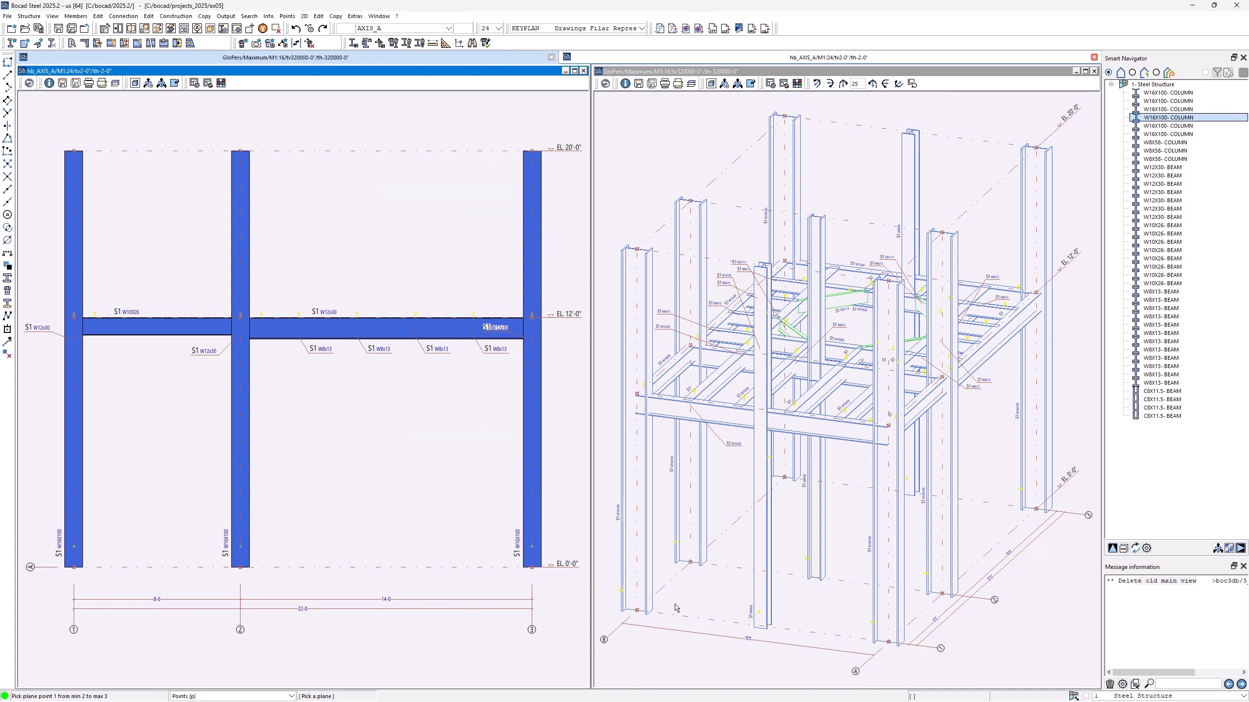
# Define SLOPE1 through the axis 1 column base points at rows B and A and the A/2 point at EL. 12'-0", accepting the view parameters.
pyautogui.click(637, 609)
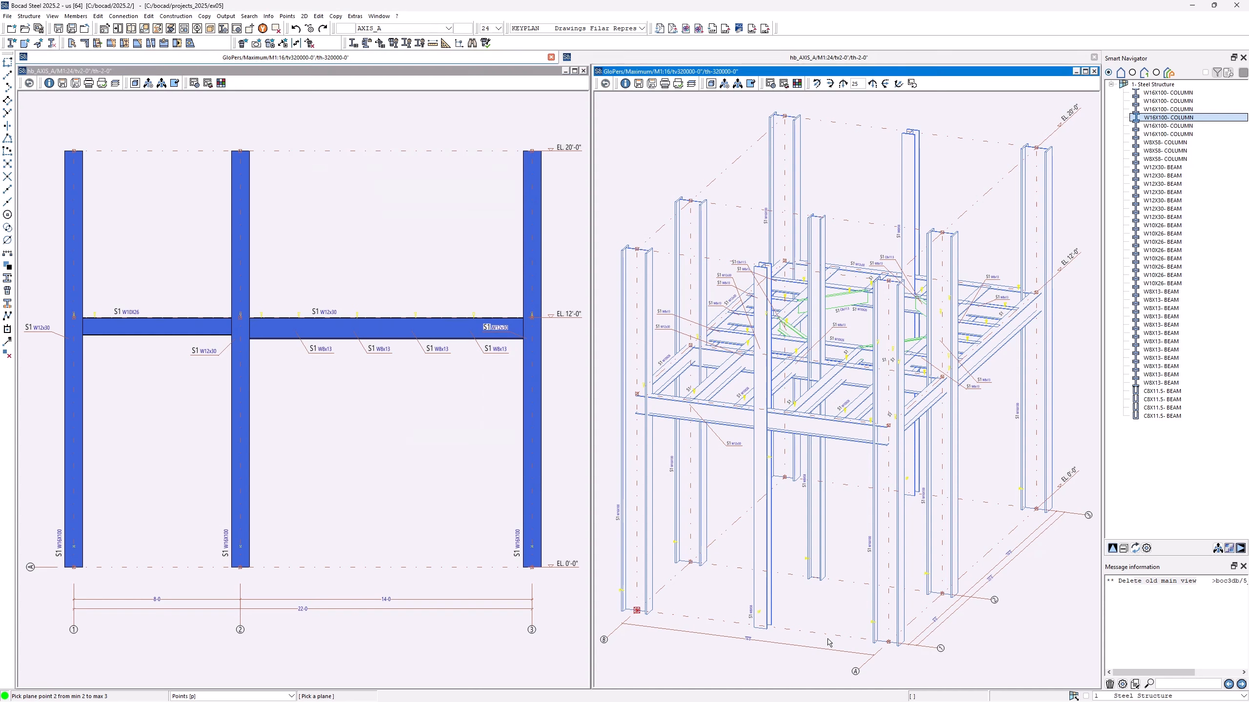
pyautogui.click(889, 643)
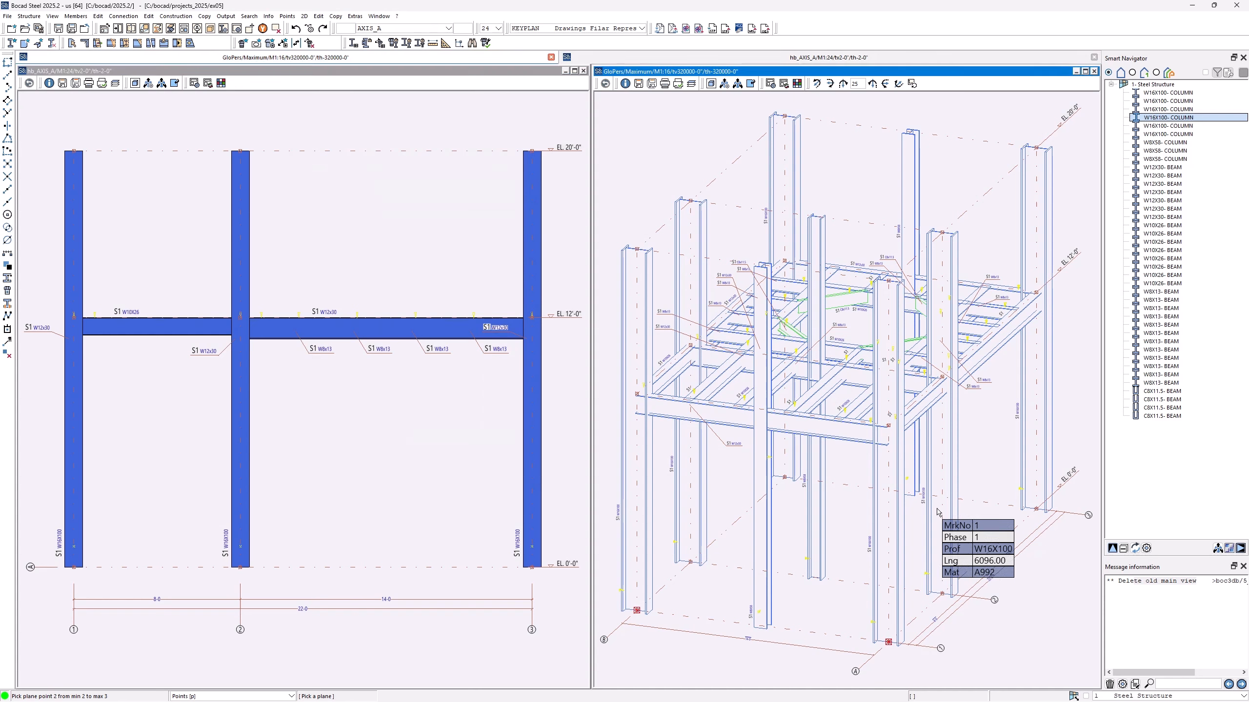
pyautogui.click(943, 378)
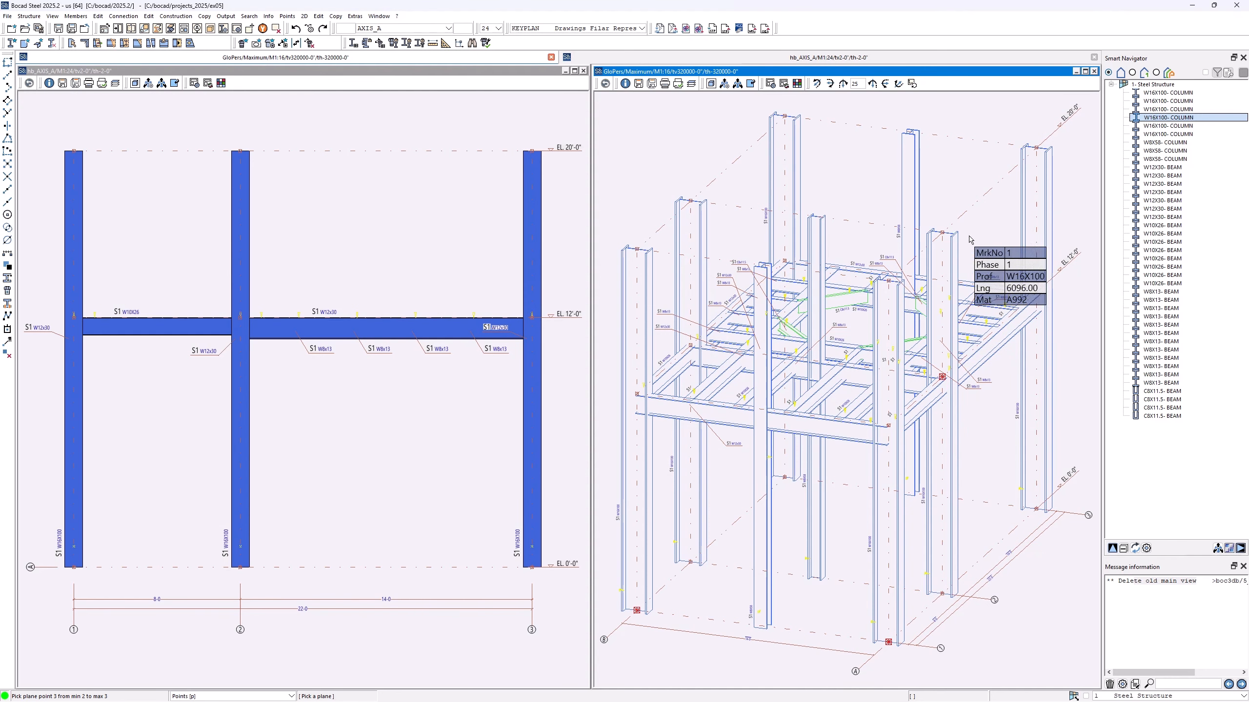
pyautogui.click(951, 418)
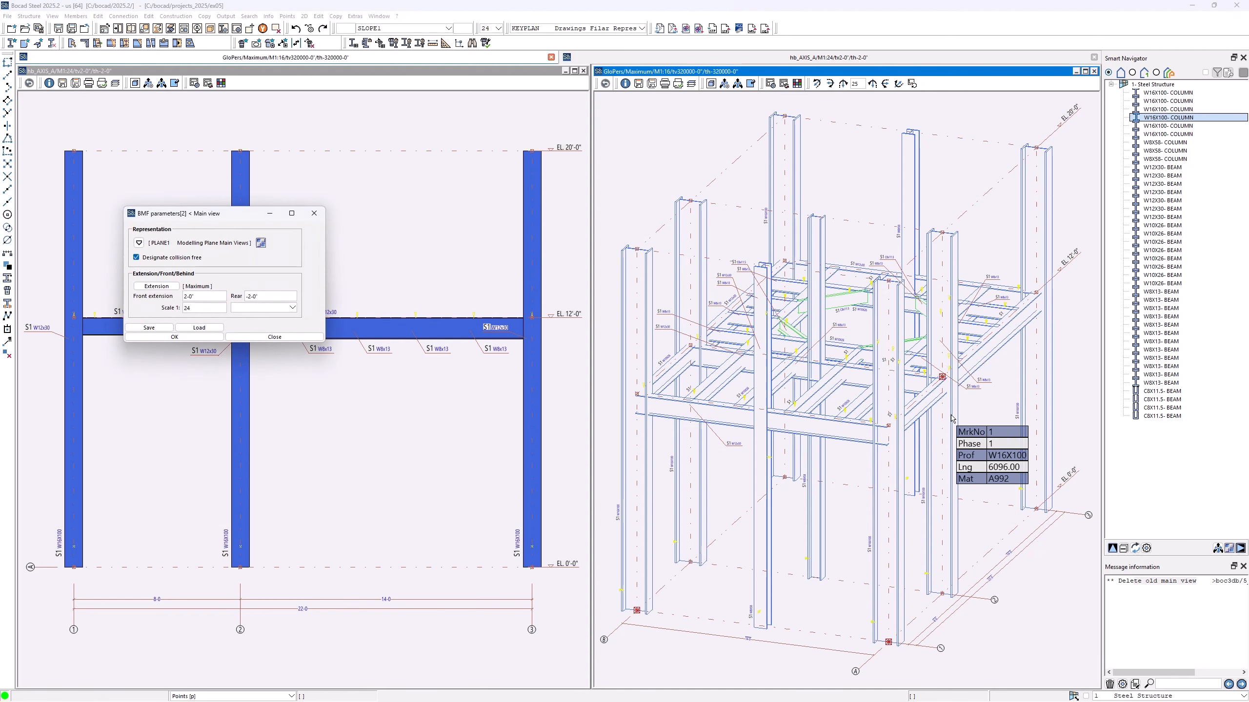
pyautogui.click(174, 337)
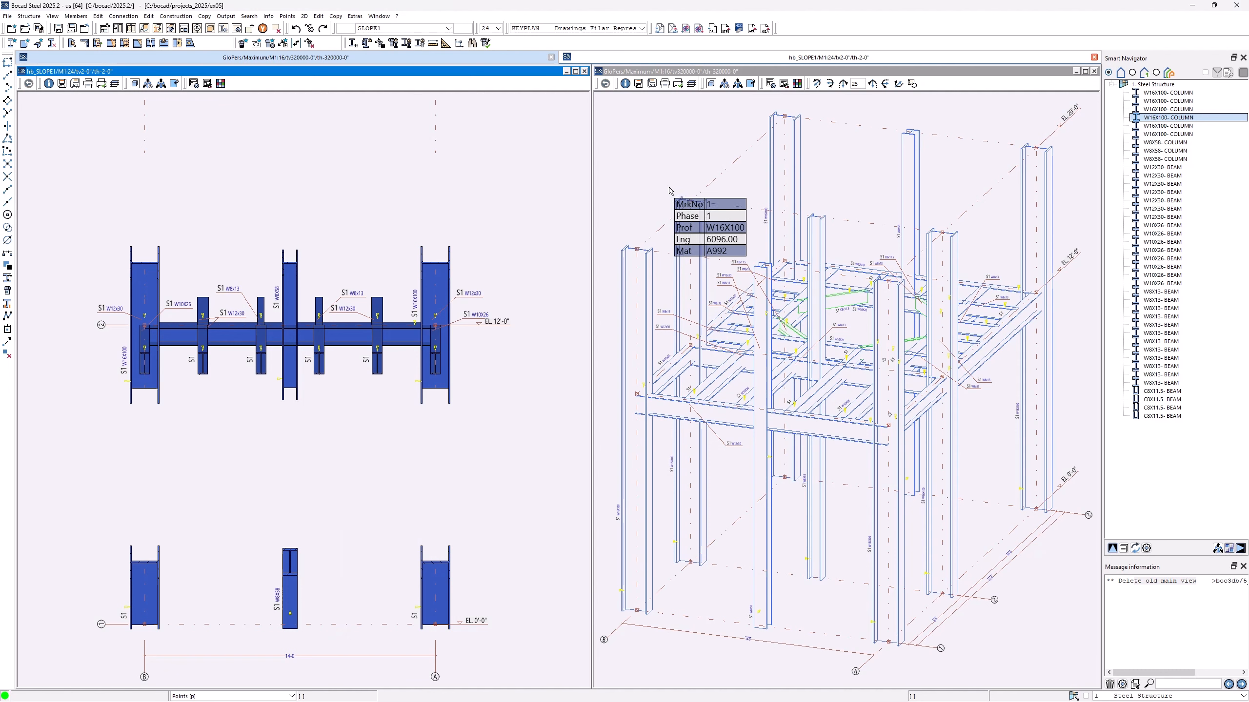
# Turn on the main view plane display in the perspective view's grid representation settings.
pyautogui.click(682, 158)
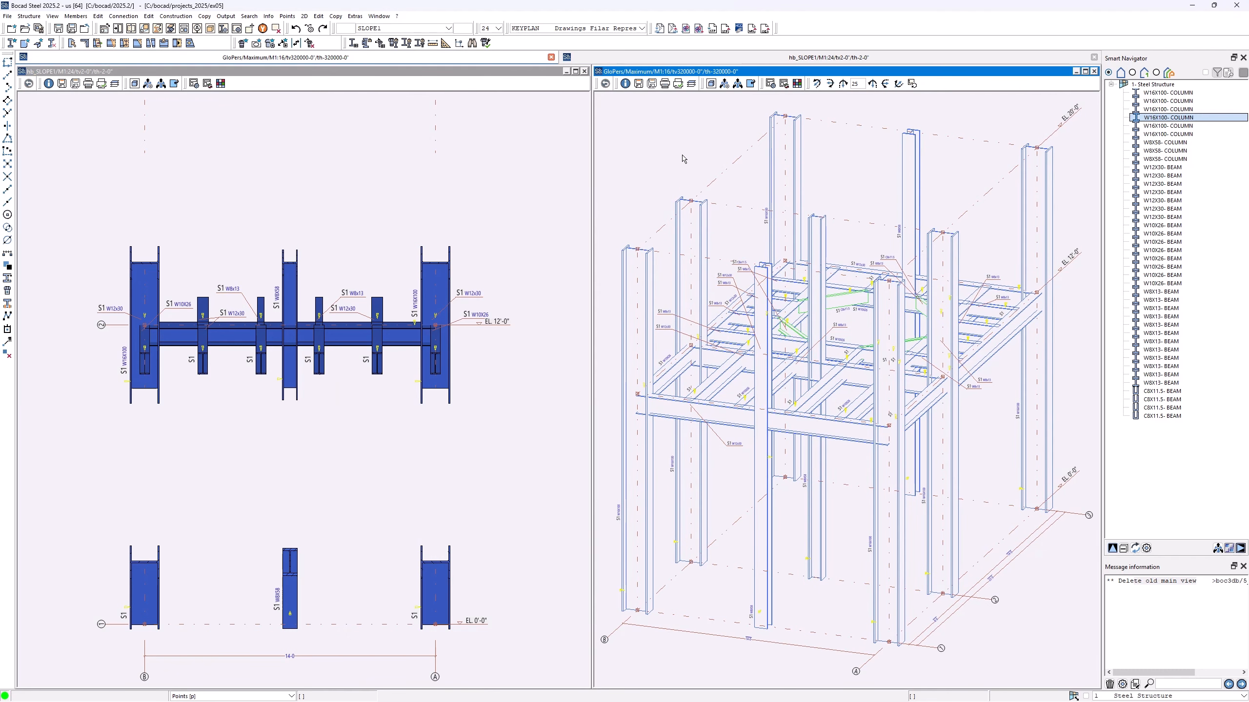
pyautogui.click(770, 84)
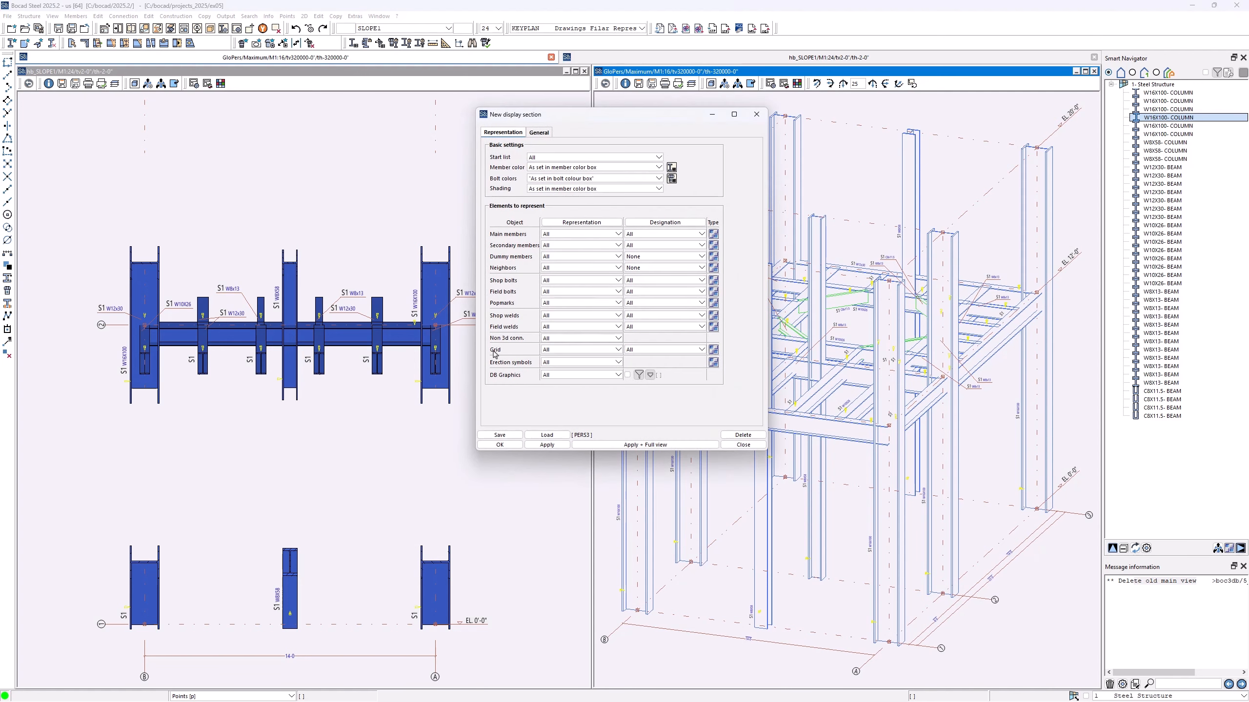
pyautogui.click(713, 349)
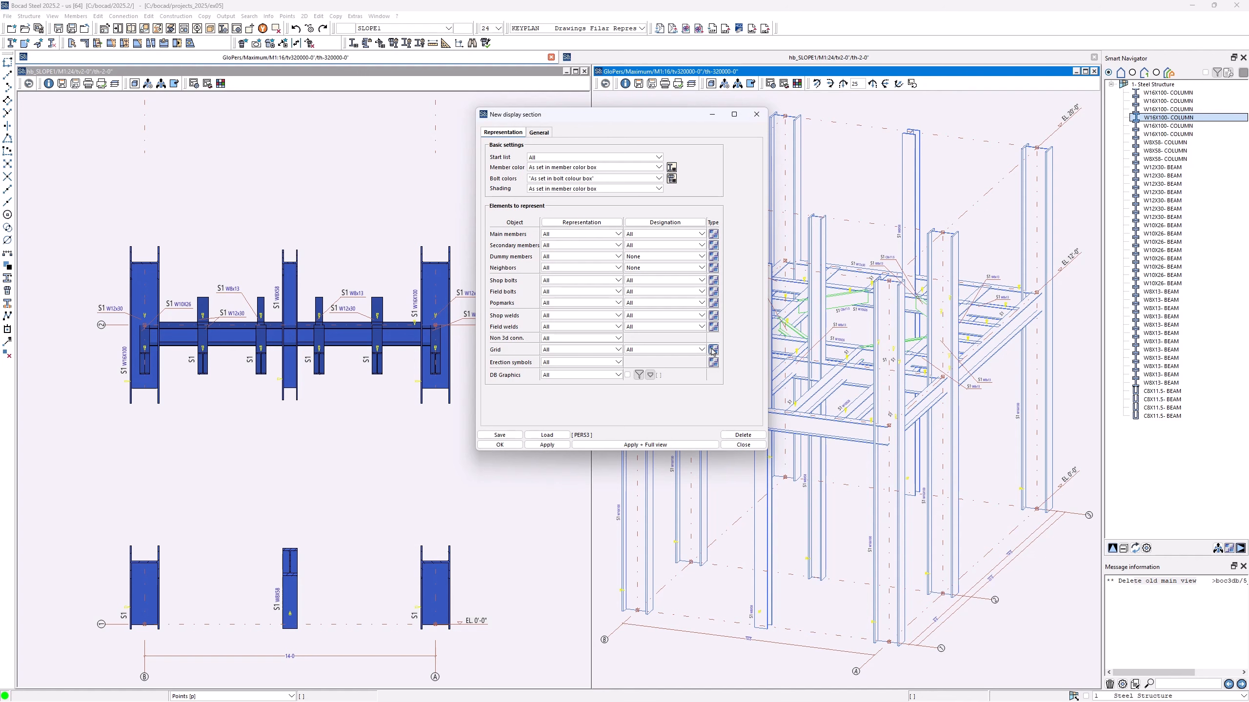
pyautogui.click(92, 397)
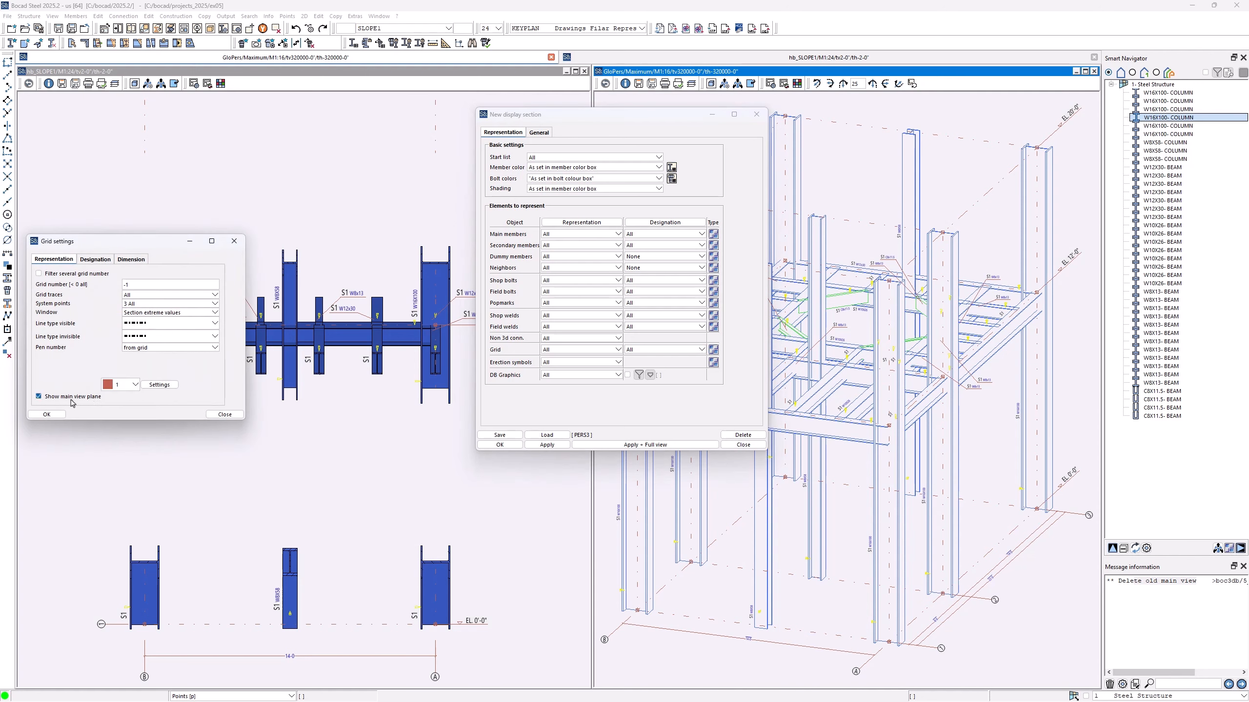
pyautogui.click(47, 414)
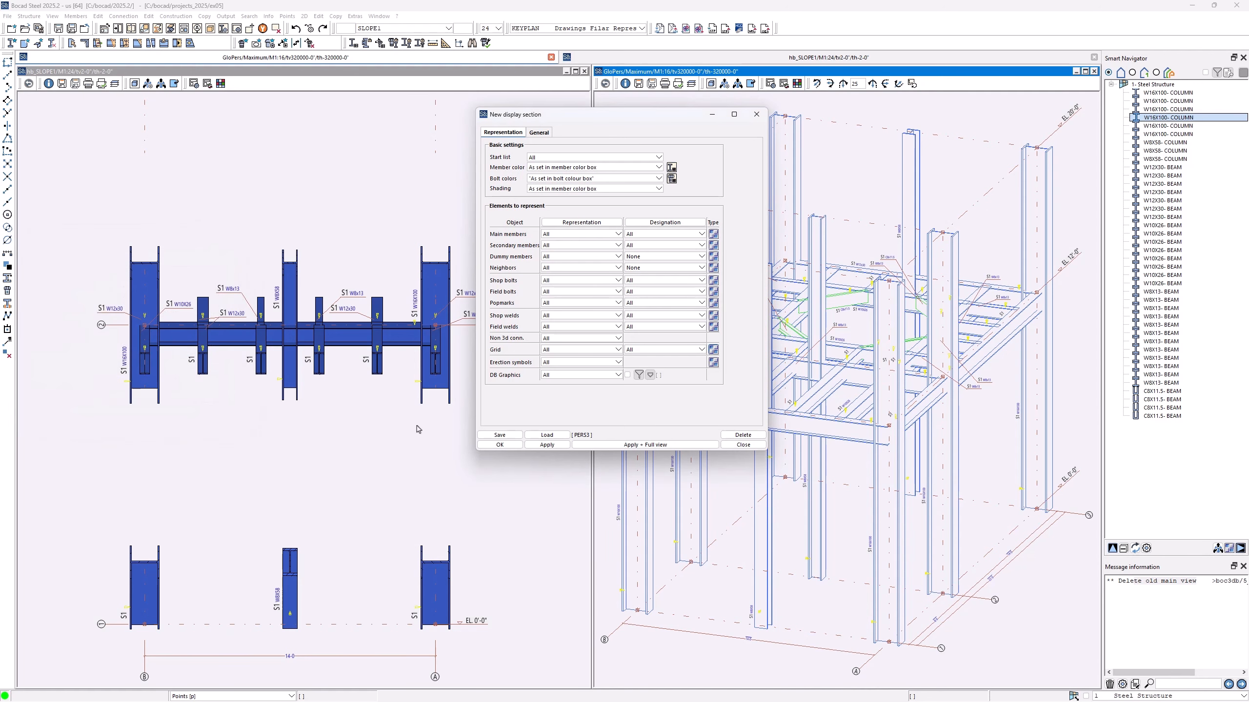
pyautogui.click(500, 445)
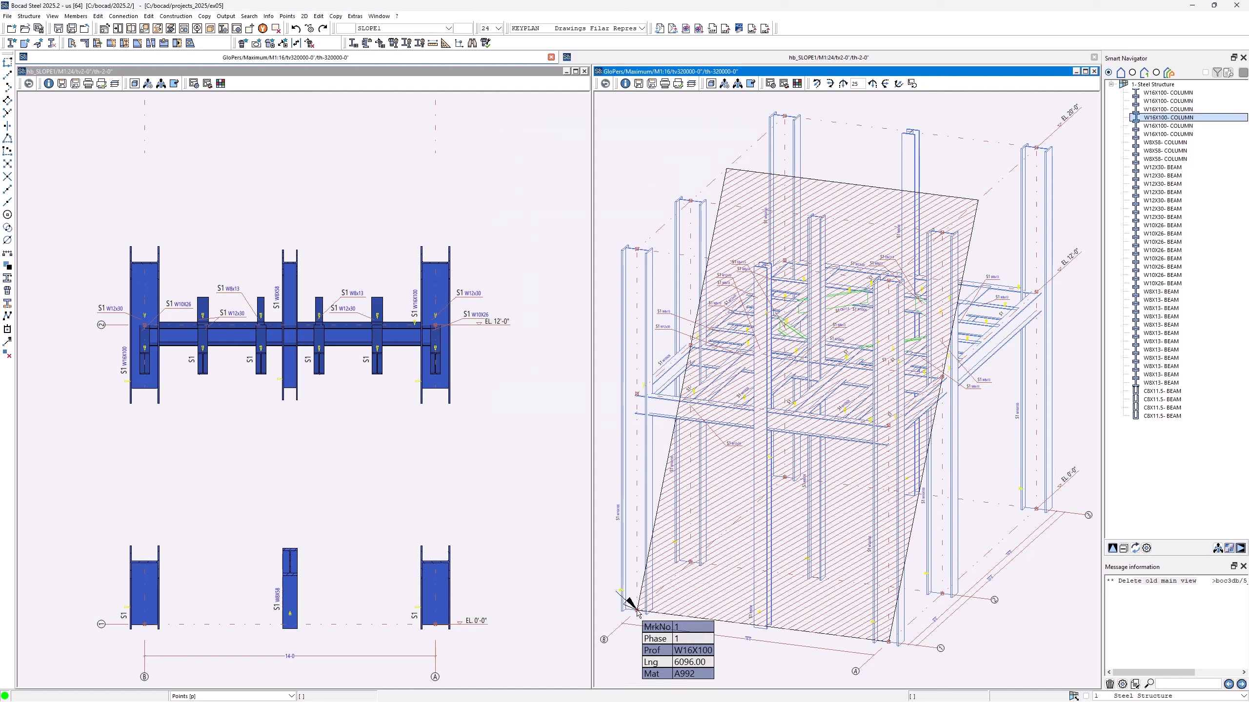
# Change the SLOPE1 main view's scale to 3/16"=1'-0" (1:64).
pyautogui.click(533, 289)
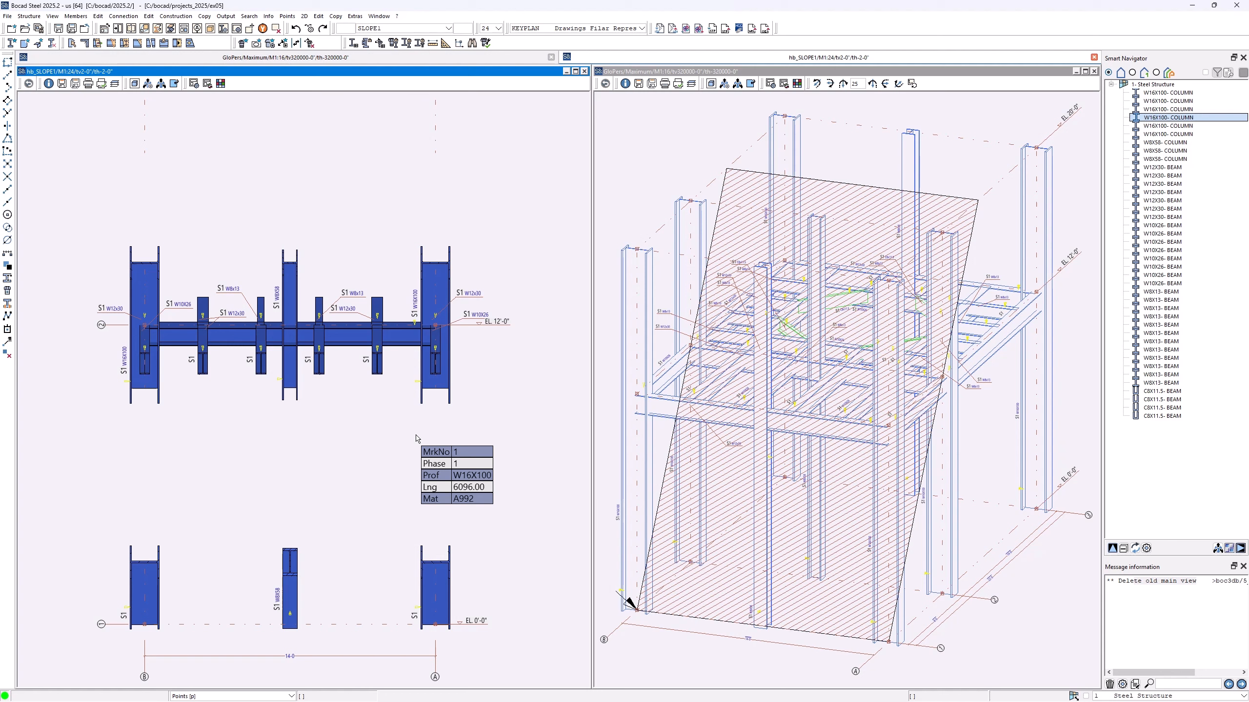
pyautogui.click(498, 28)
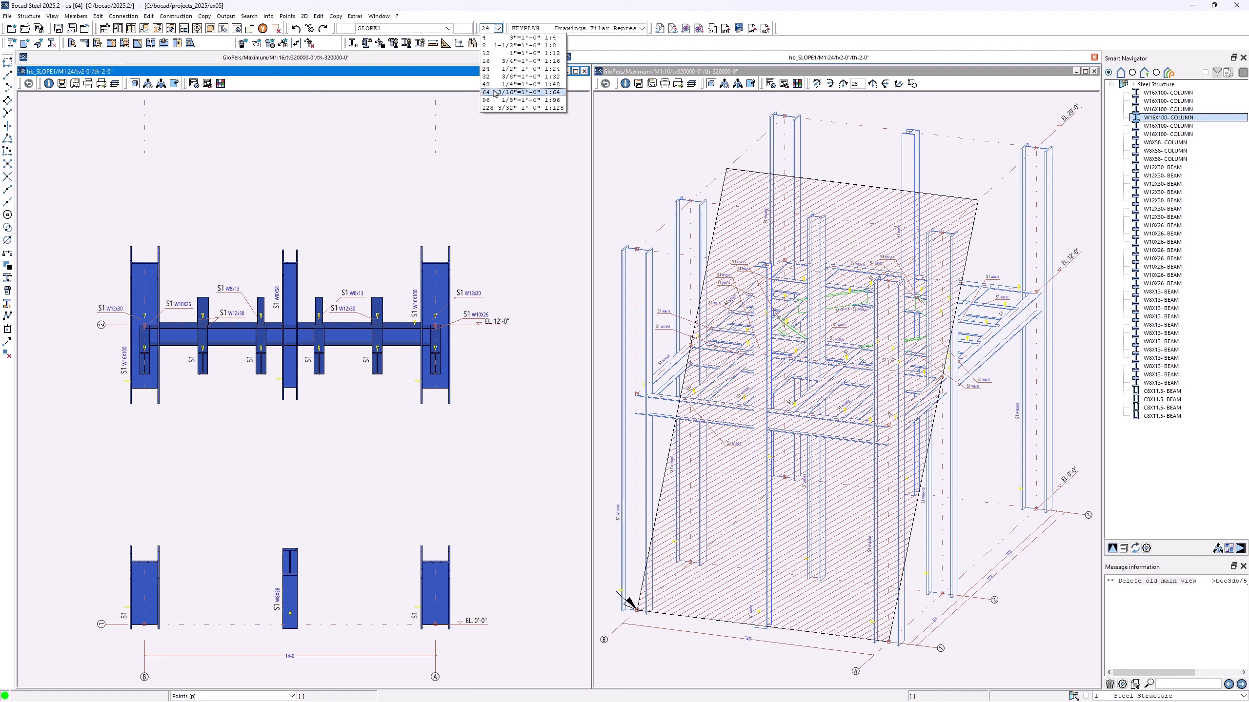
pyautogui.click(521, 93)
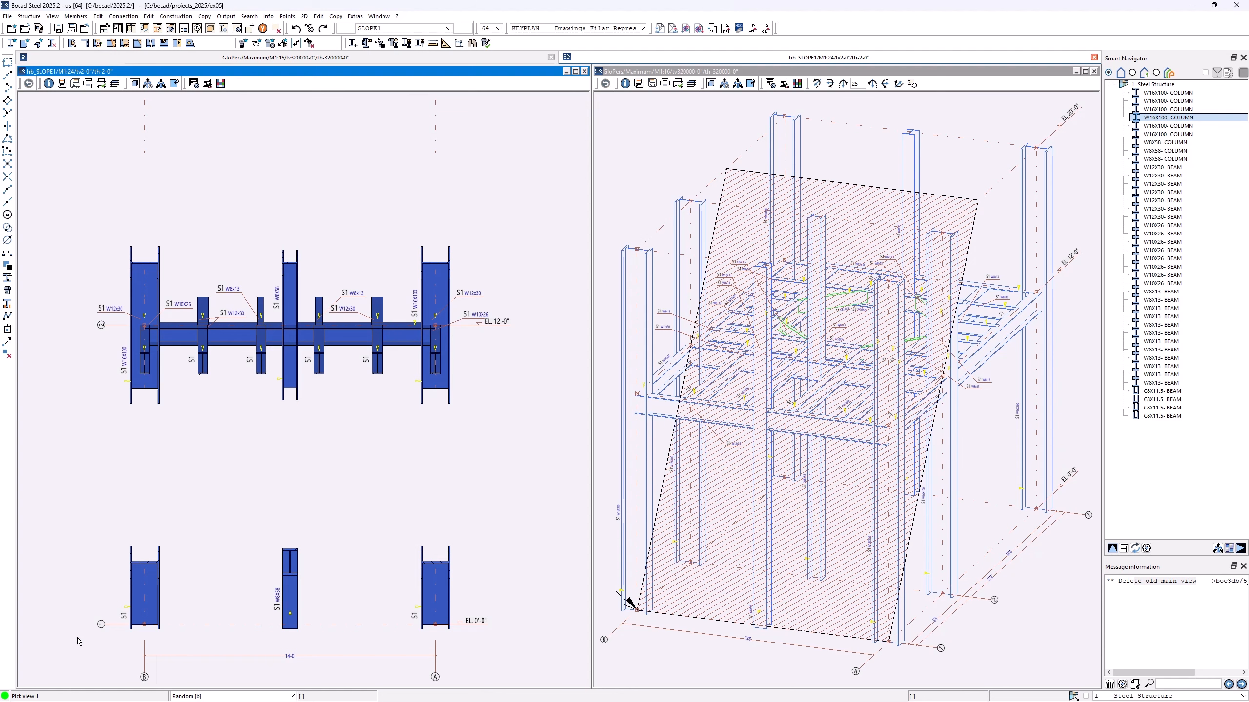
pyautogui.moveTo(309, 410)
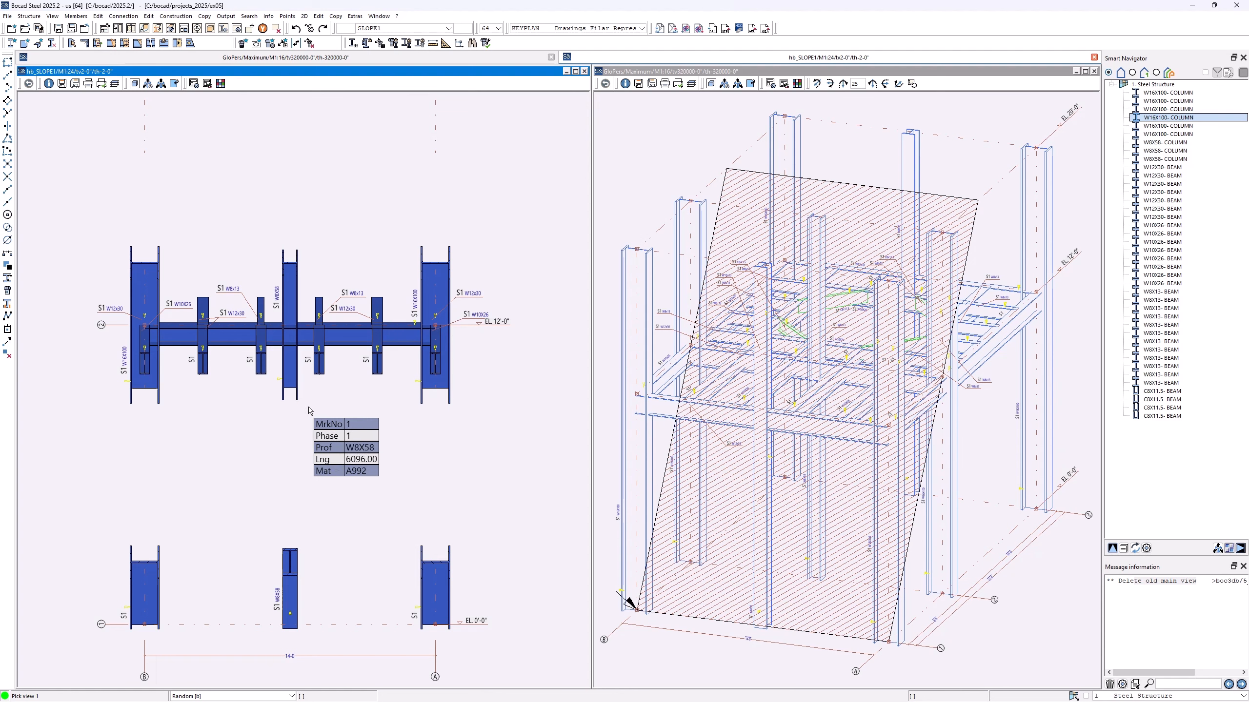
pyautogui.click(325, 345)
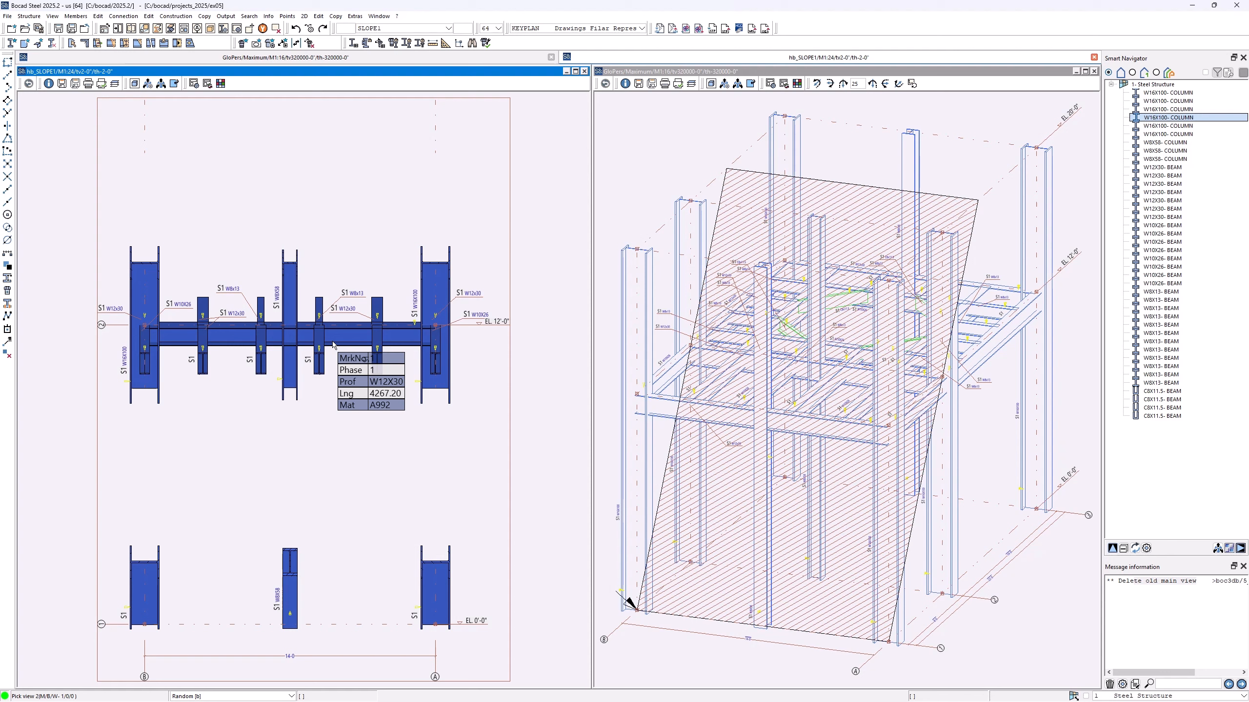
pyautogui.click(332, 344)
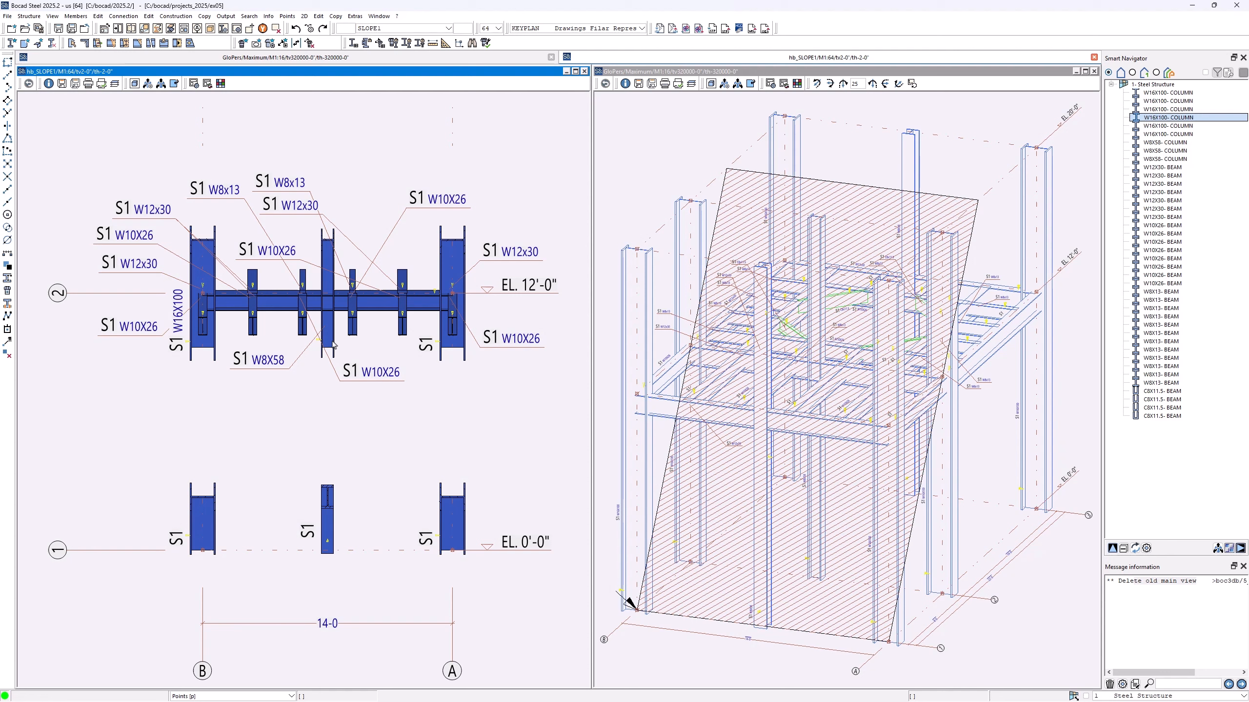
# Set the SLOPE1 main view's scale to 1"=1'-0" (1:12) and fit the whole view in its window.
pyautogui.click(497, 29)
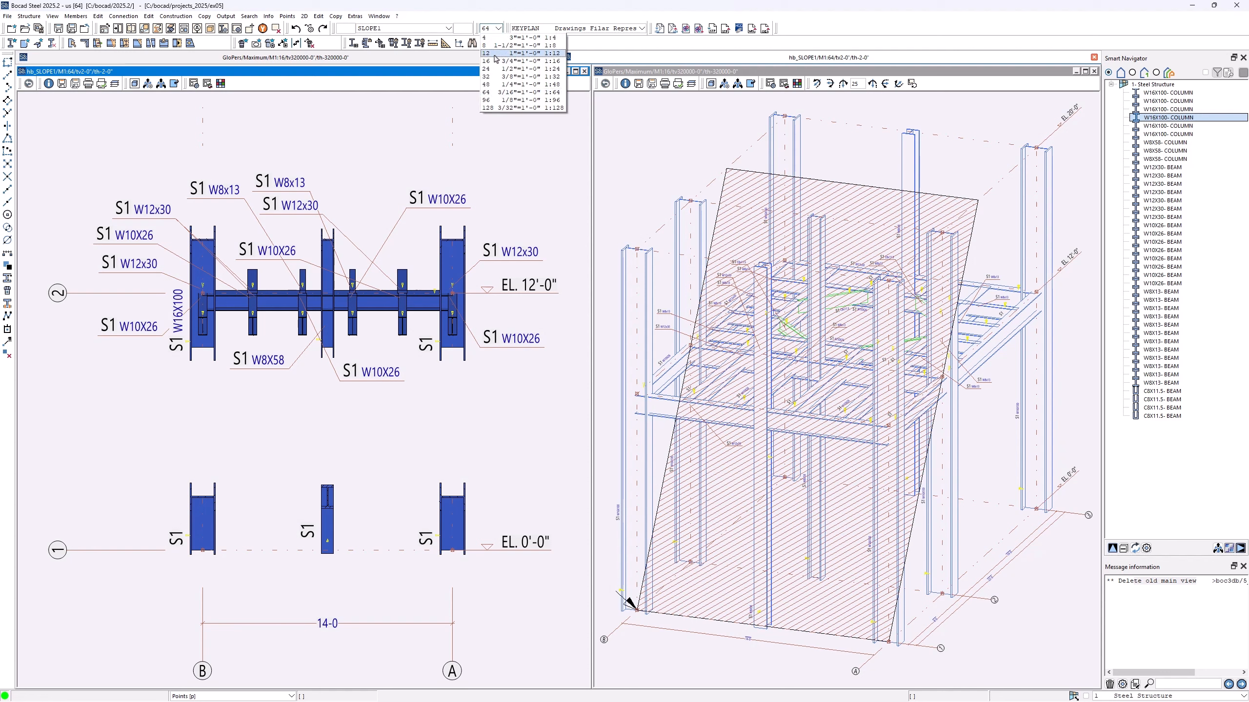
pyautogui.click(496, 54)
pyautogui.moveTo(466, 300)
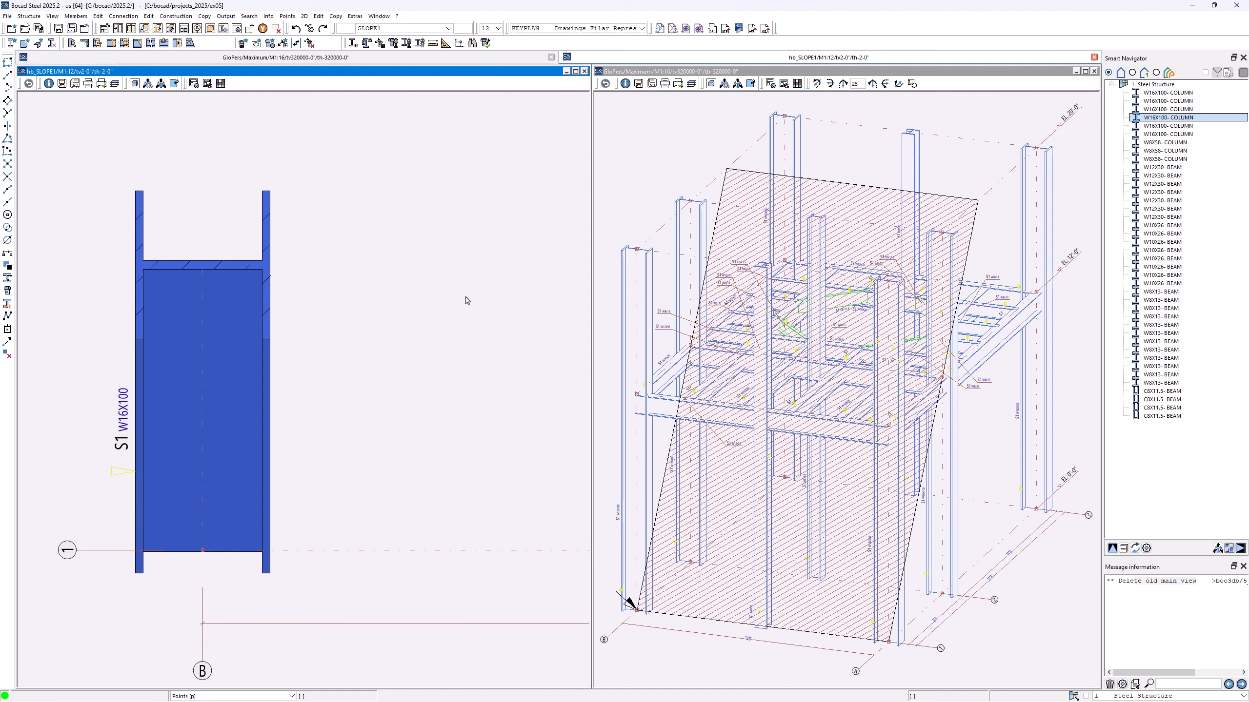
pyautogui.middleClick(465, 301)
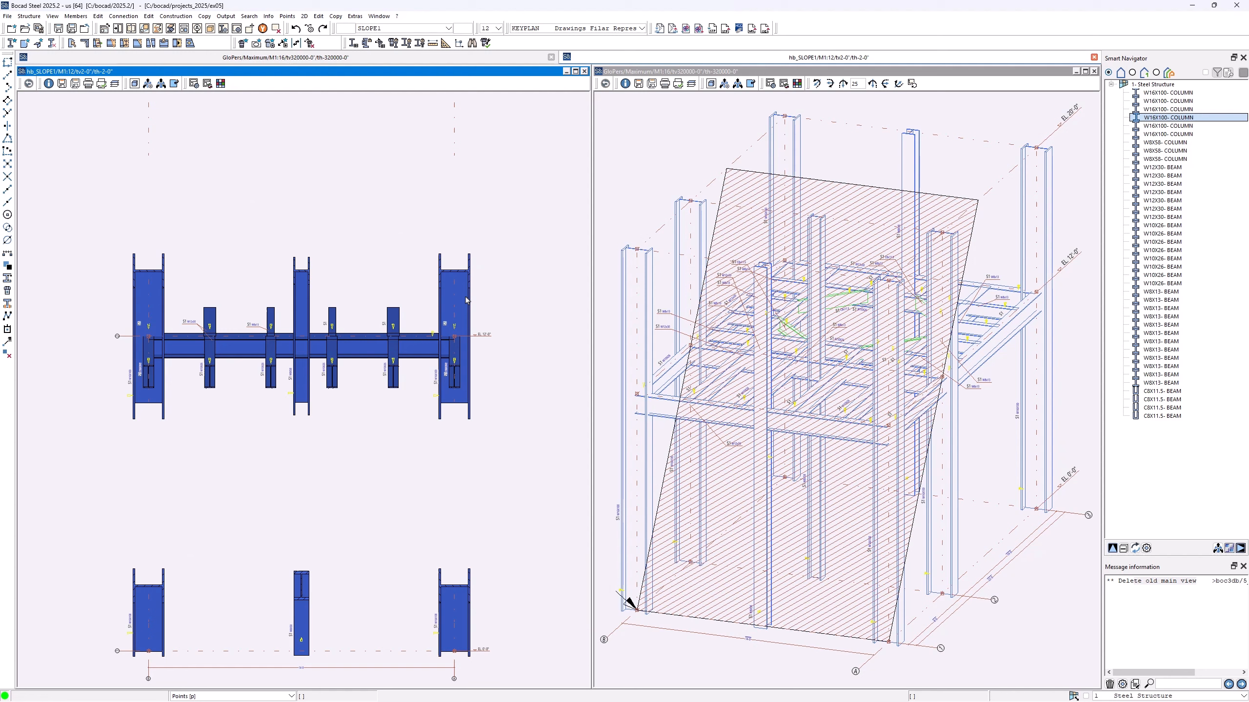
# Switch the main view to Row A and inspect the beam labels at EL. 12'-0" up close.
pyautogui.click(448, 28)
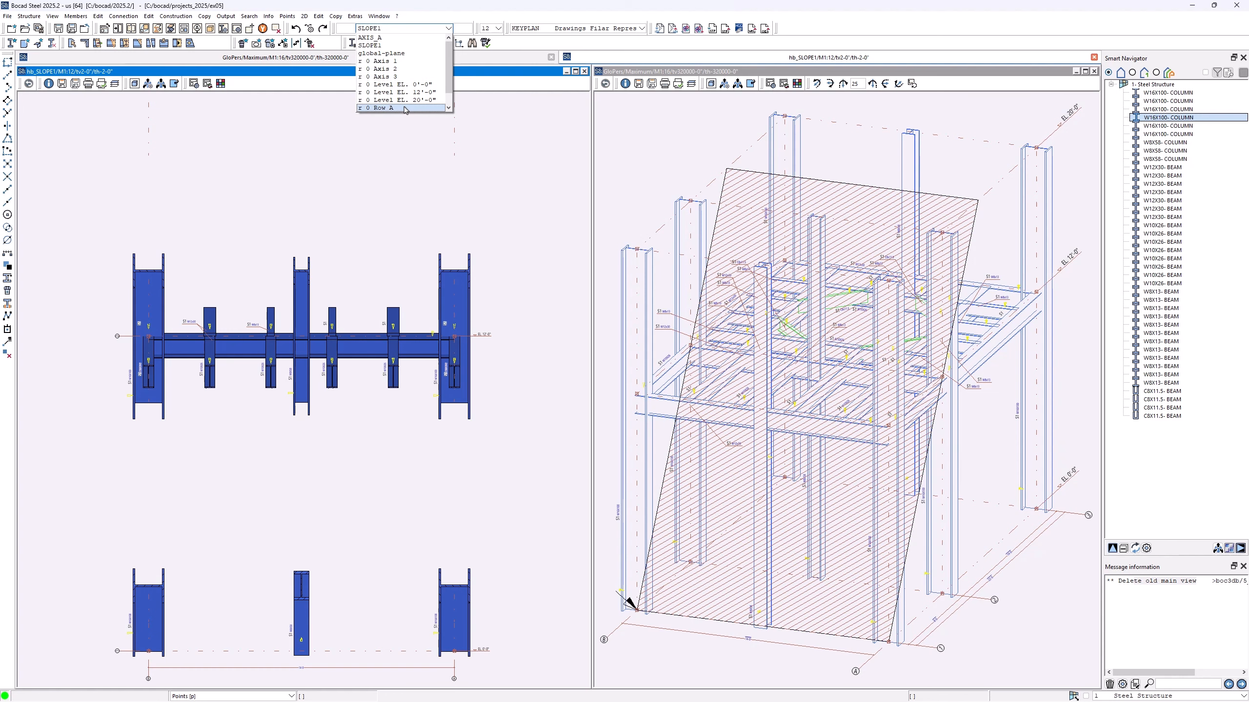
pyautogui.click(388, 108)
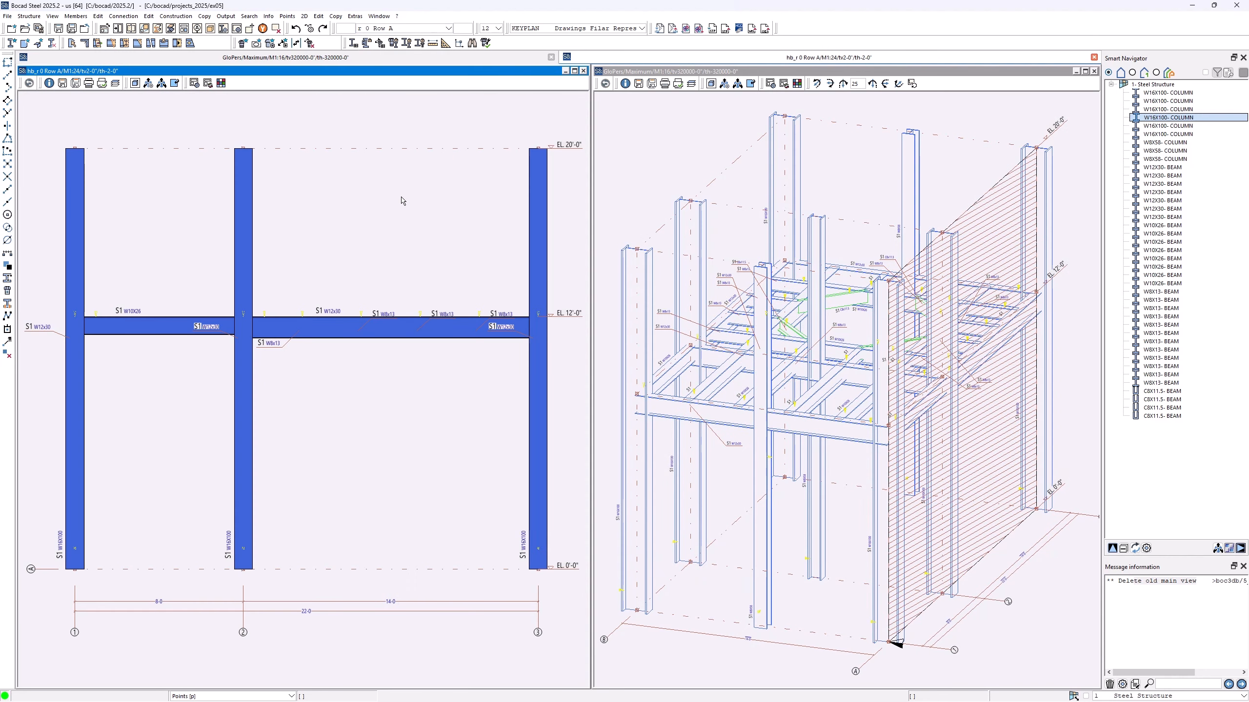
pyautogui.moveTo(413, 331)
pyautogui.scroll(2, 433, 359)
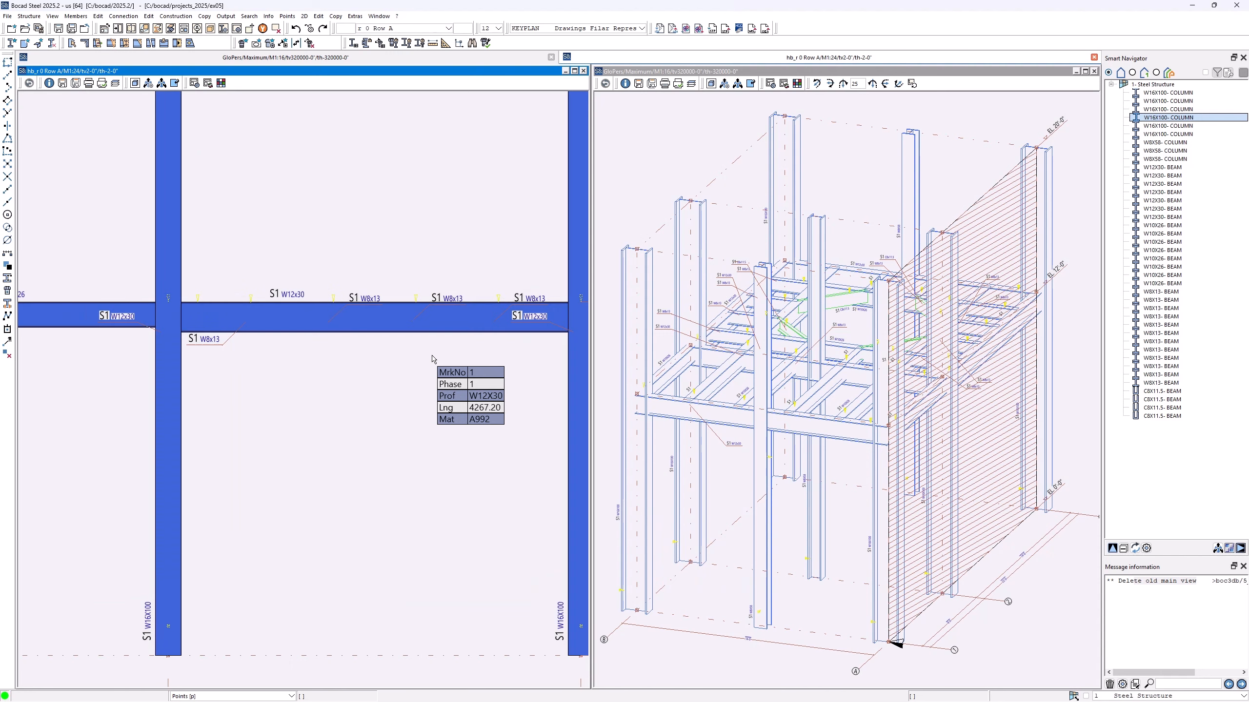
pyautogui.scroll(2, 432, 359)
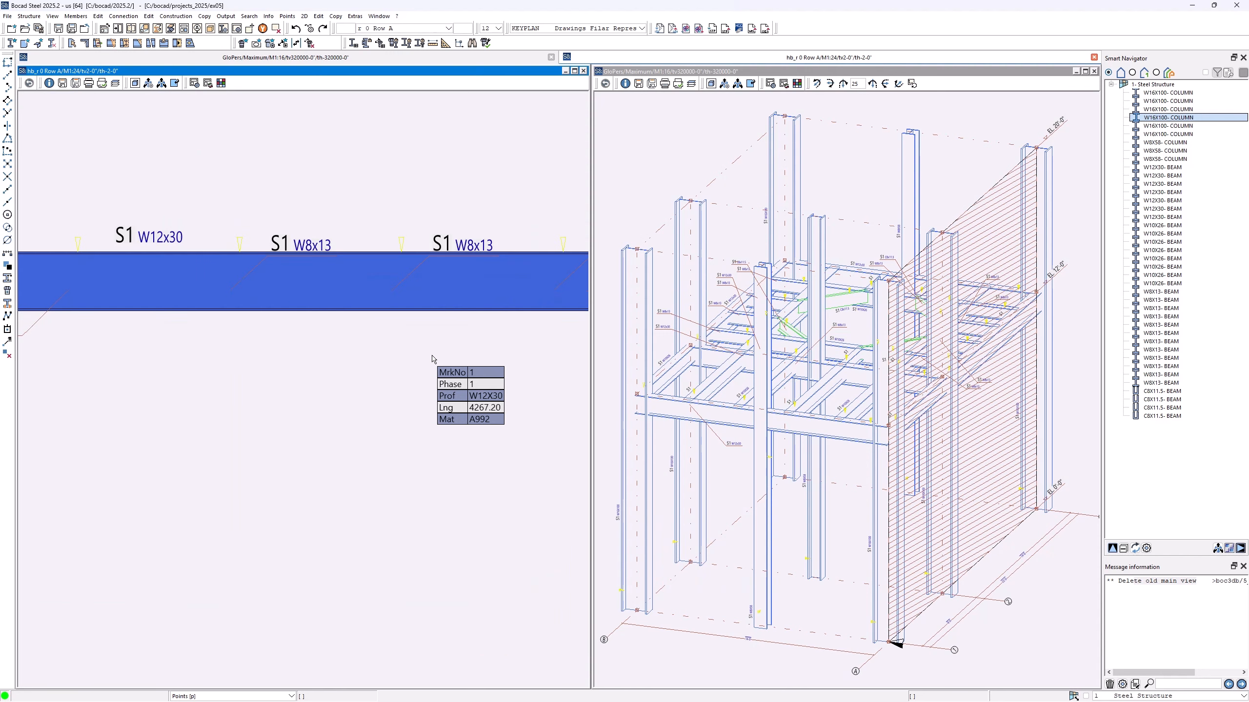
pyautogui.scroll(-4, 432, 359)
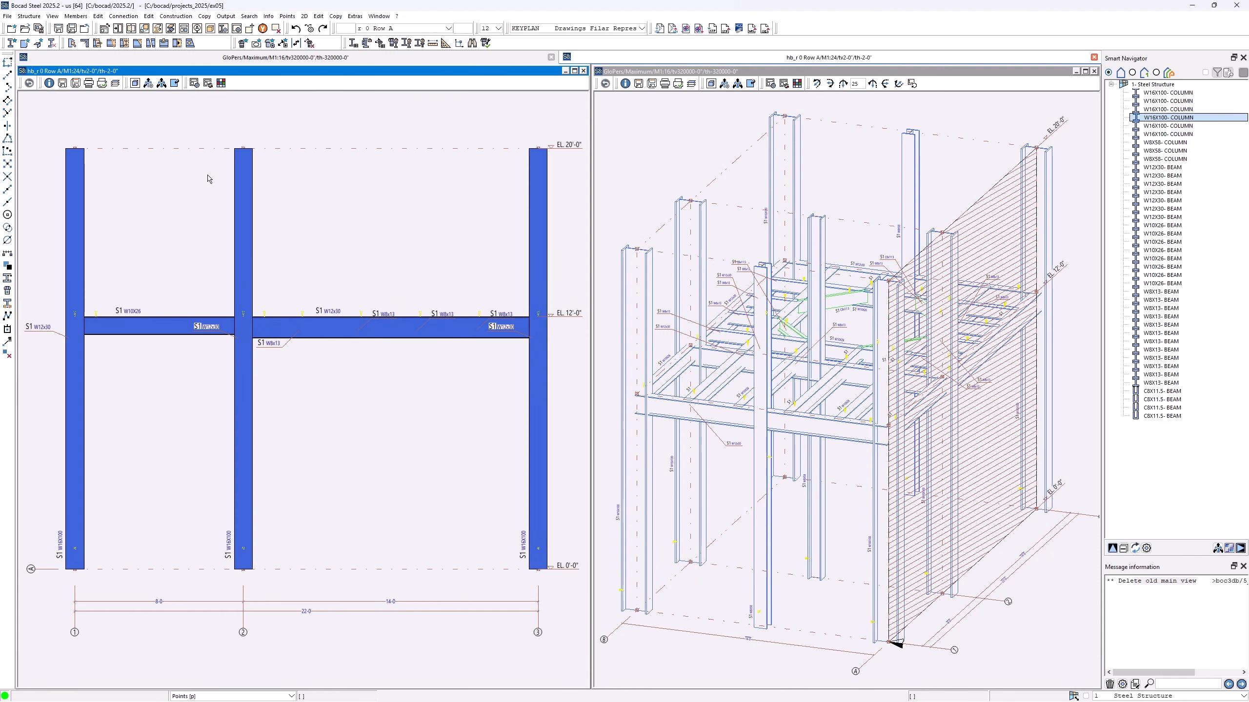
# Set Shading to No in the Row A main view's representation and apply it.
pyautogui.click(195, 85)
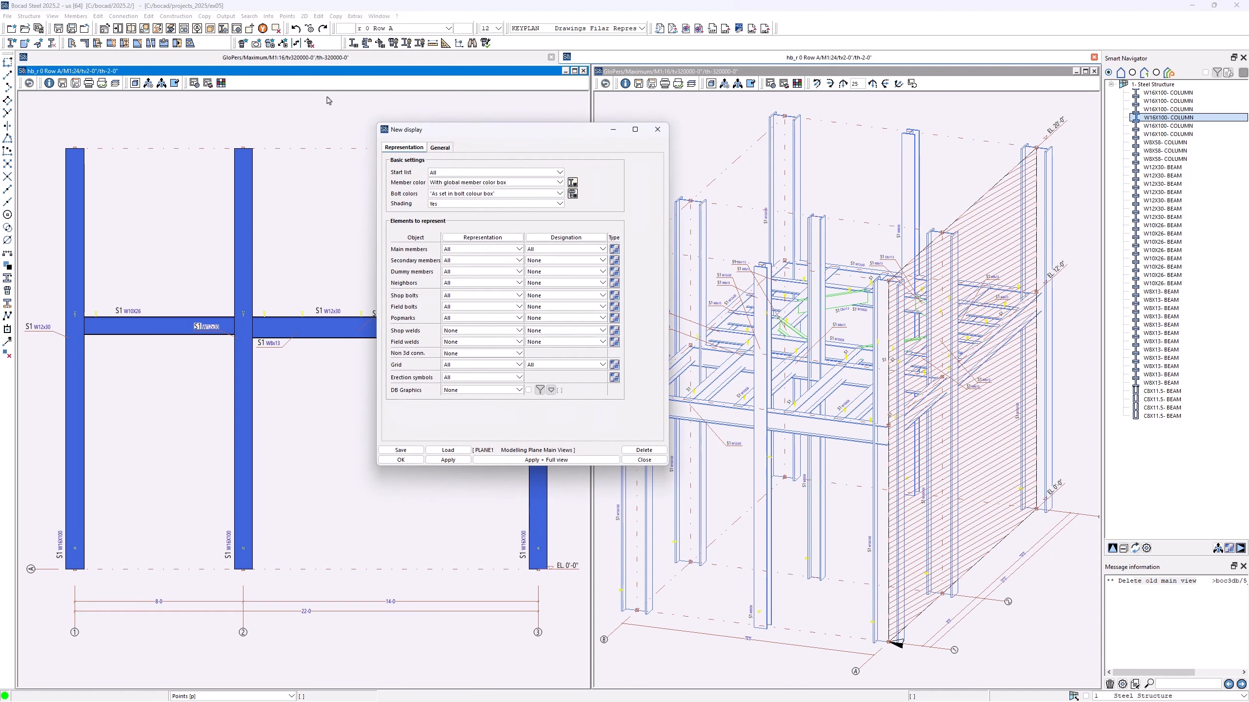
pyautogui.click(437, 204)
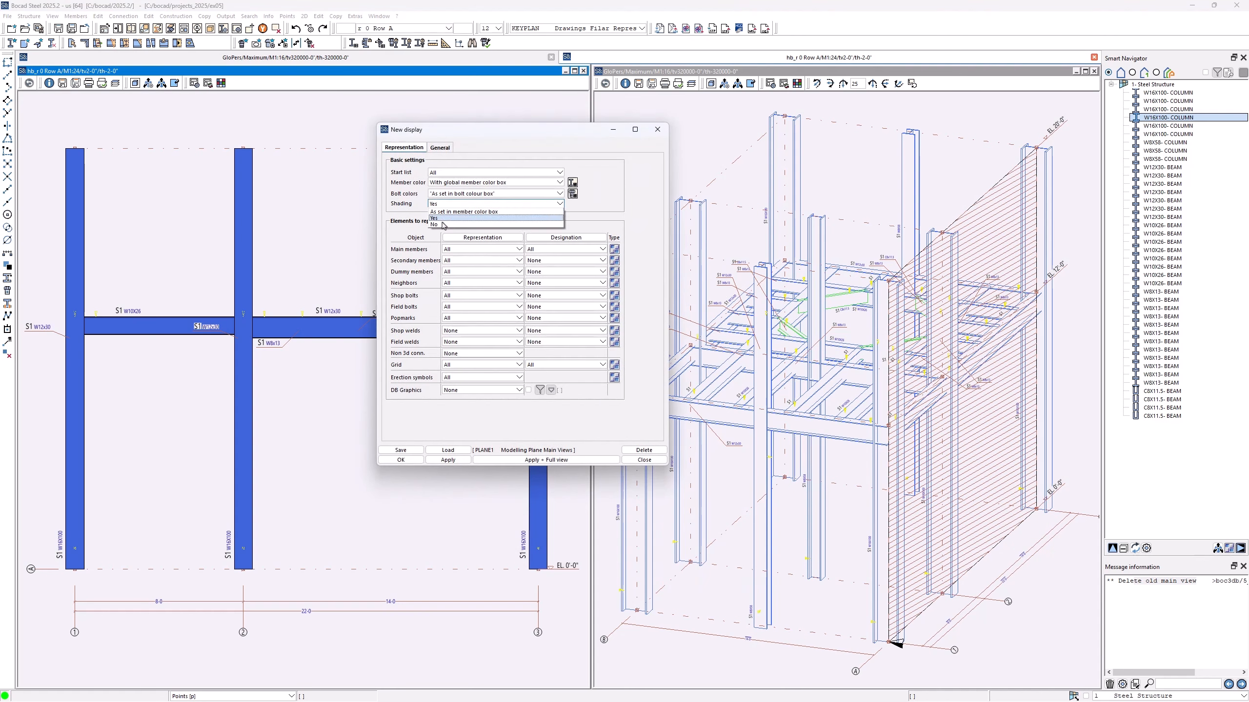
pyautogui.click(441, 224)
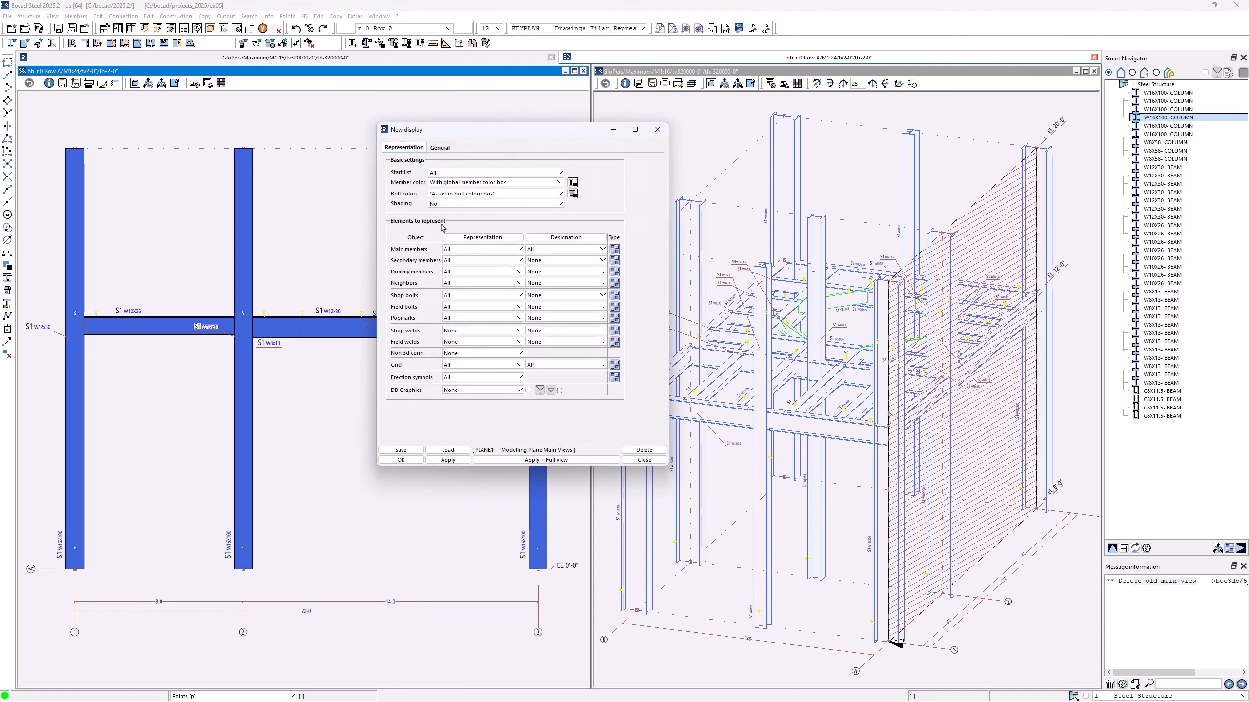
pyautogui.click(435, 461)
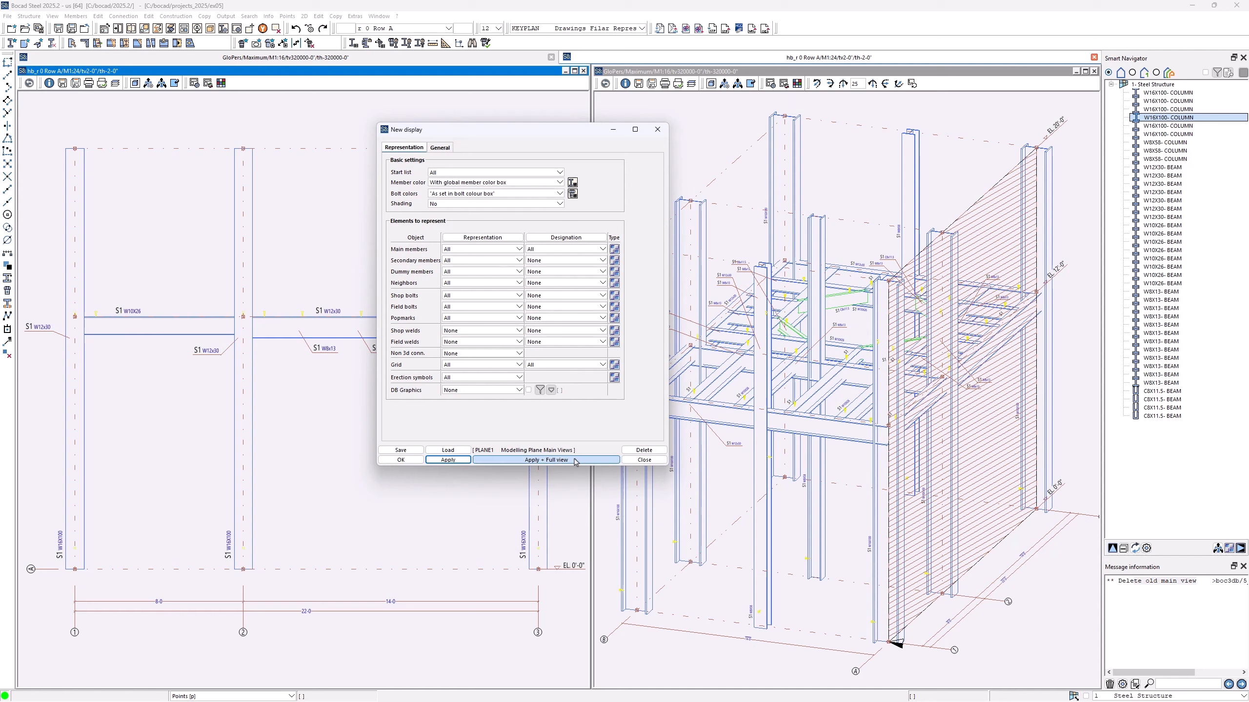
pyautogui.click(637, 460)
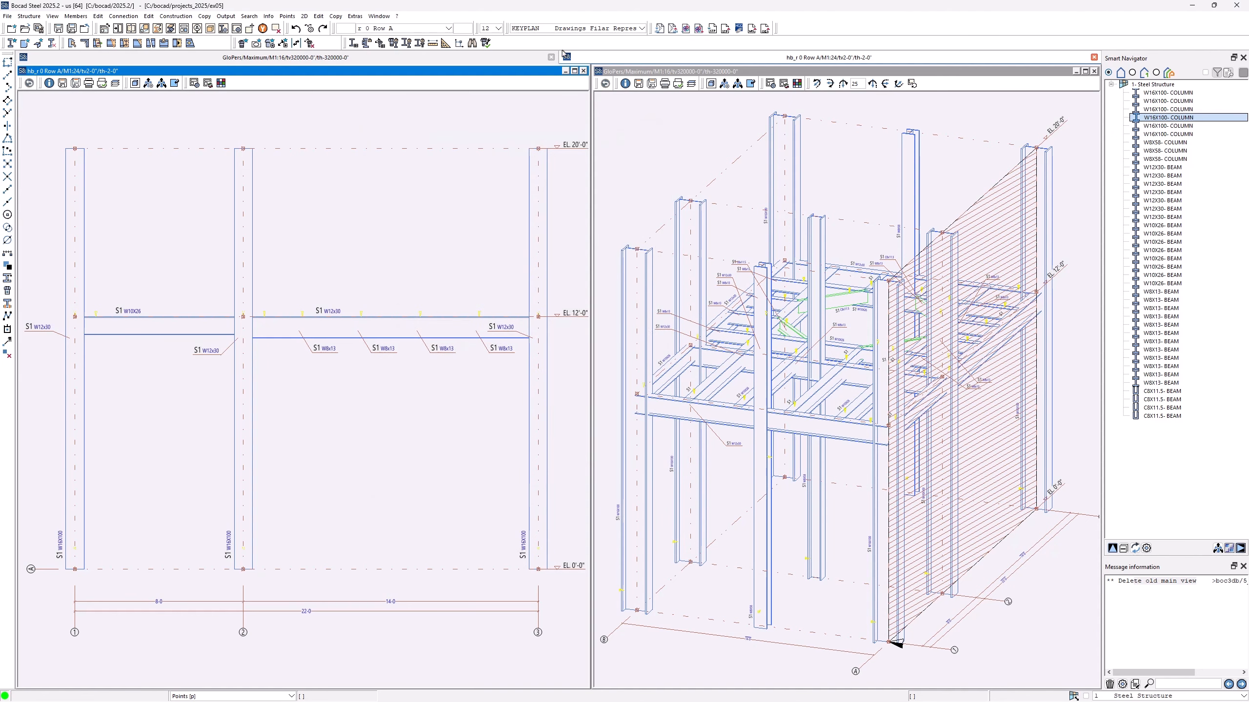
# Display the Row A main view in the KEYPLAN filar representation and in the PERS1 modelling perspective representation.
pyautogui.click(551, 29)
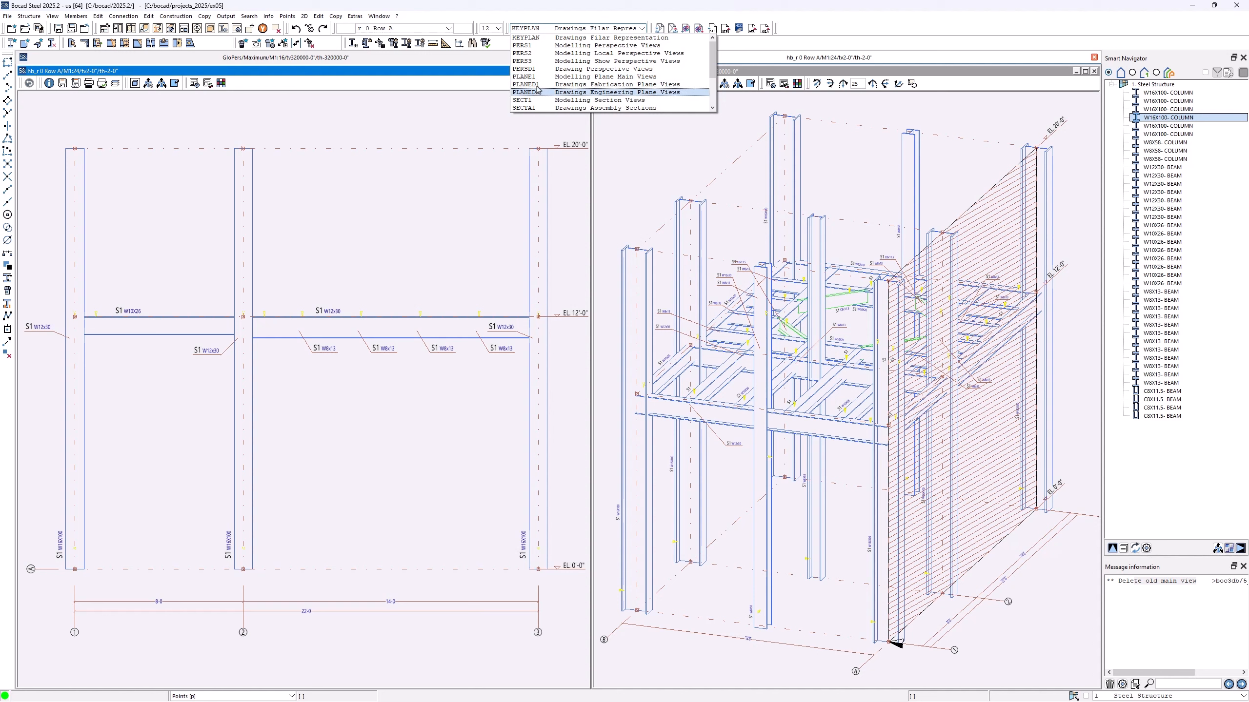
pyautogui.click(539, 43)
pyautogui.moveTo(527, 195)
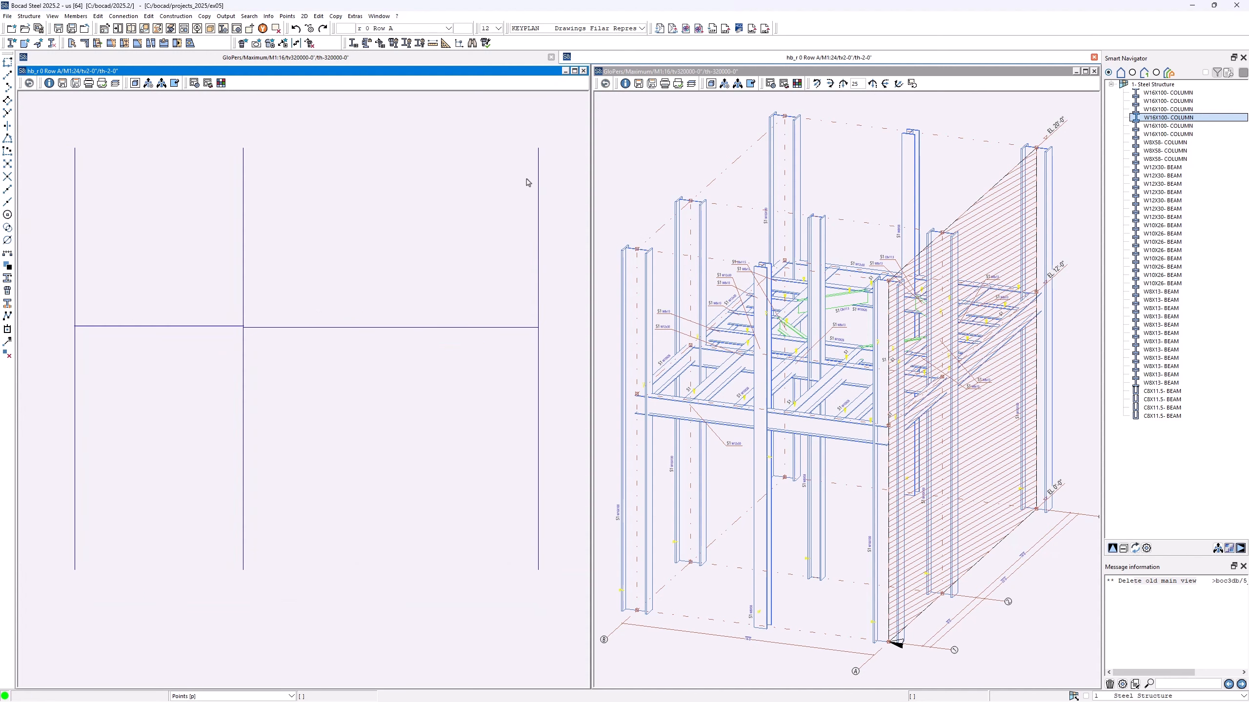
pyautogui.click(569, 29)
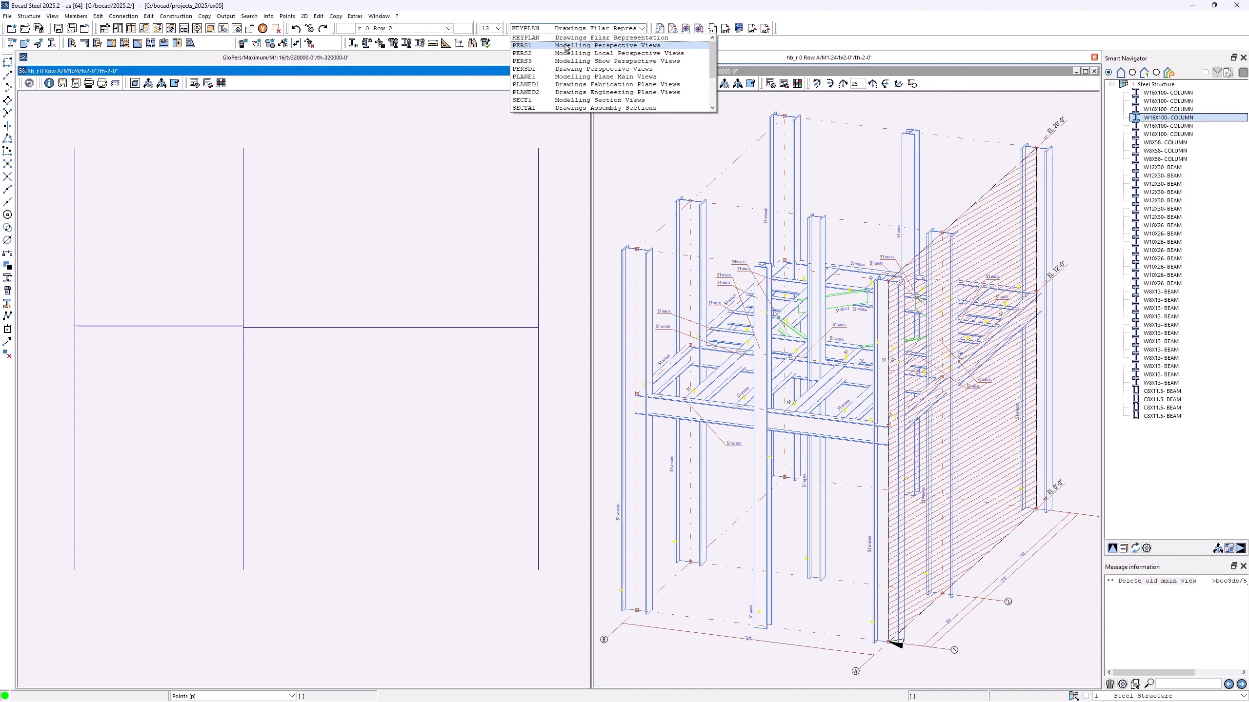
pyautogui.click(565, 46)
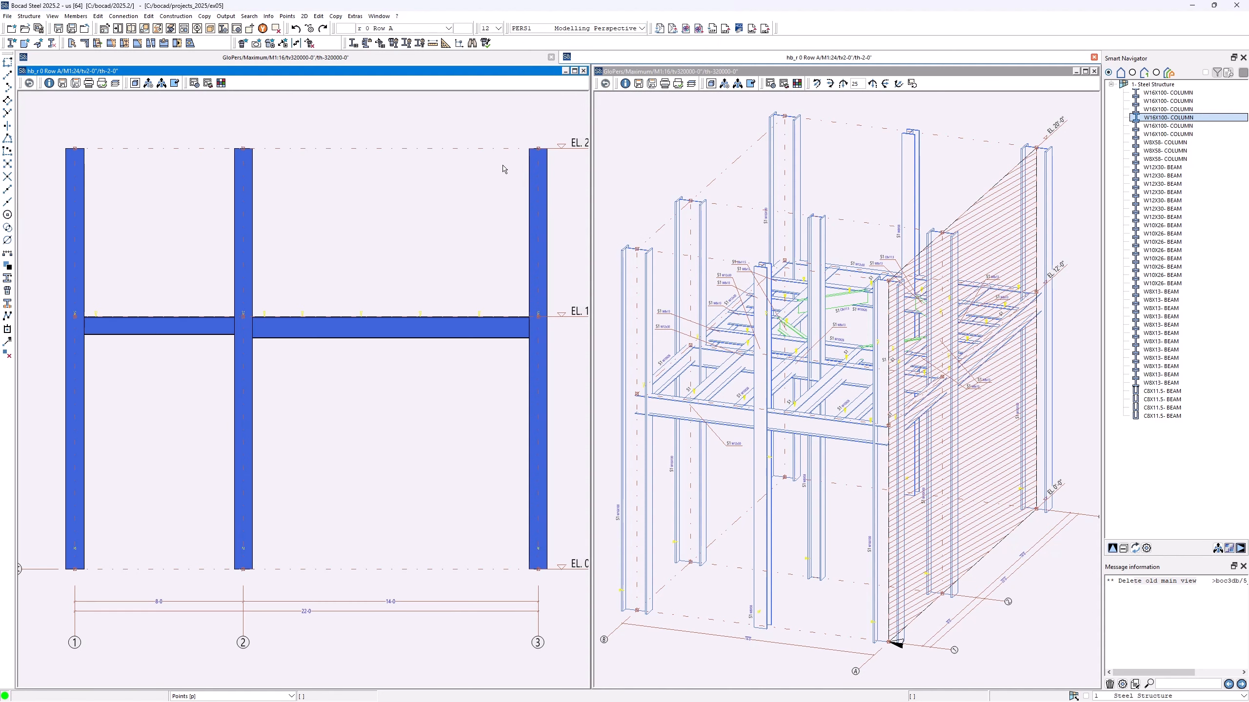
# Apply the PLANE1 modelling plane representation and the SECTD1 details section representation to the Row A main view.
pyautogui.click(533, 28)
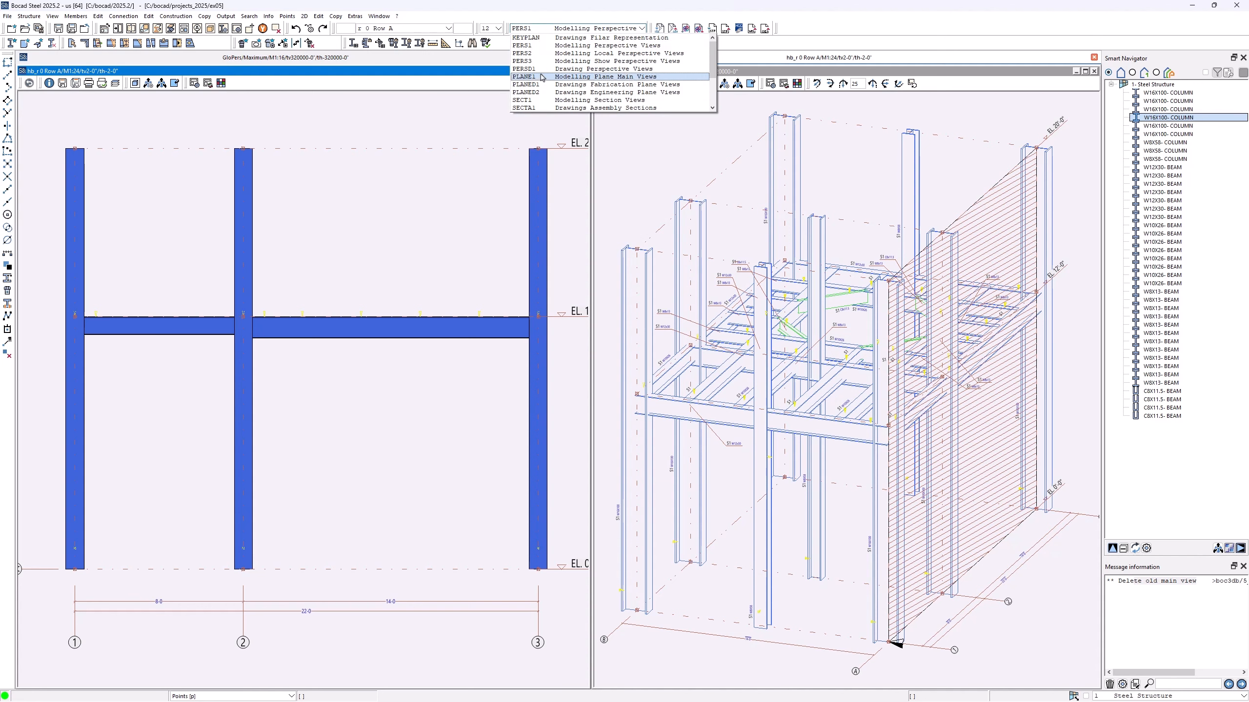
pyautogui.click(528, 77)
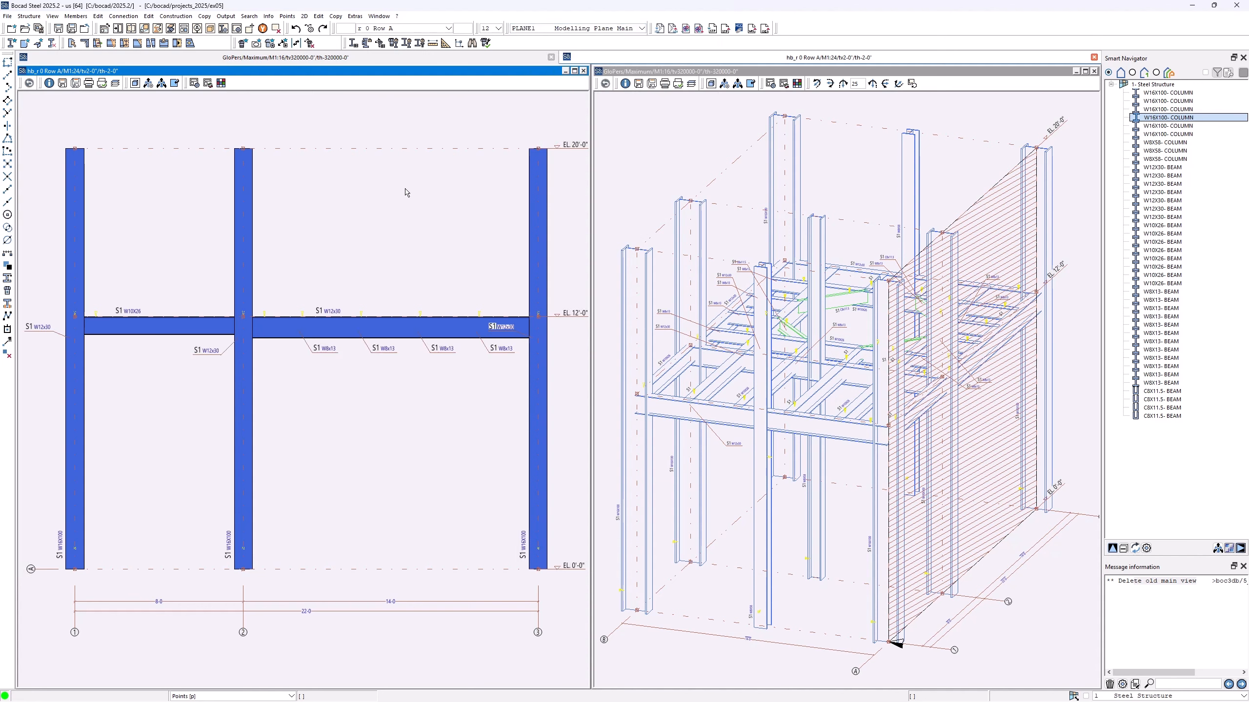
pyautogui.click(522, 28)
pyautogui.scroll(-1, 530, 56)
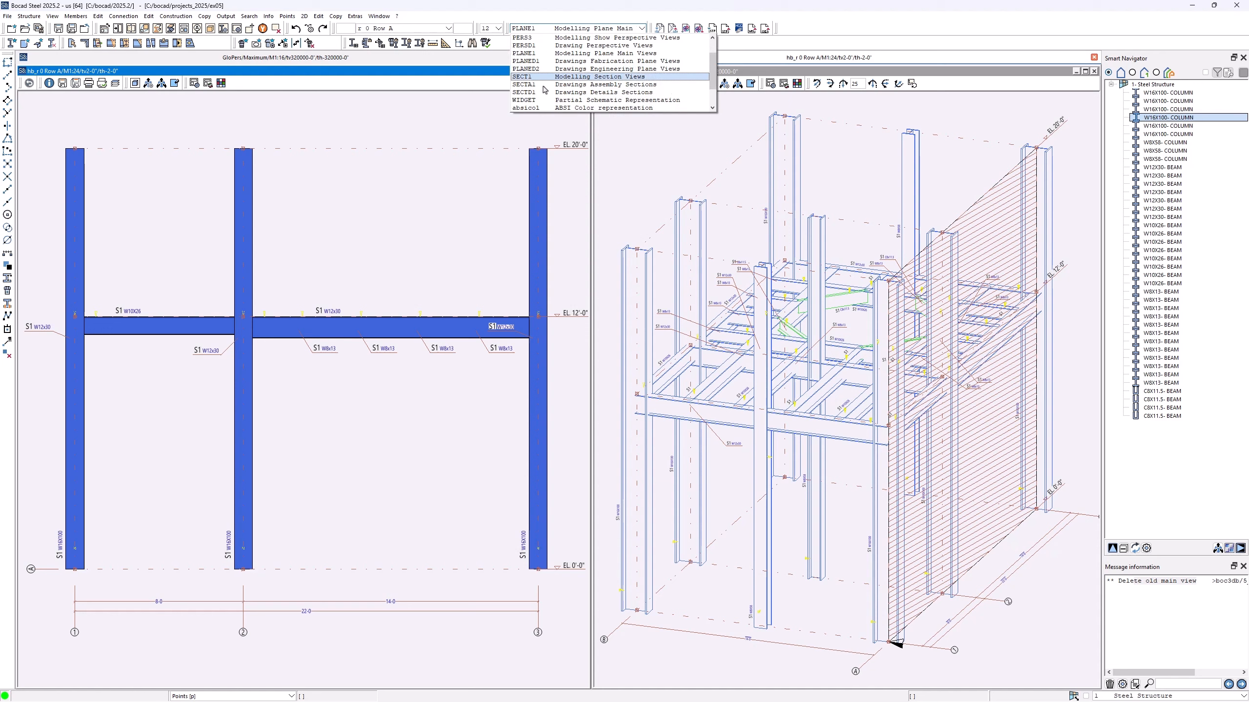
pyautogui.click(535, 93)
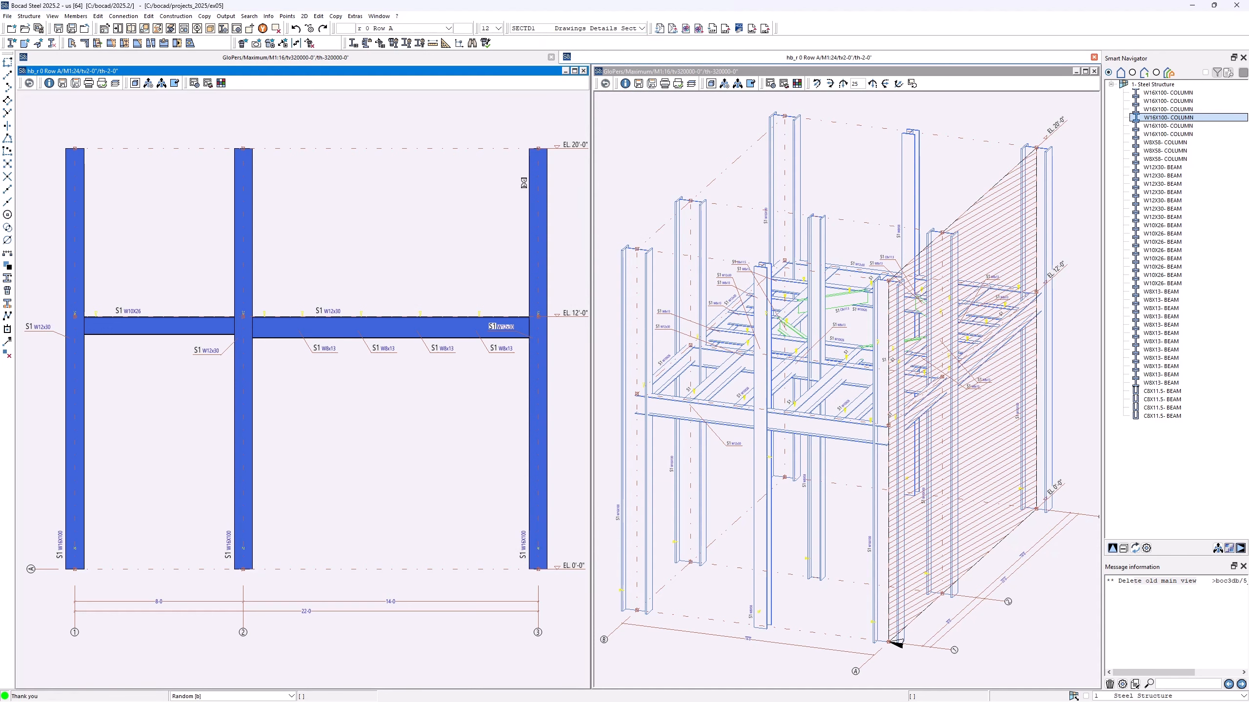
# Show the Row A main view with the SECT1 modelling section representation and with the preview representation of construction macros.
pyautogui.click(523, 187)
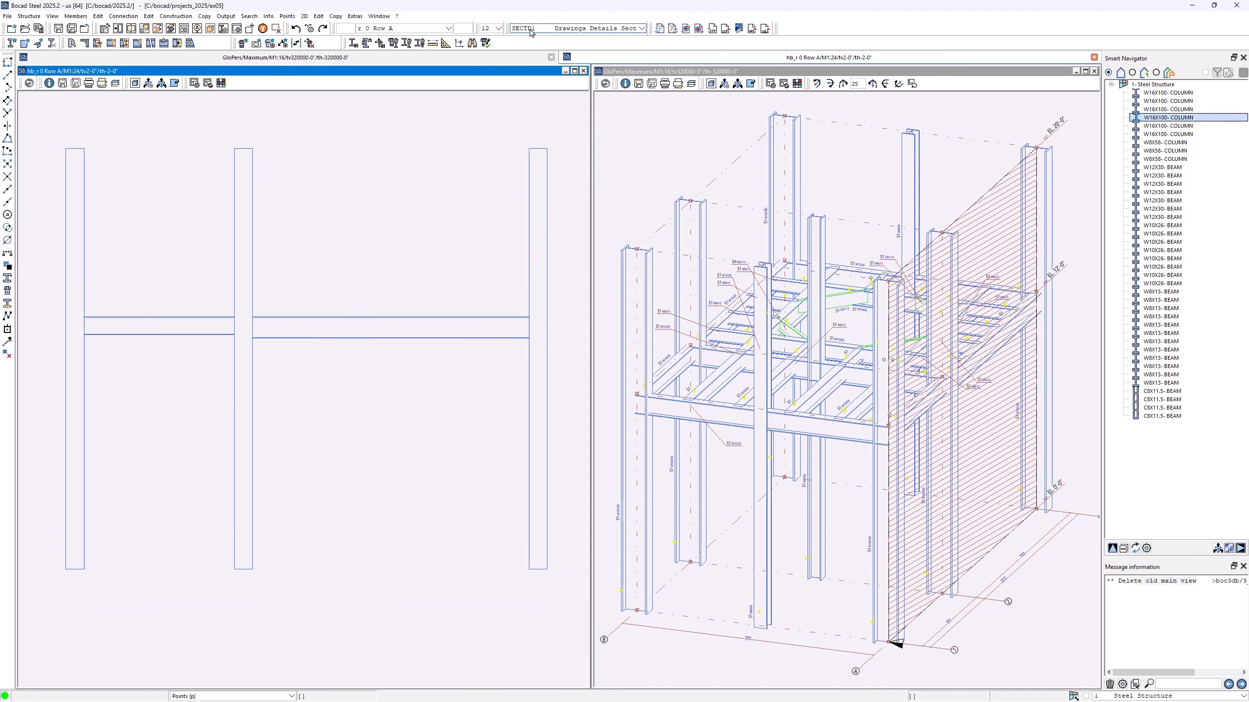
pyautogui.scroll(-1, 529, 31)
pyautogui.click(533, 191)
pyautogui.scroll(1, 546, 31)
pyautogui.click(537, 198)
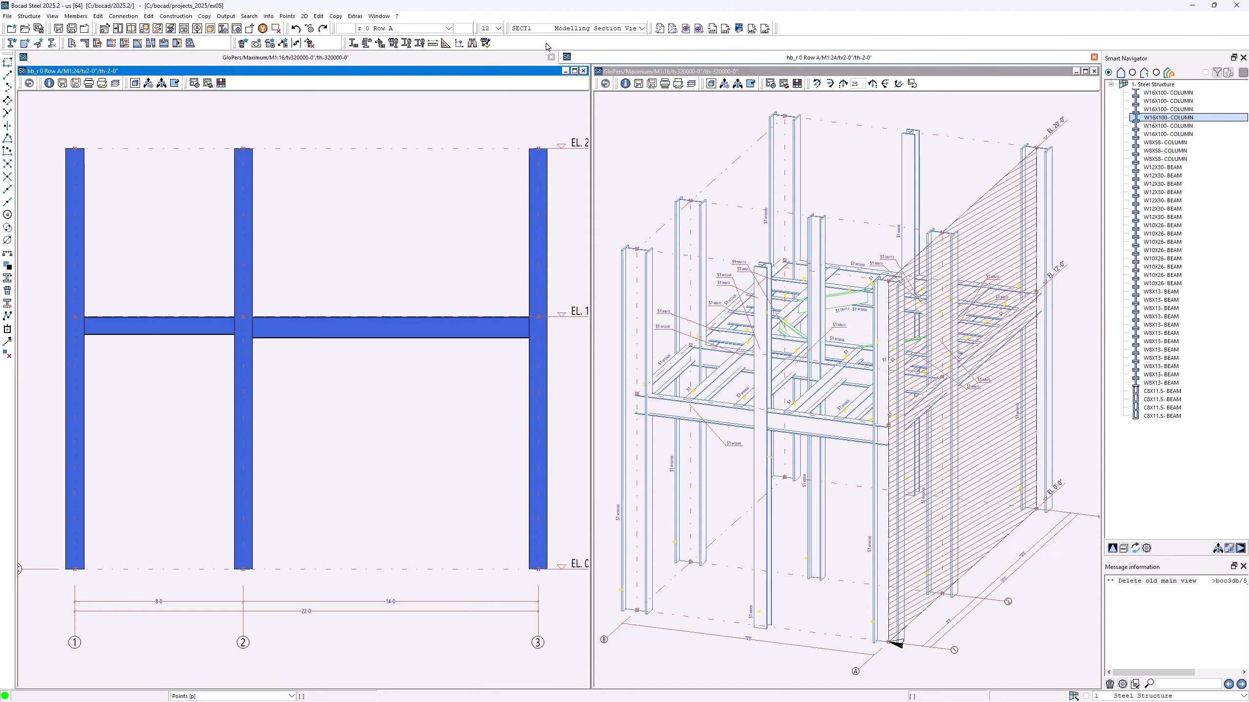
pyautogui.click(547, 28)
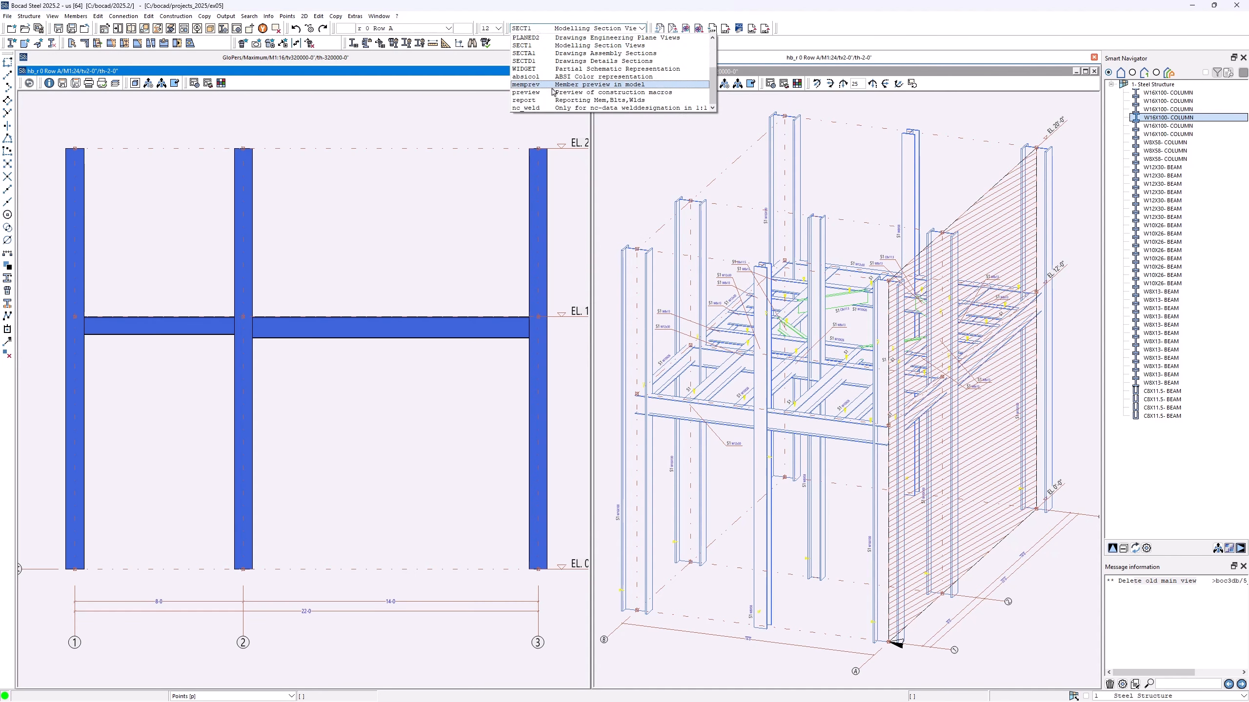
pyautogui.click(545, 92)
pyautogui.click(533, 198)
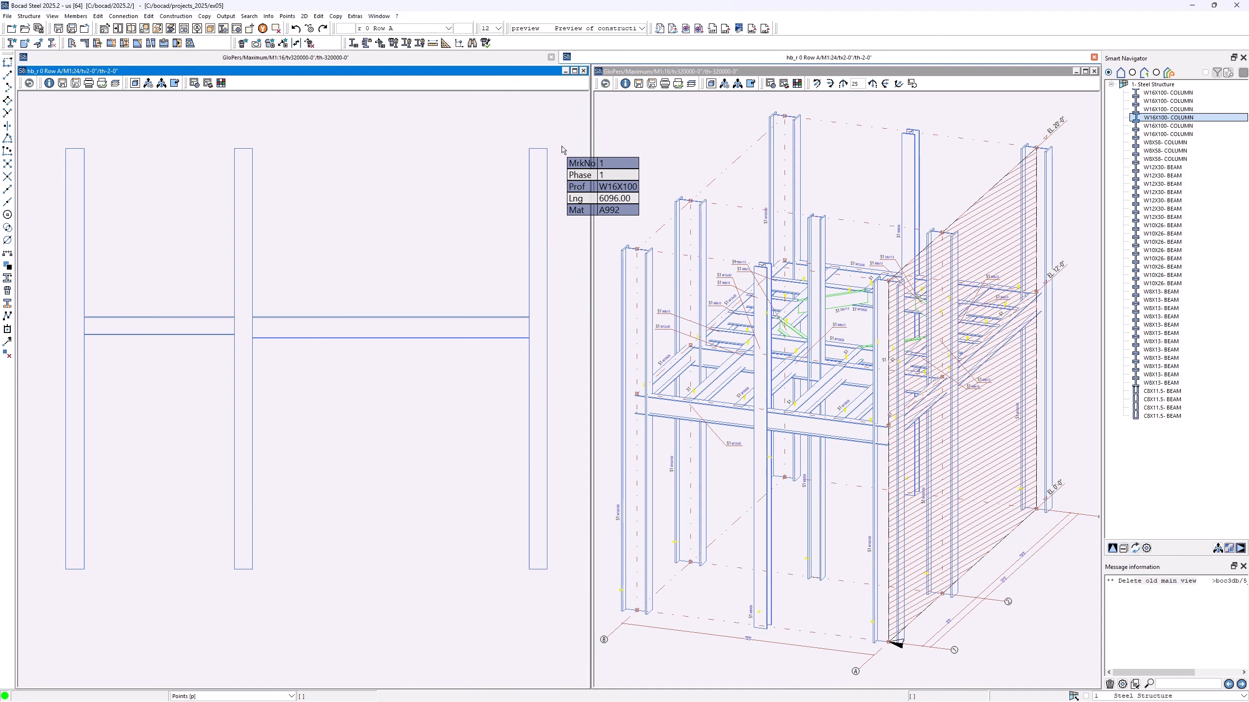
# Try the no_weld representation and the WIDGET partial schematic representation on the Row A main view.
pyautogui.click(524, 28)
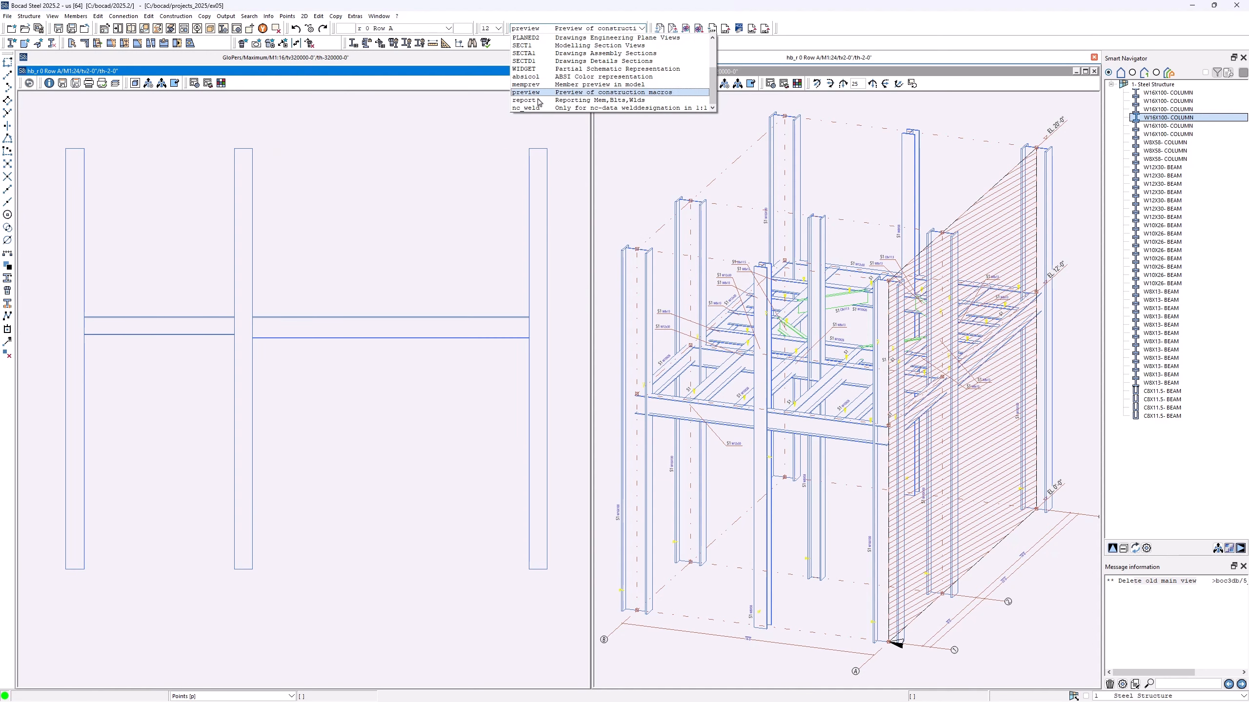
pyautogui.click(526, 108)
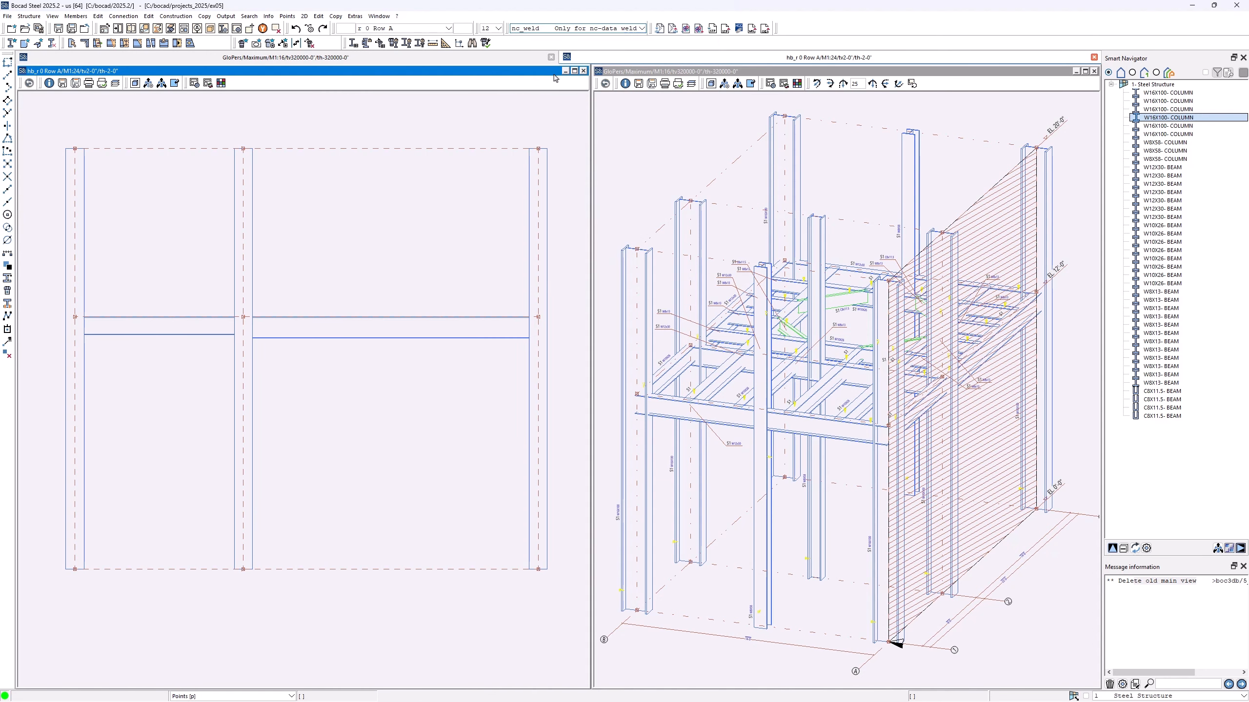
pyautogui.click(548, 28)
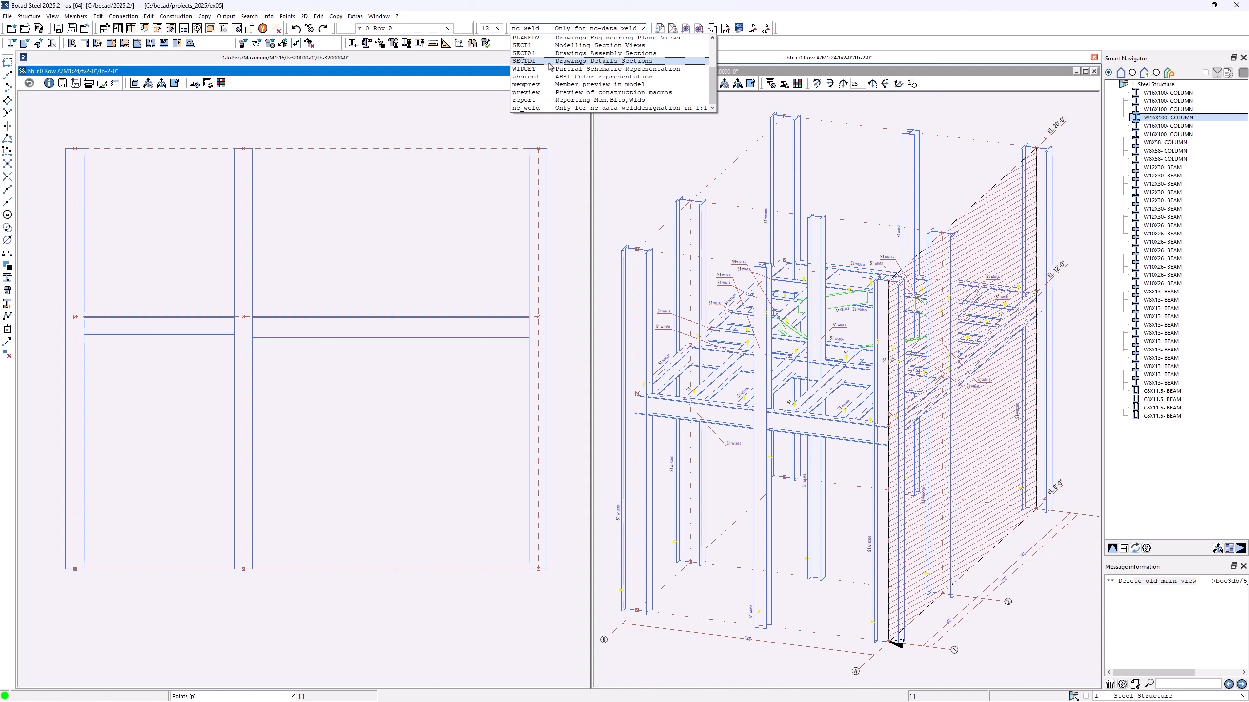
pyautogui.click(550, 92)
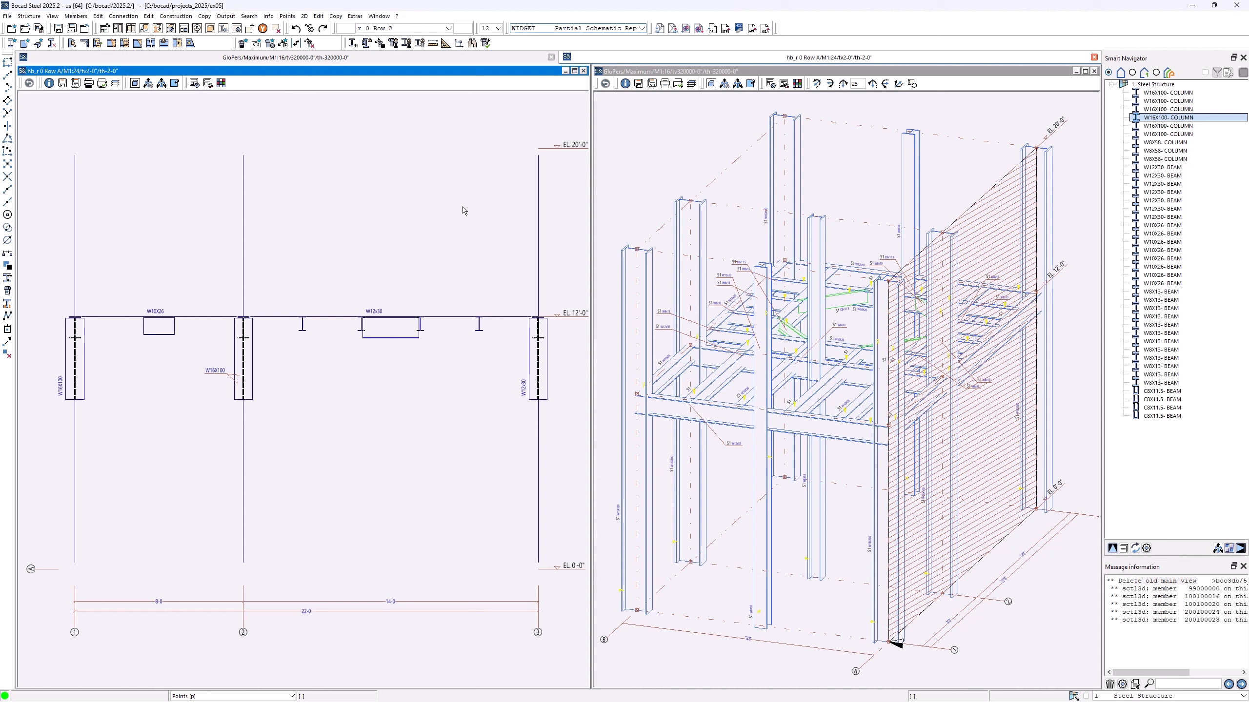
# Set the Row A main view's representation to PLANED2, Drawings Engineering Plane Views.
pyautogui.click(550, 28)
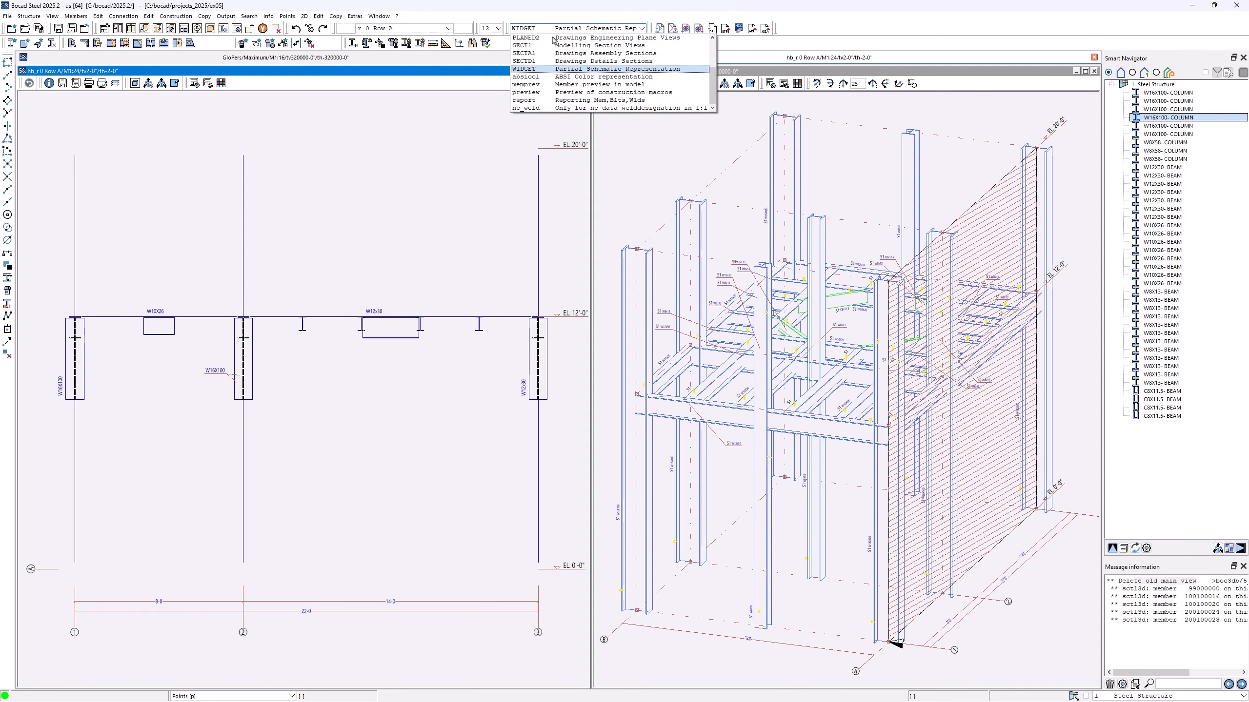
pyautogui.click(548, 69)
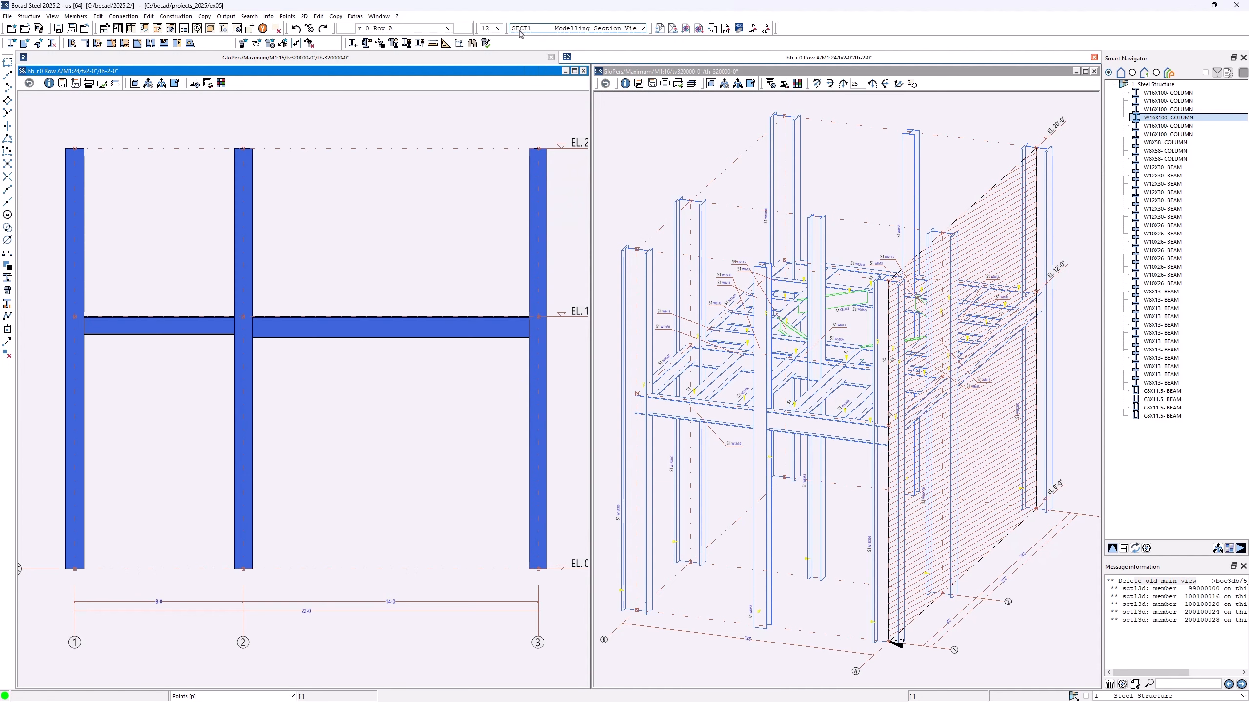
pyautogui.click(534, 200)
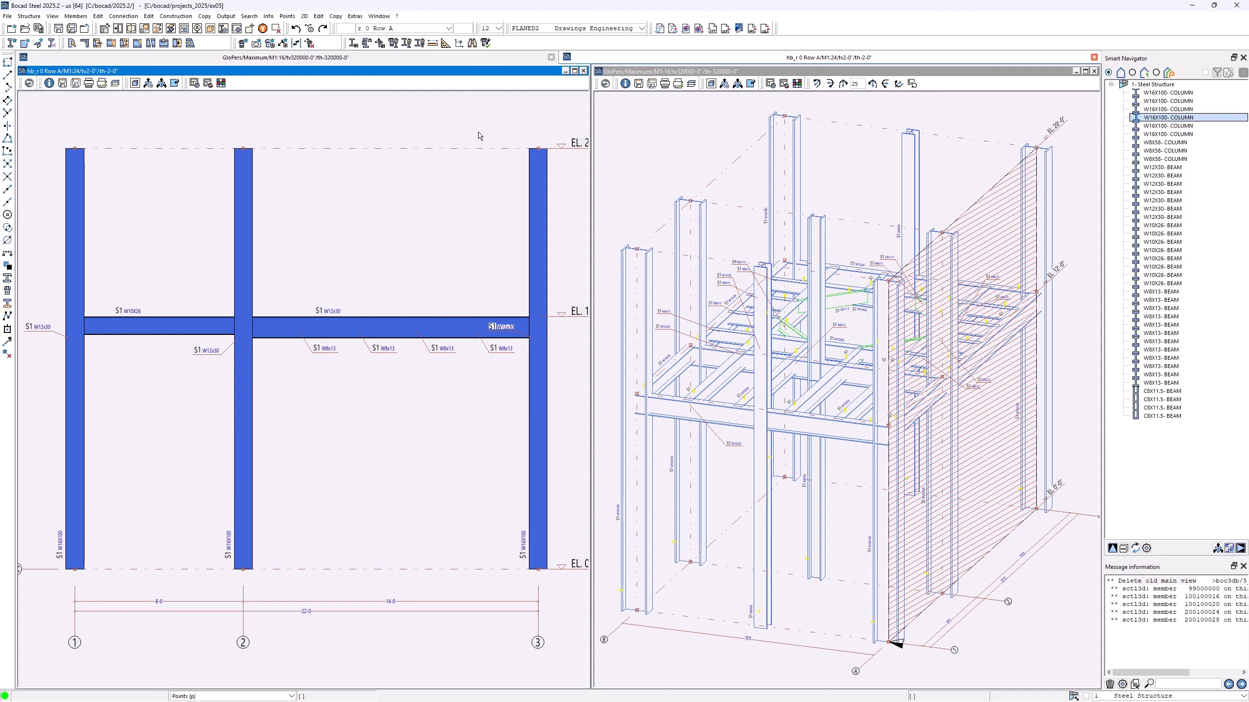
# In the Row A view's general display settings, set the front extension to 0.5 and the rear extension to -0.5.
pyautogui.click(194, 84)
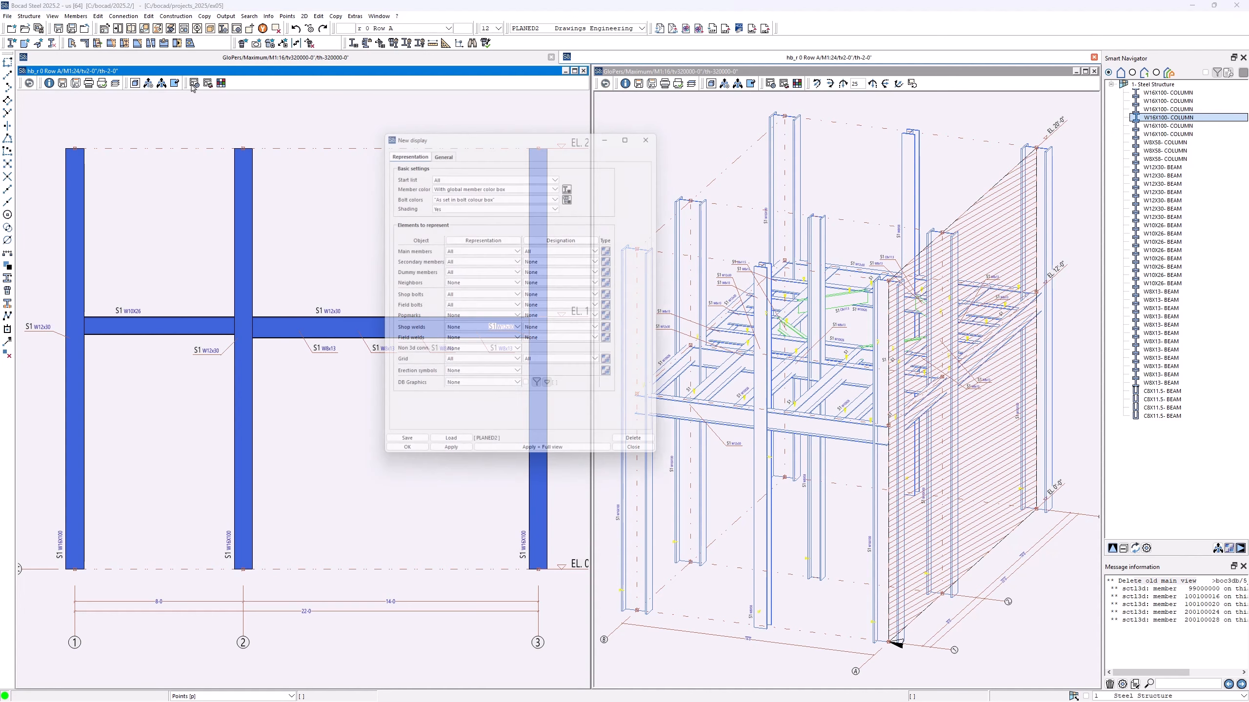
pyautogui.click(439, 148)
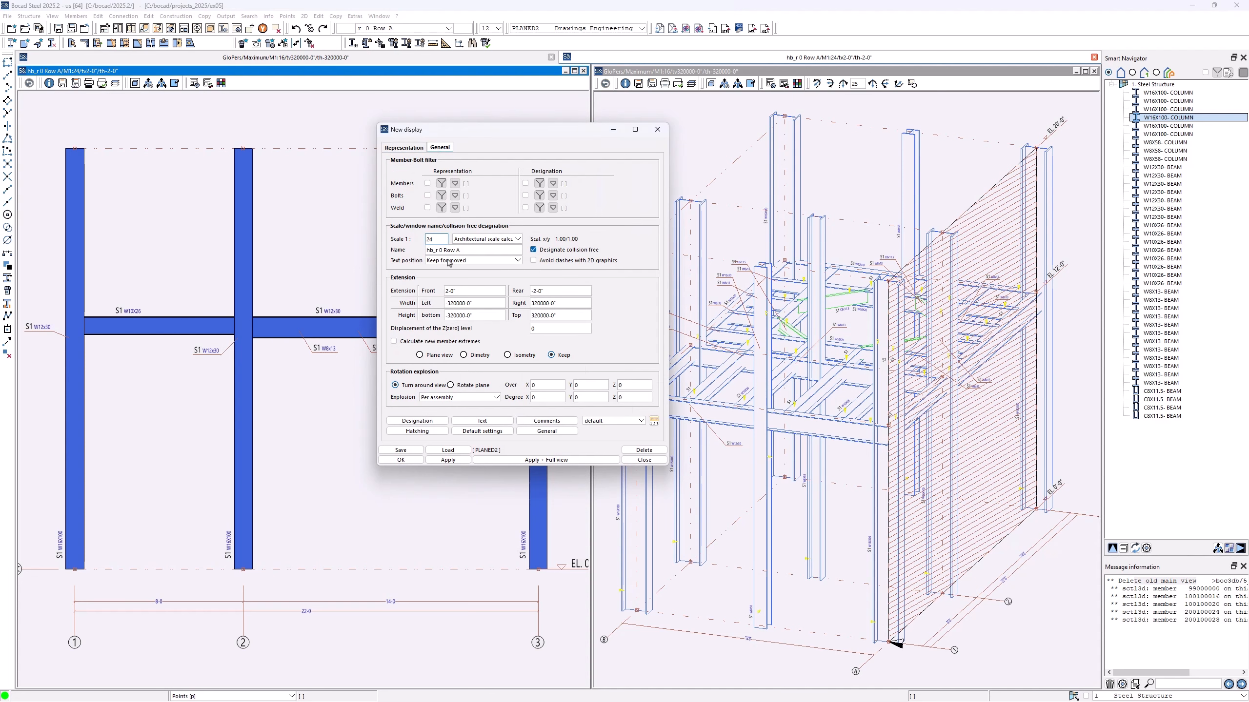
pyautogui.moveTo(467, 291); pyautogui.dragTo(423, 289)
pyautogui.write("2-0'")
pyautogui.moveTo(476, 290); pyautogui.dragTo(437, 288)
pyautogui.write('2-0"')
pyautogui.moveTo(470, 290); pyautogui.dragTo(435, 288)
pyautogui.write('0.5')
pyautogui.click(539, 291)
pyautogui.moveTo(535, 290); pyautogui.dragTo(557, 291)
pyautogui.write('-0')
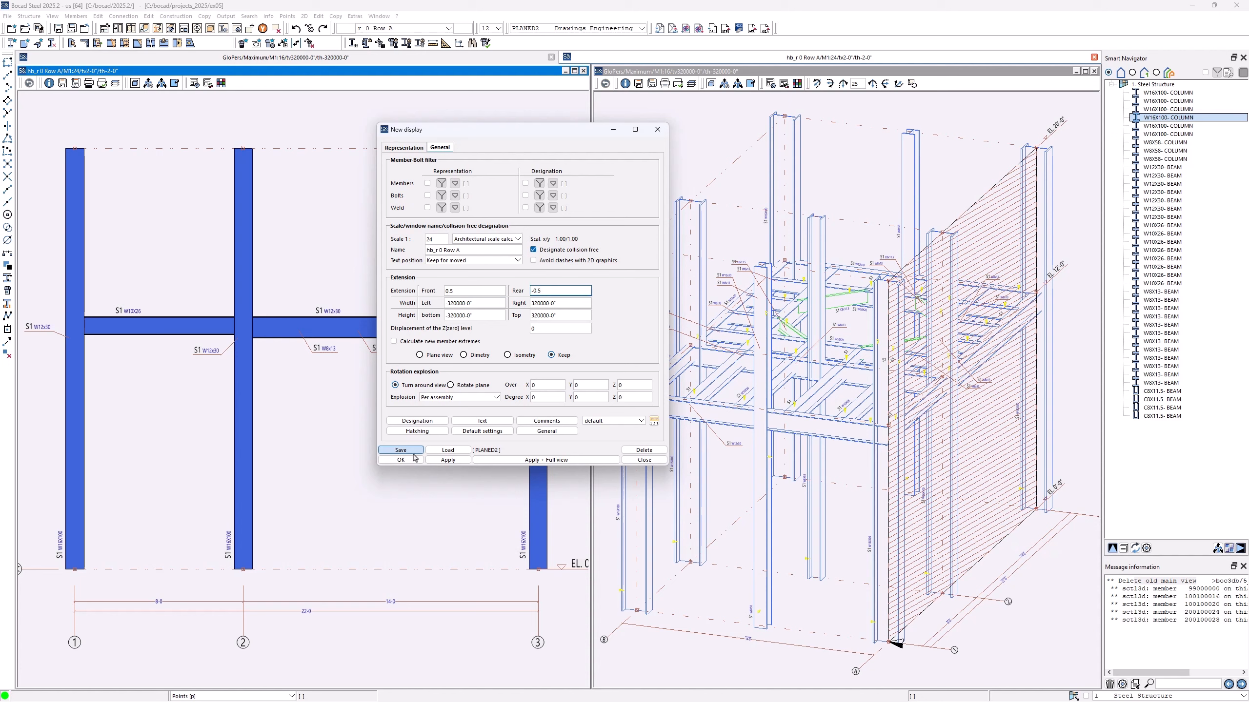
pyautogui.click(400, 460)
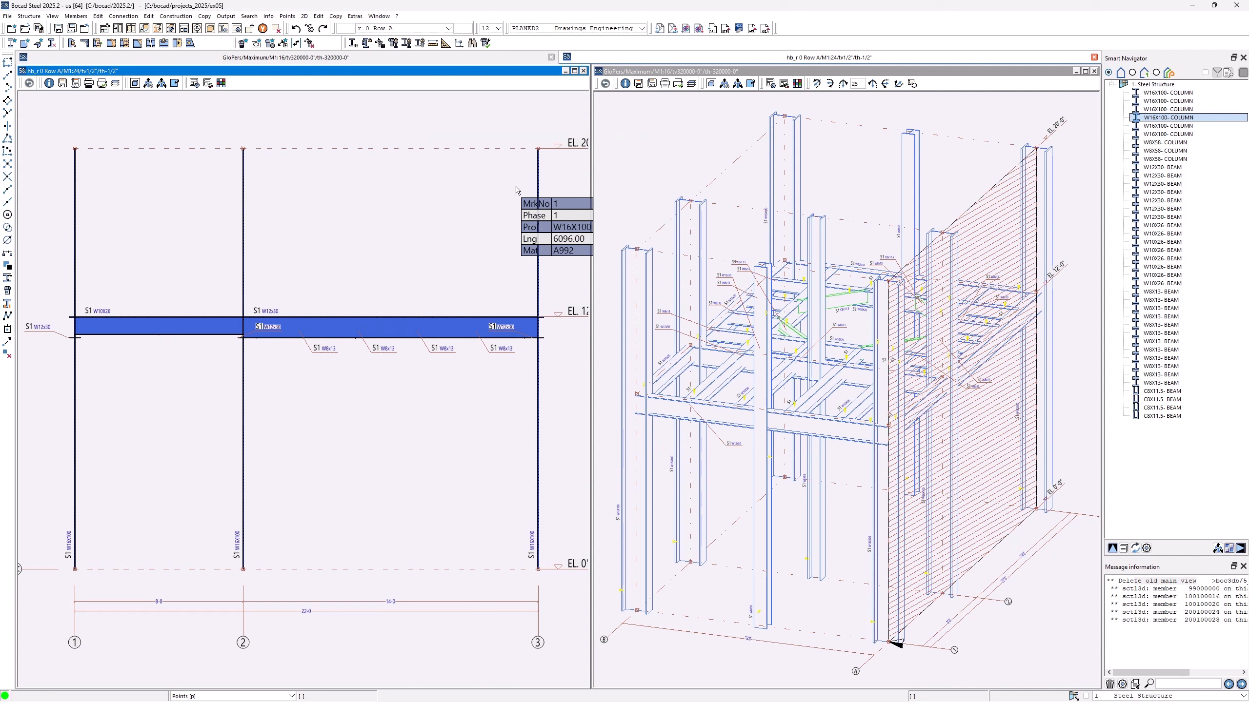
pyautogui.moveTo(536, 168)
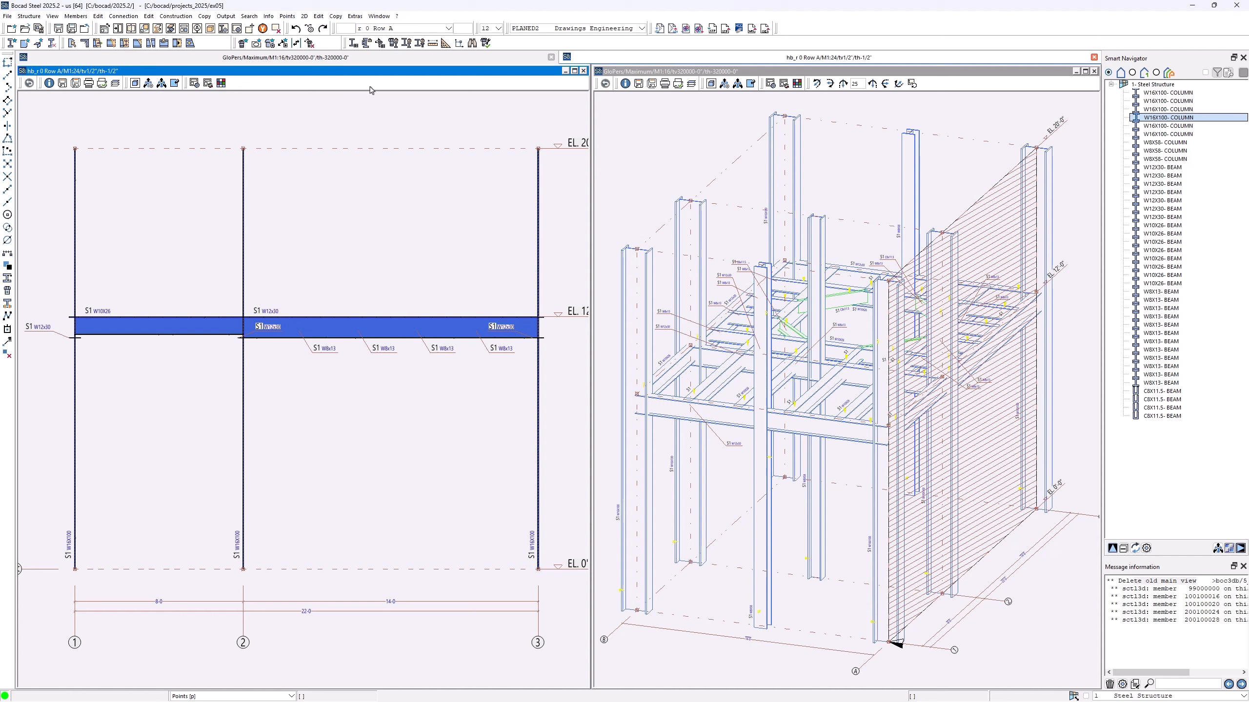
# Restore the Row A view's depth in its display settings with a front extension of 2'-0" and a rear extension of -2'-0".
pyautogui.click(194, 82)
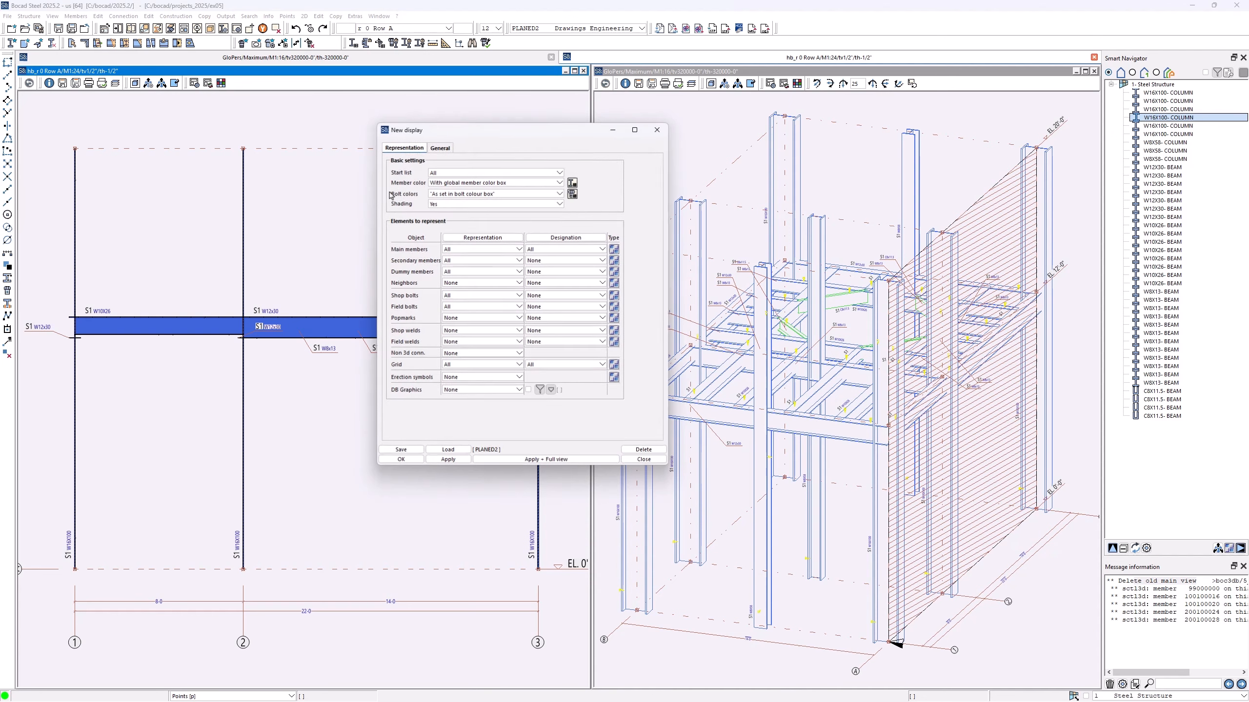
pyautogui.click(440, 147)
pyautogui.click(464, 292)
pyautogui.moveTo(463, 294); pyautogui.dragTo(422, 294)
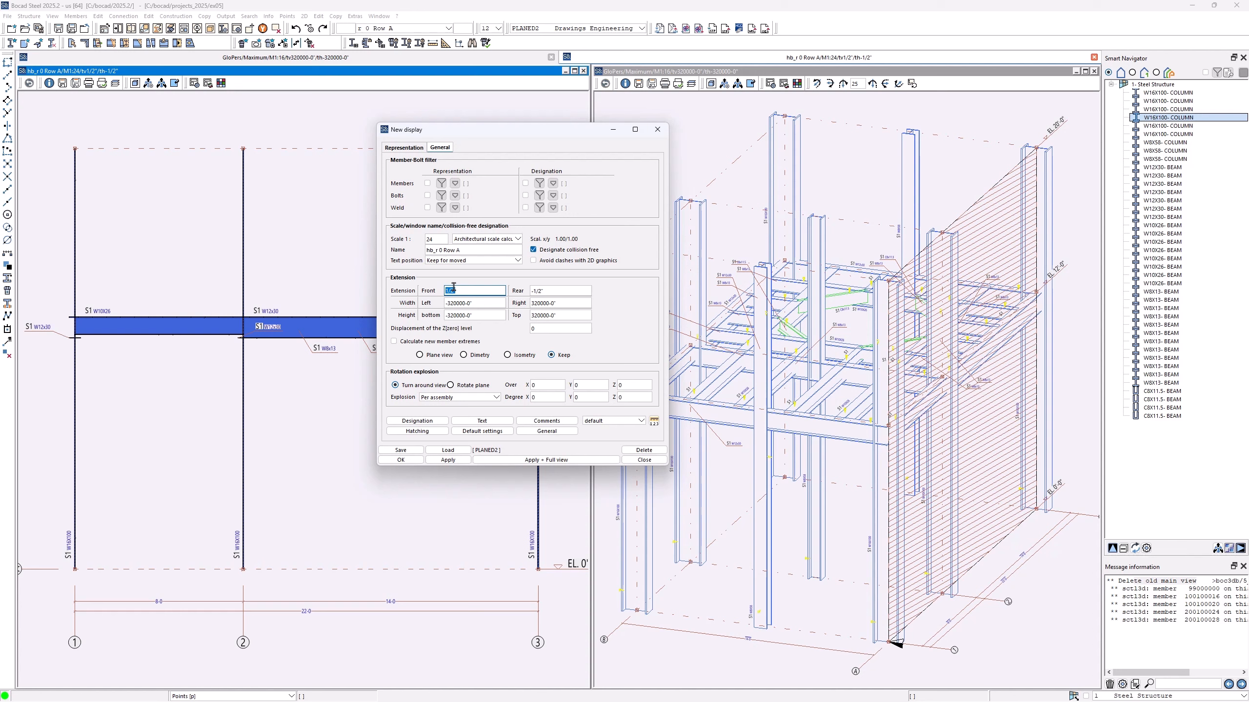
pyautogui.write('2-0')
pyautogui.moveTo(550, 294); pyautogui.dragTo(534, 294)
pyautogui.write('2-0')
pyautogui.click(400, 460)
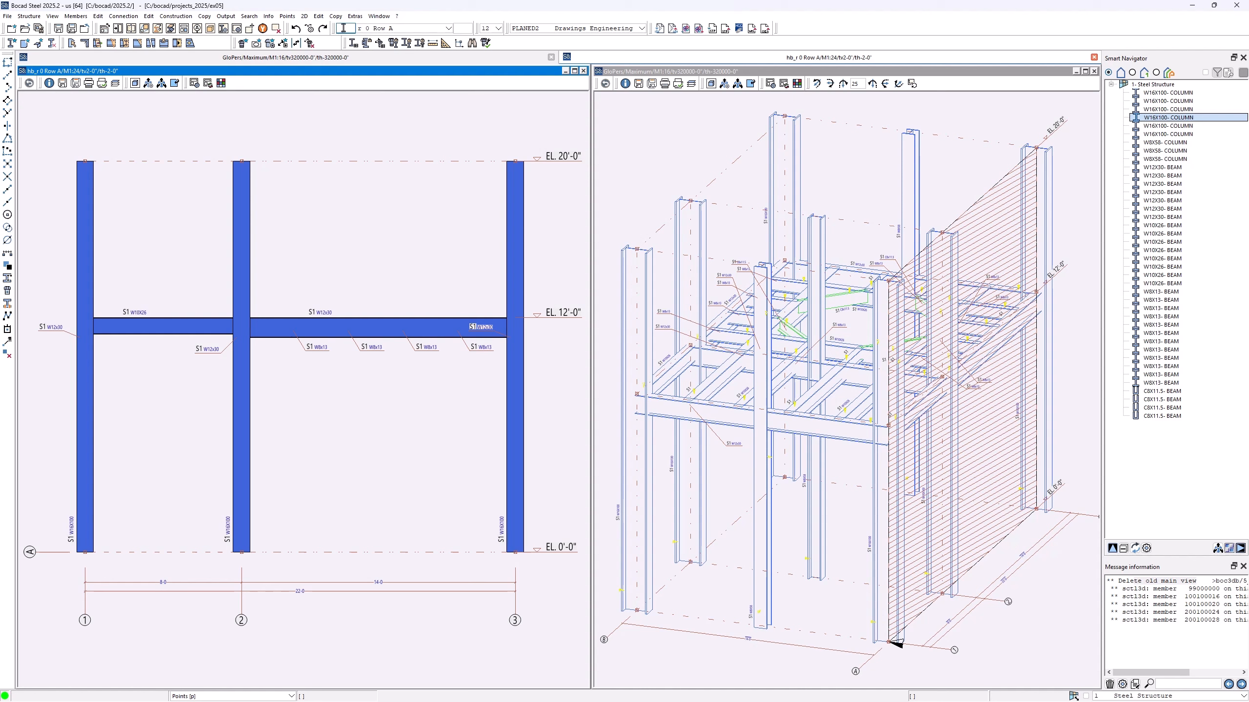
# Set the Row A main view's front extension to .5 and rear extension to -.5 directly beside the view name.
pyautogui.write('.5')
pyautogui.press('Return')
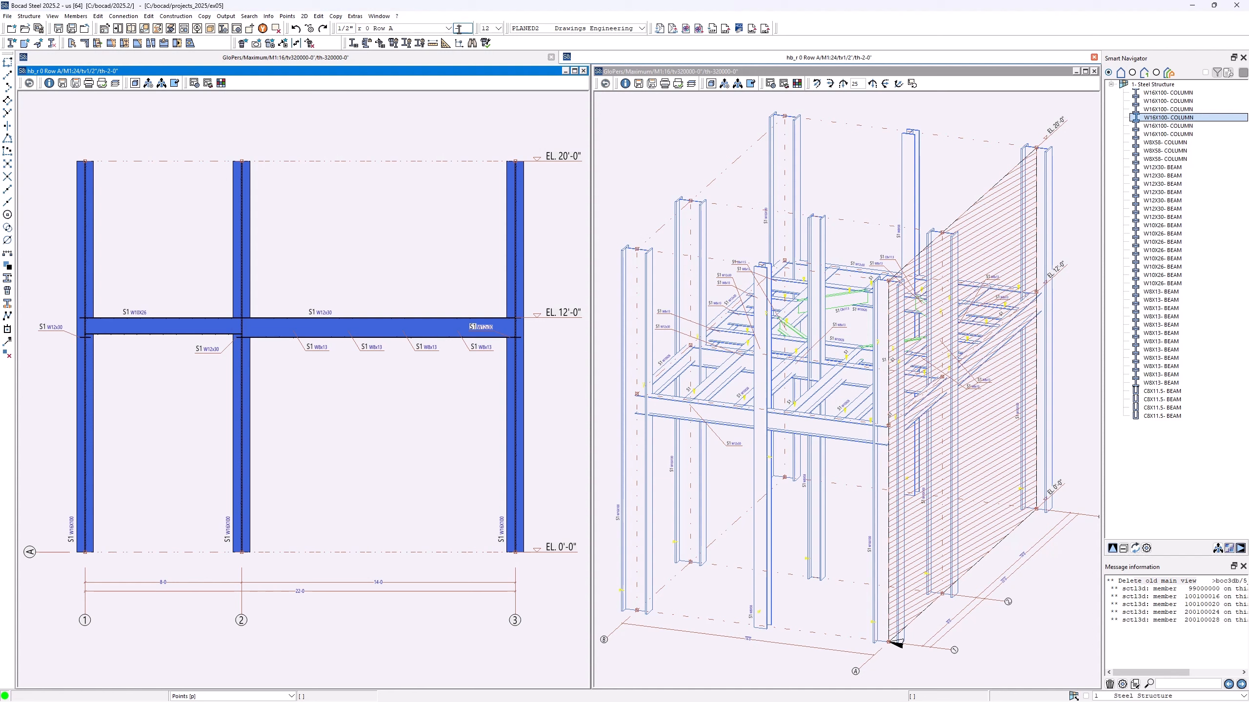
pyautogui.write('-.5')
pyautogui.press('Return')
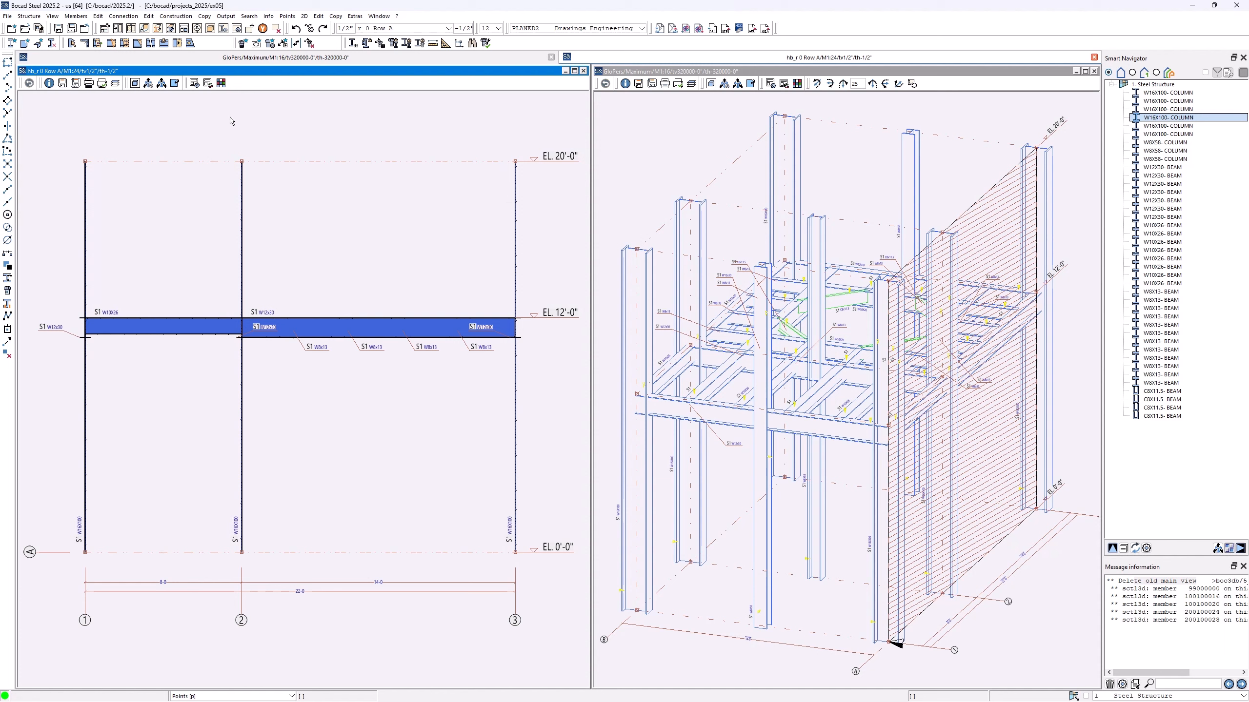
pyautogui.click(194, 85)
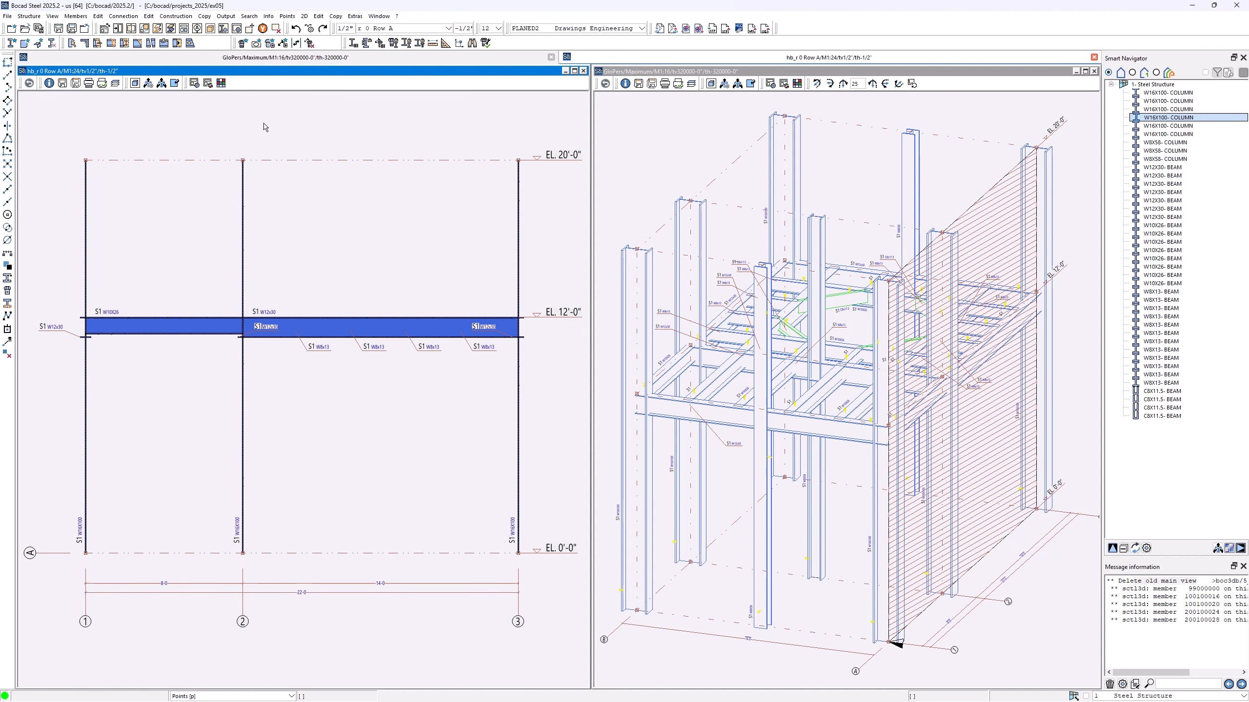
# Rename the main view r 0 Row A to ROW_A and display the renamed view.
pyautogui.click(53, 16)
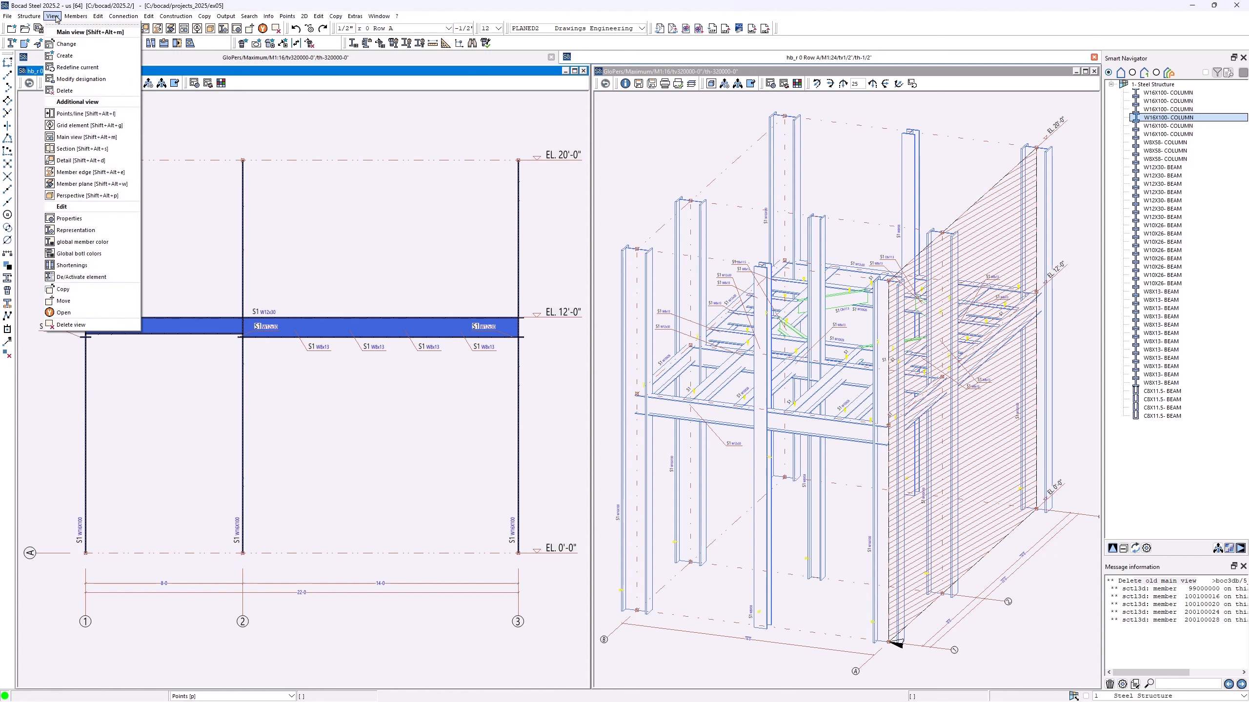
pyautogui.click(89, 83)
pyautogui.moveTo(260, 156); pyautogui.dragTo(352, 187)
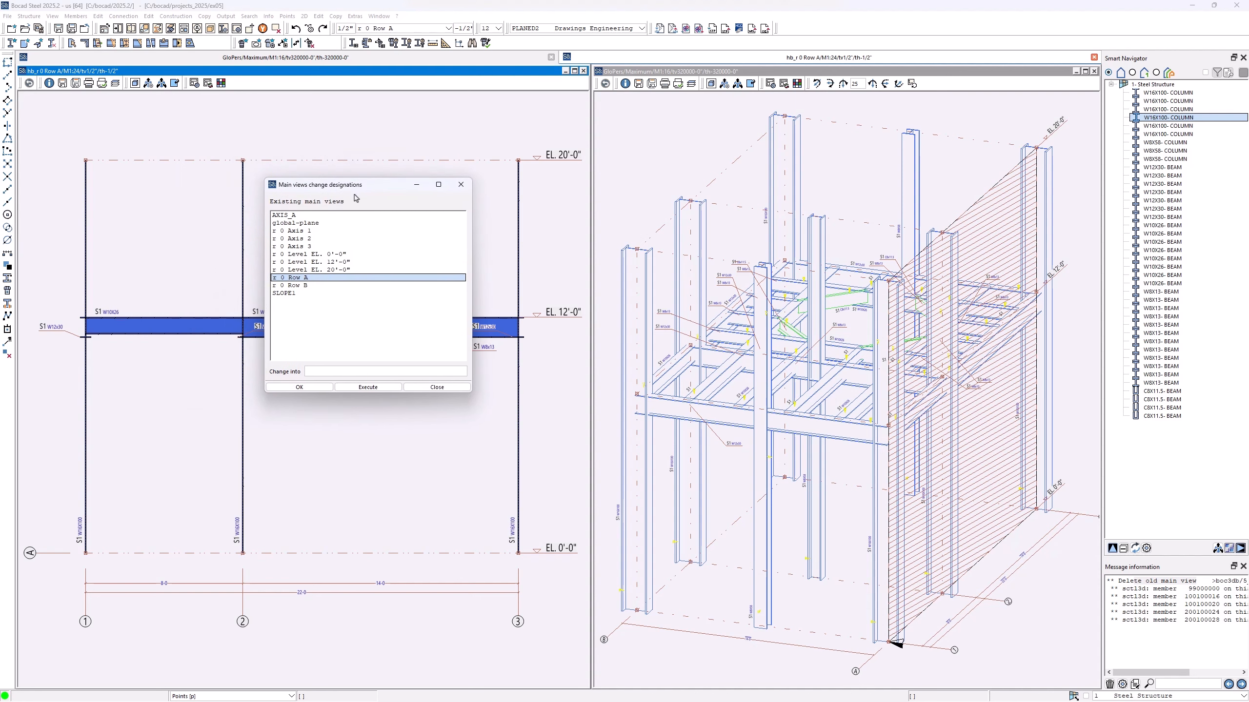
pyautogui.click(297, 281)
pyautogui.click(327, 372)
pyautogui.write('ROW_A')
pyautogui.click(318, 386)
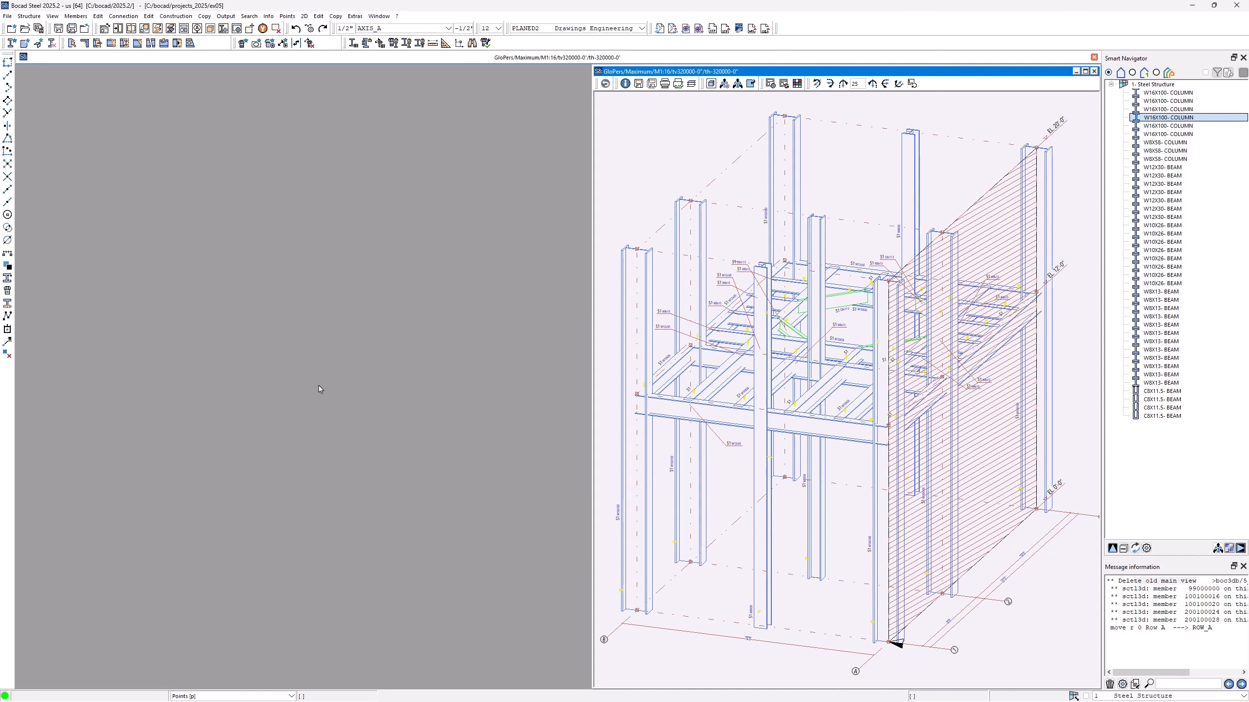
pyautogui.click(429, 28)
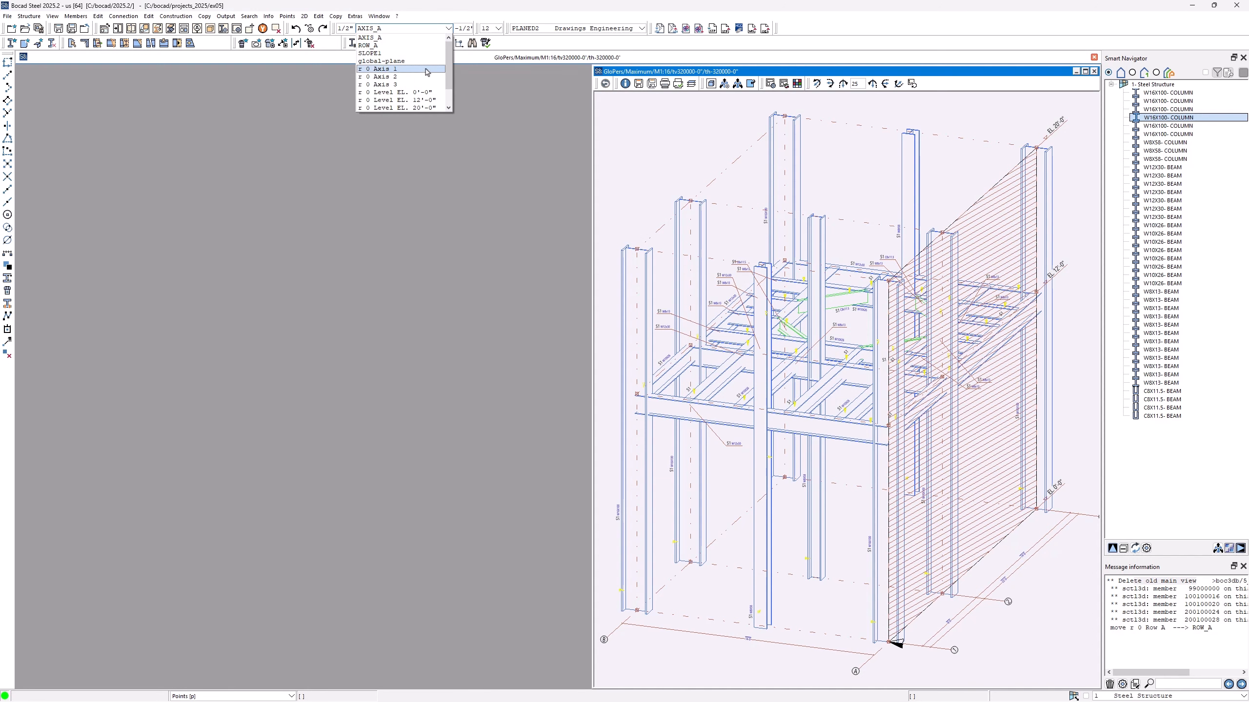
pyautogui.click(418, 45)
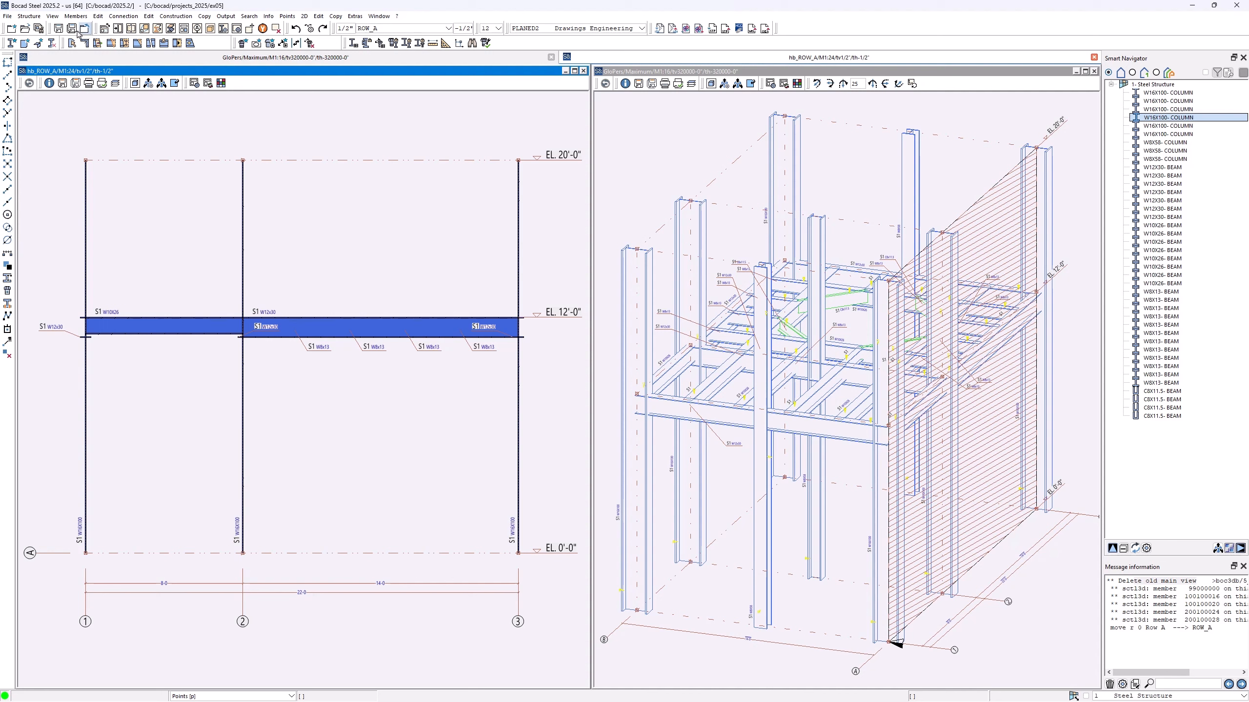
# Delete the main views SLOPE1 and AXIS_A from the structure.
pyautogui.click(53, 16)
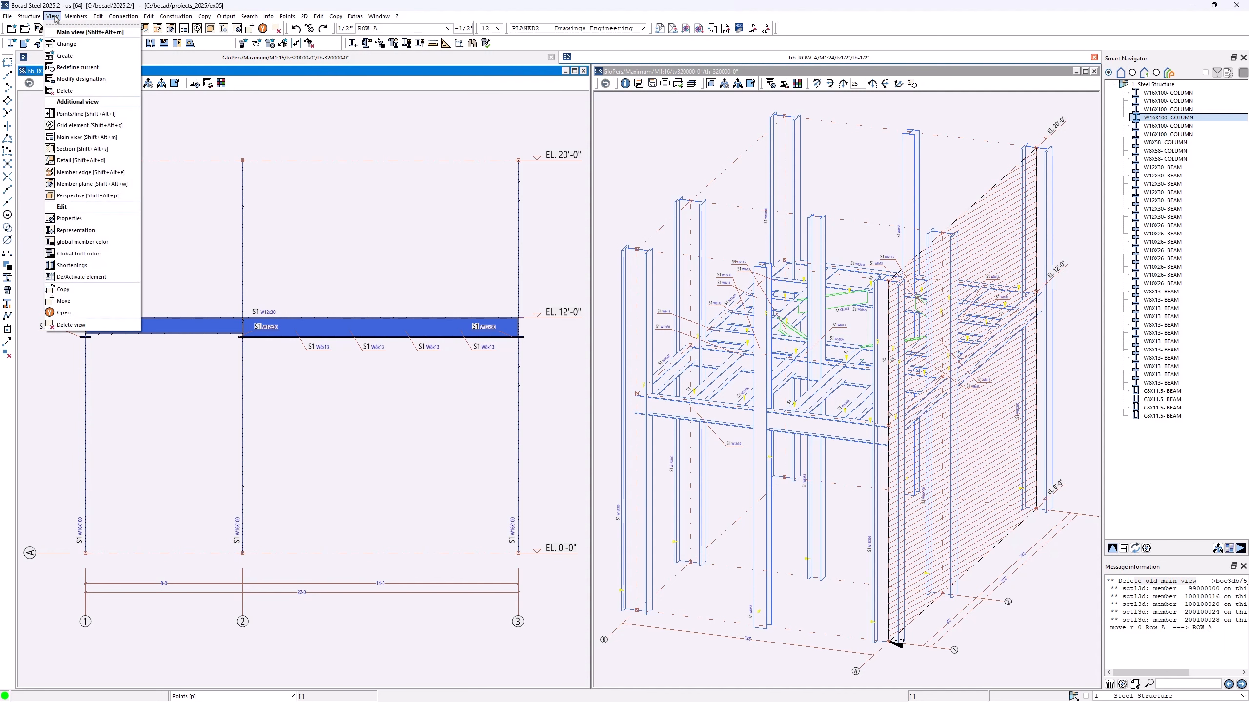
pyautogui.click(74, 90)
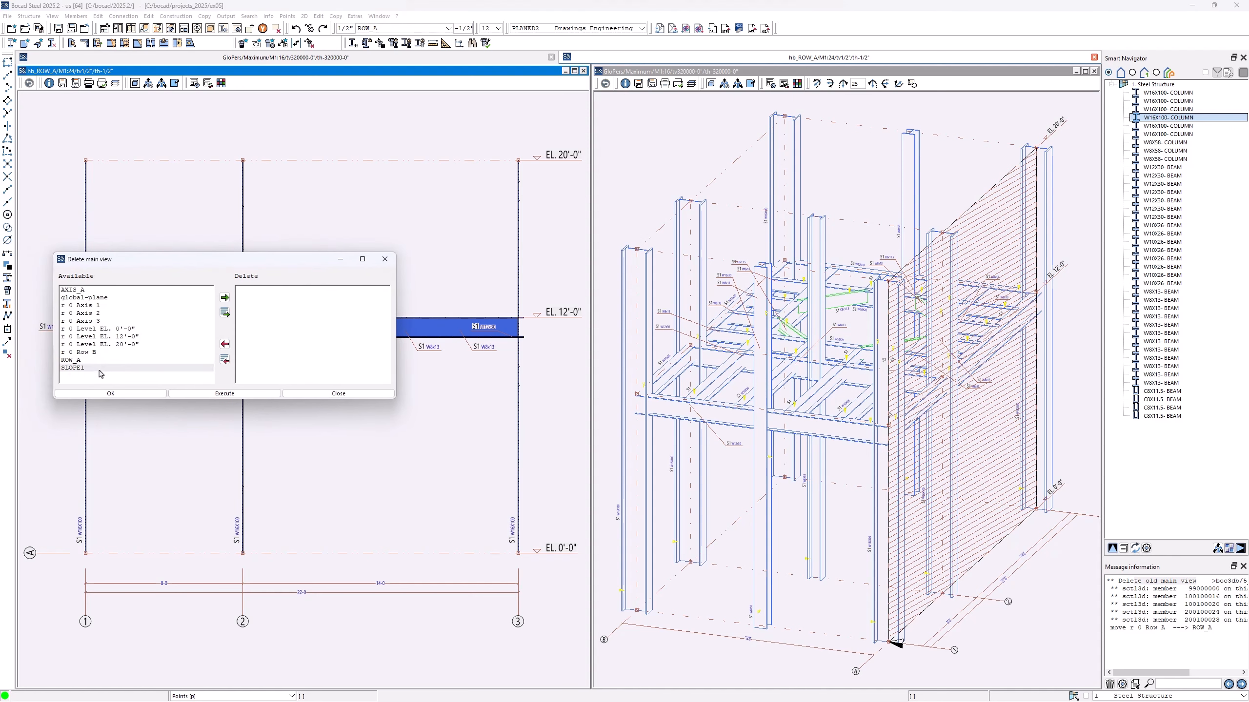
pyautogui.click(115, 368)
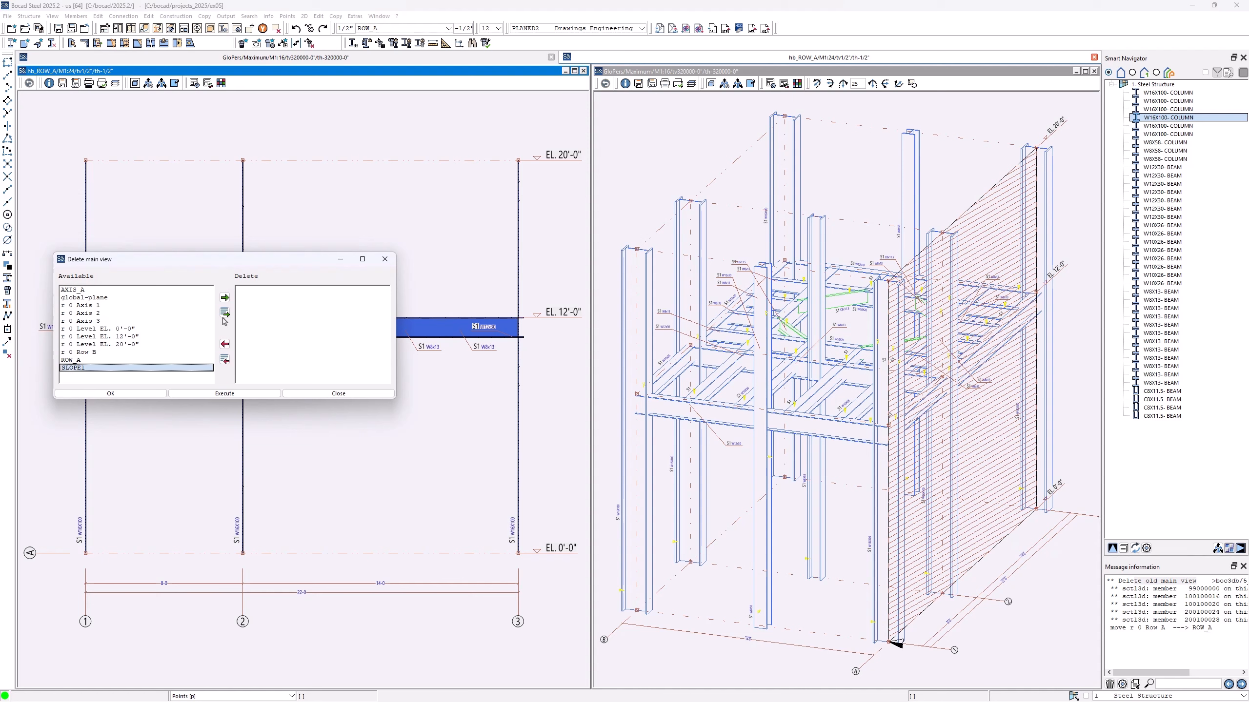
pyautogui.click(225, 298)
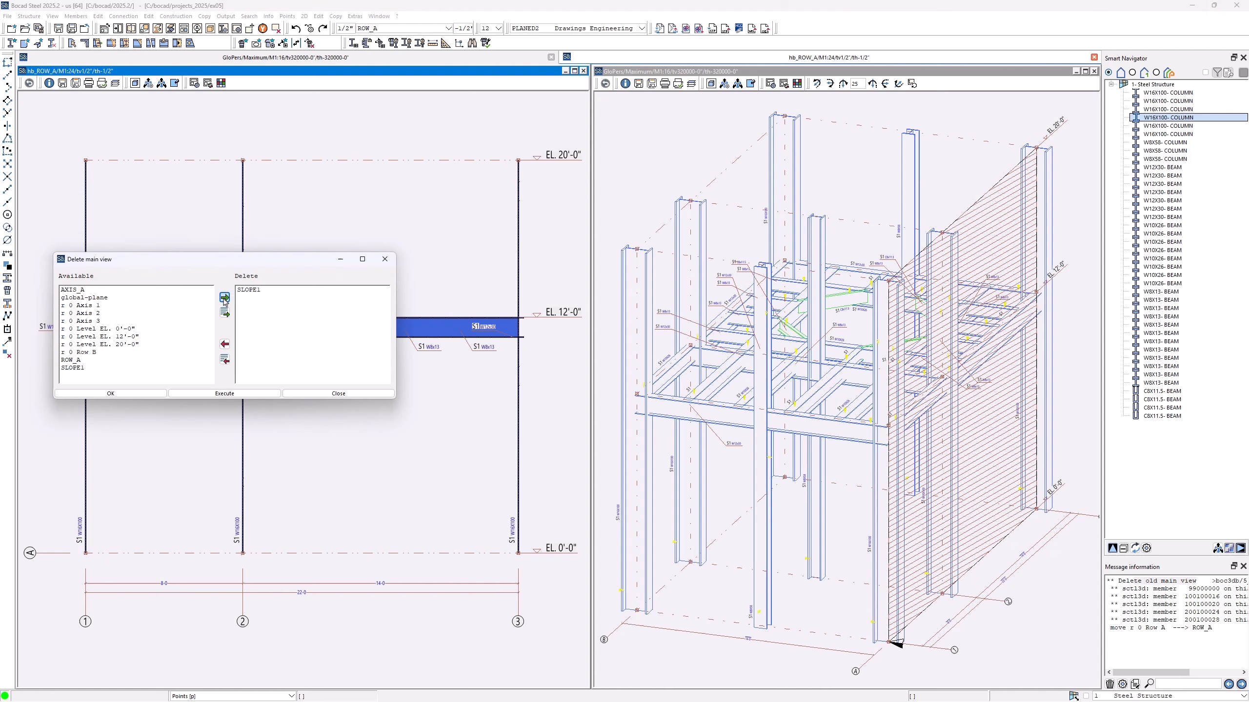
pyautogui.click(75, 290)
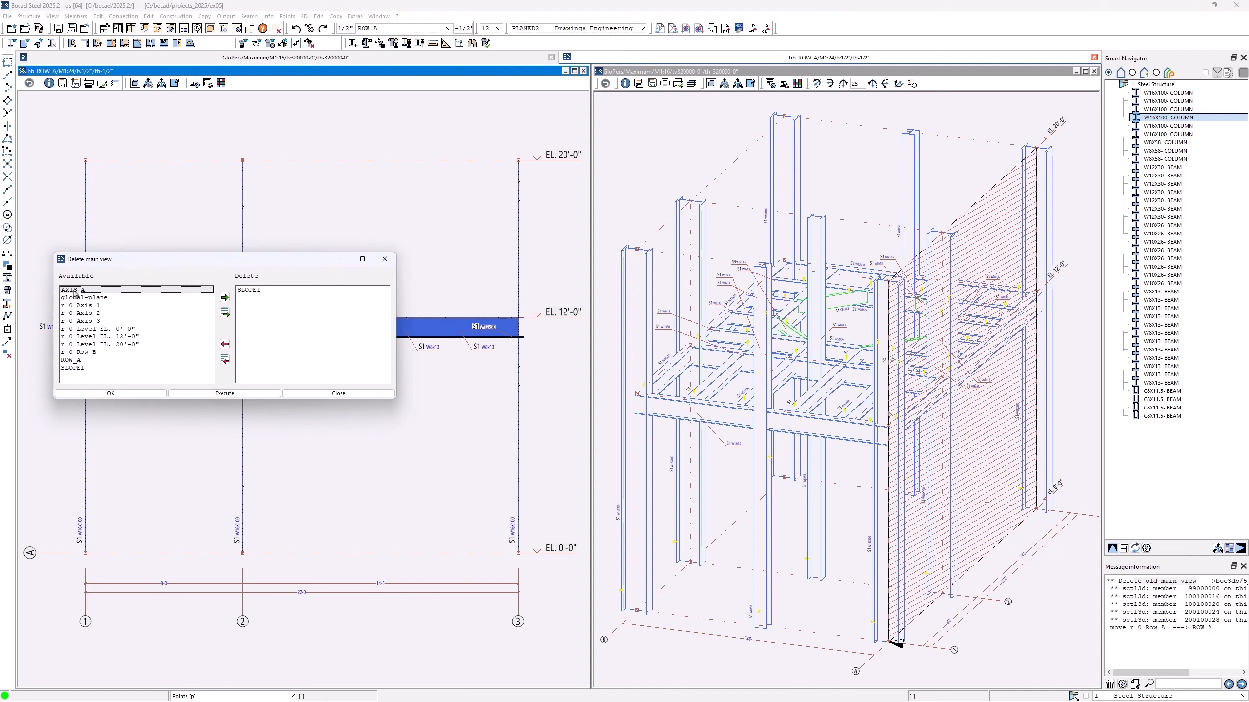
pyautogui.moveTo(73, 291); pyautogui.dragTo(313, 333)
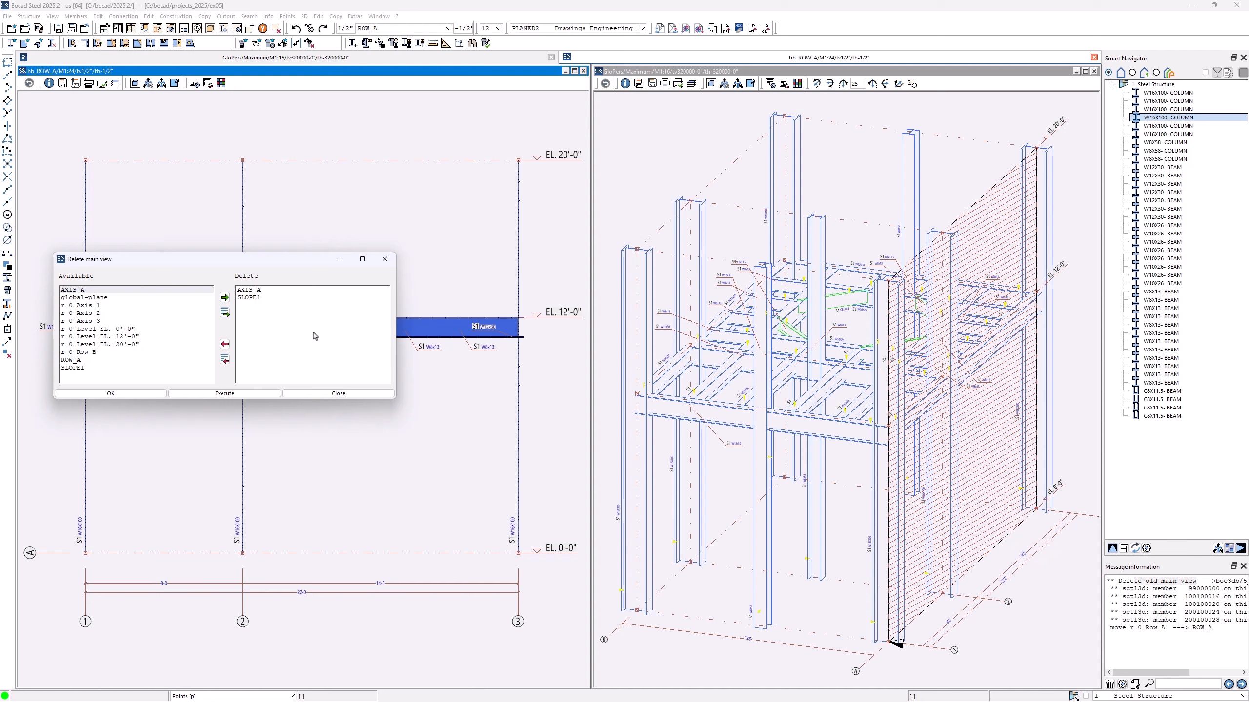
pyautogui.click(110, 394)
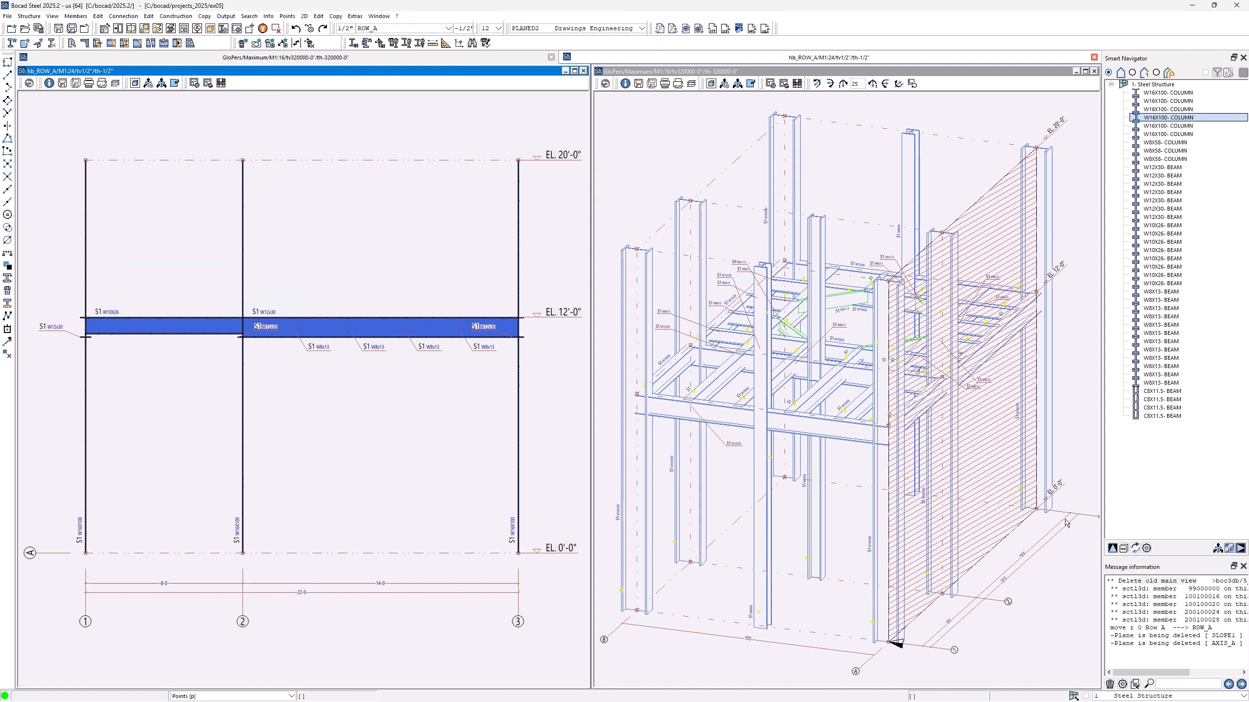
pyautogui.moveTo(1112, 636); pyautogui.dragTo(1117, 655)
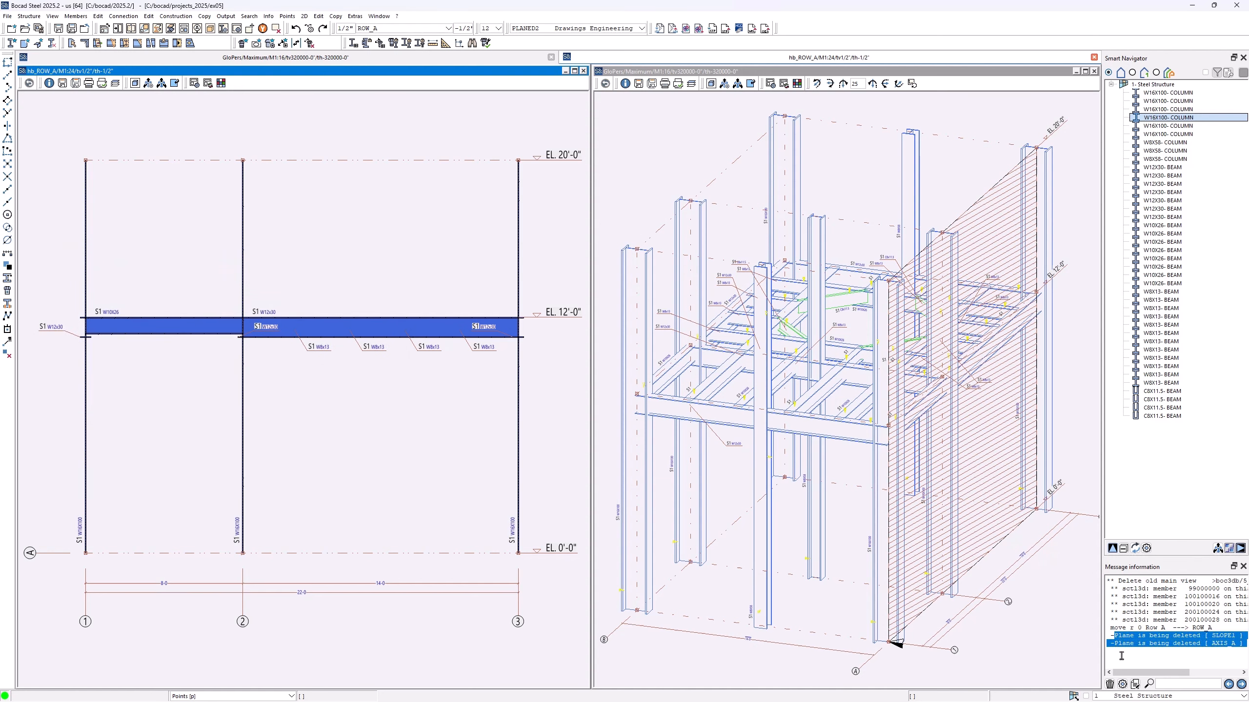
pyautogui.click(1134, 657)
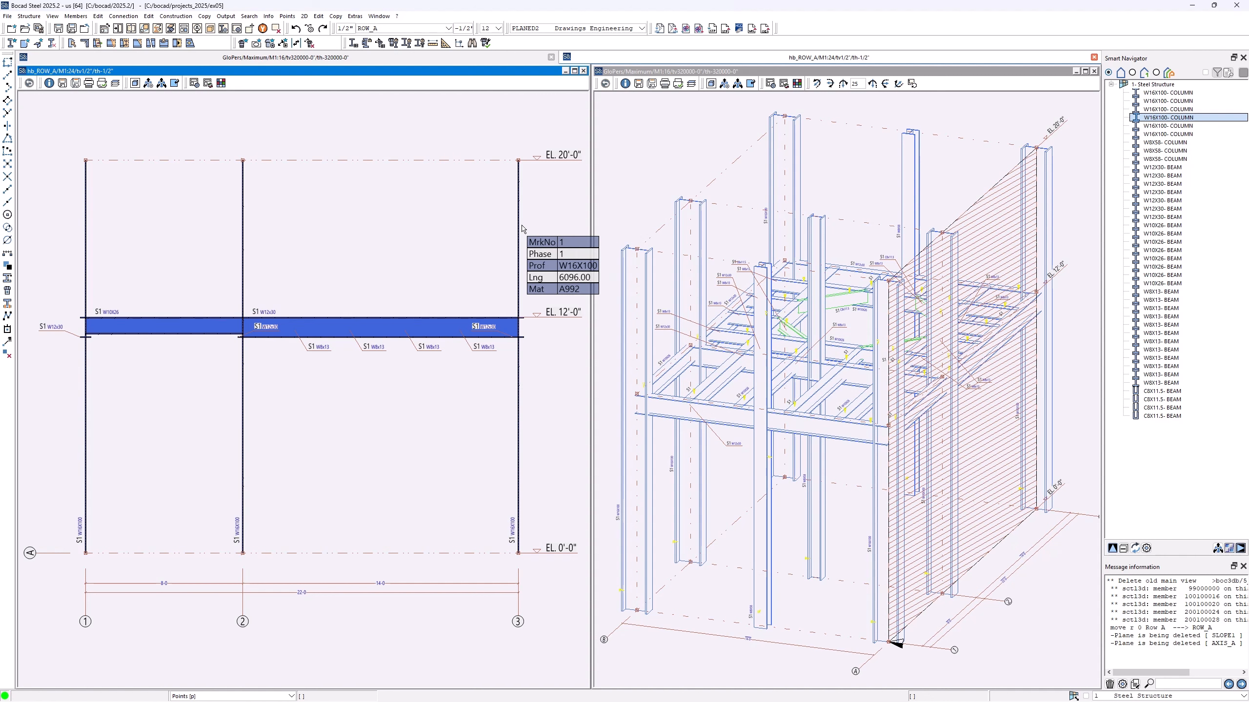
pyautogui.click(640, 190)
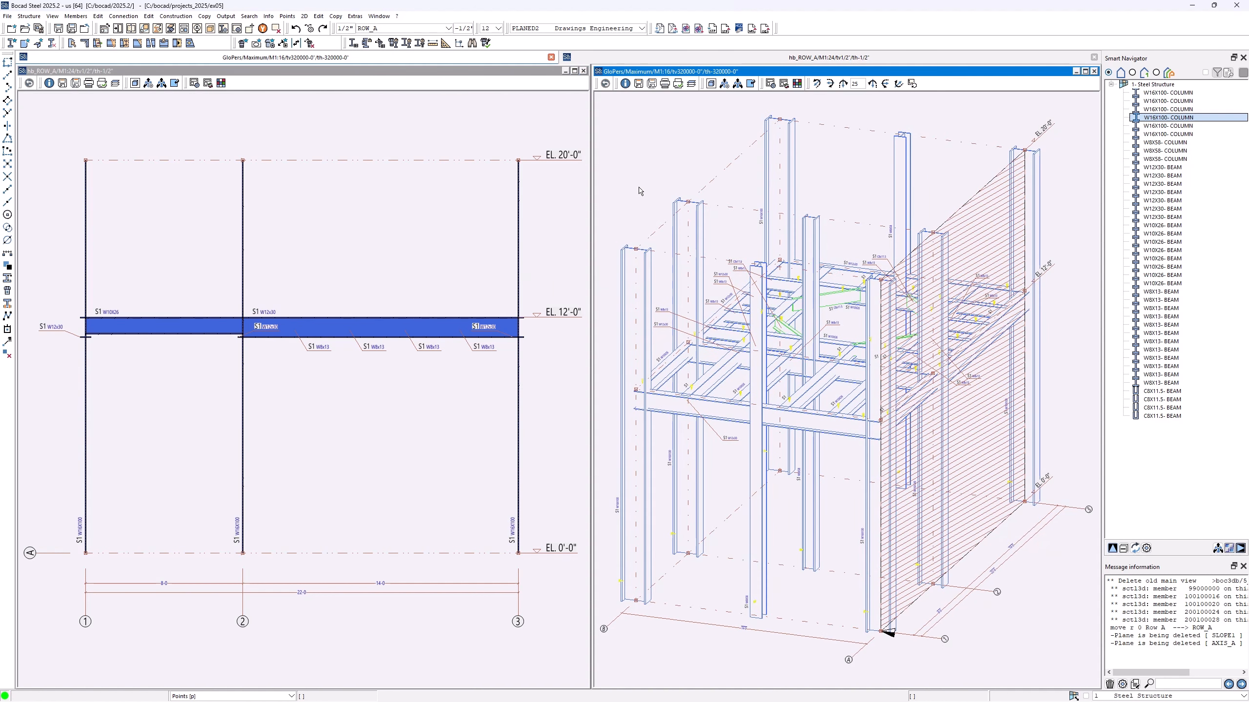